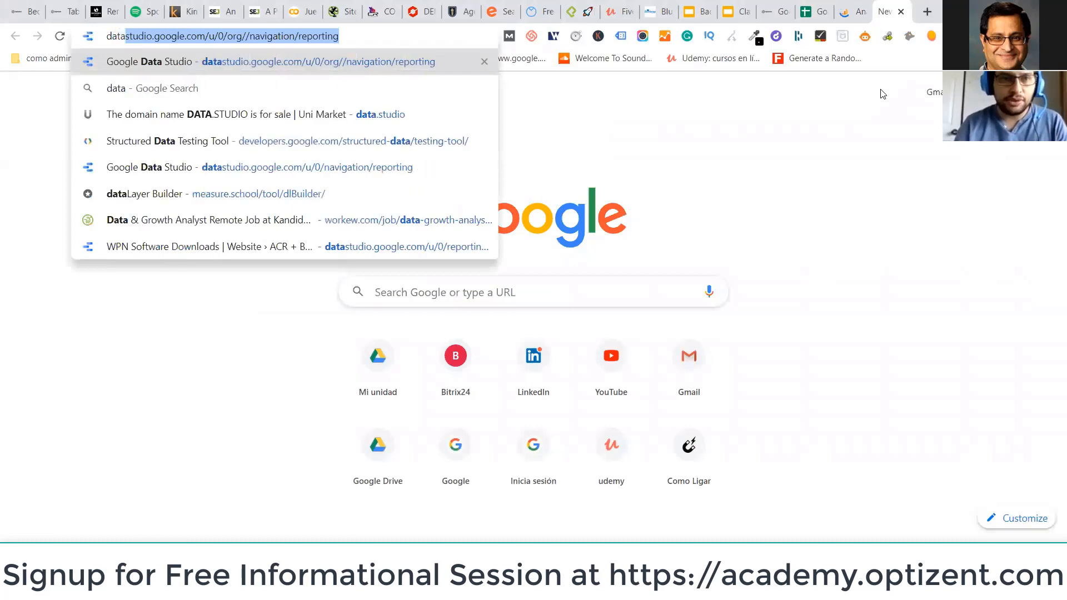
Load datastudio.google.com in the browser, then return to the Google Analytics tab
{"action": "key", "text": "Return"}
{"action": "left_click", "coordinate": [775, 12]}
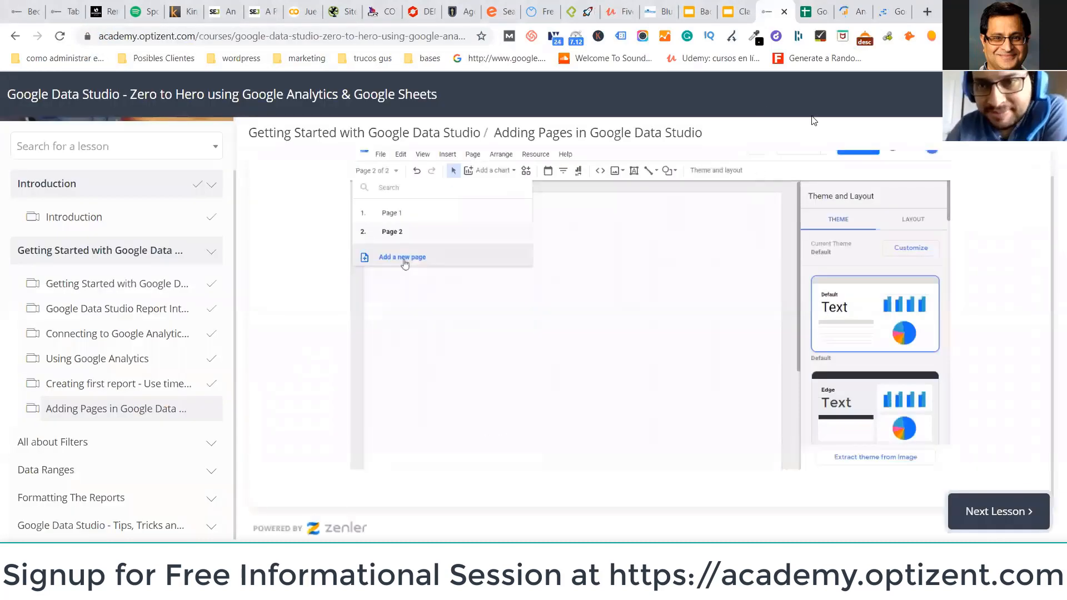
{"action": "left_click", "coordinate": [849, 7]}
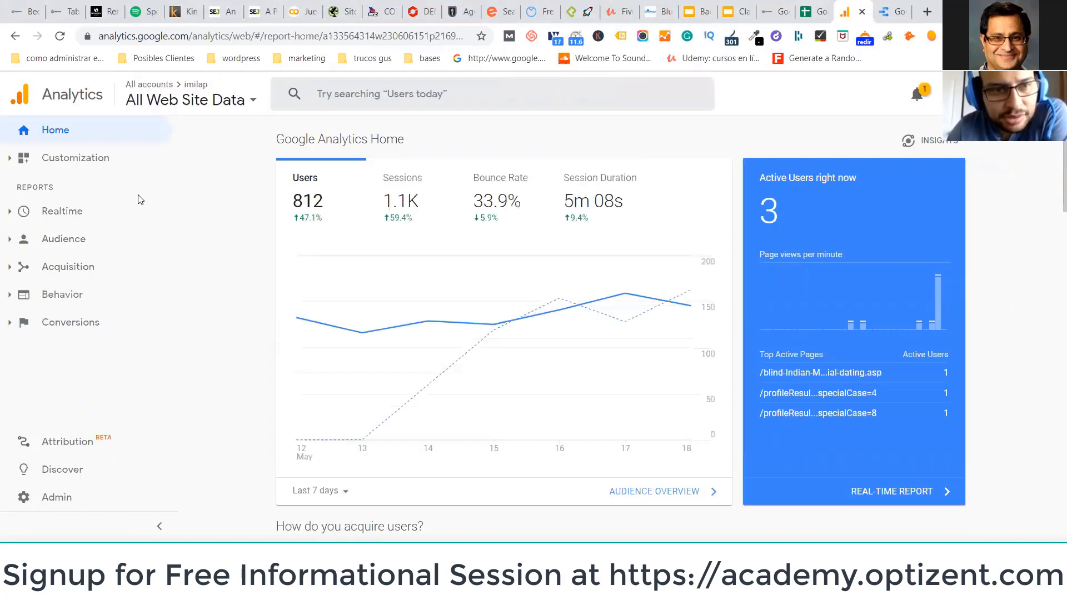
Open the Conversions > Goals Overview report in Google Analytics, then go to Data Studio
{"action": "left_click", "coordinate": [83, 328]}
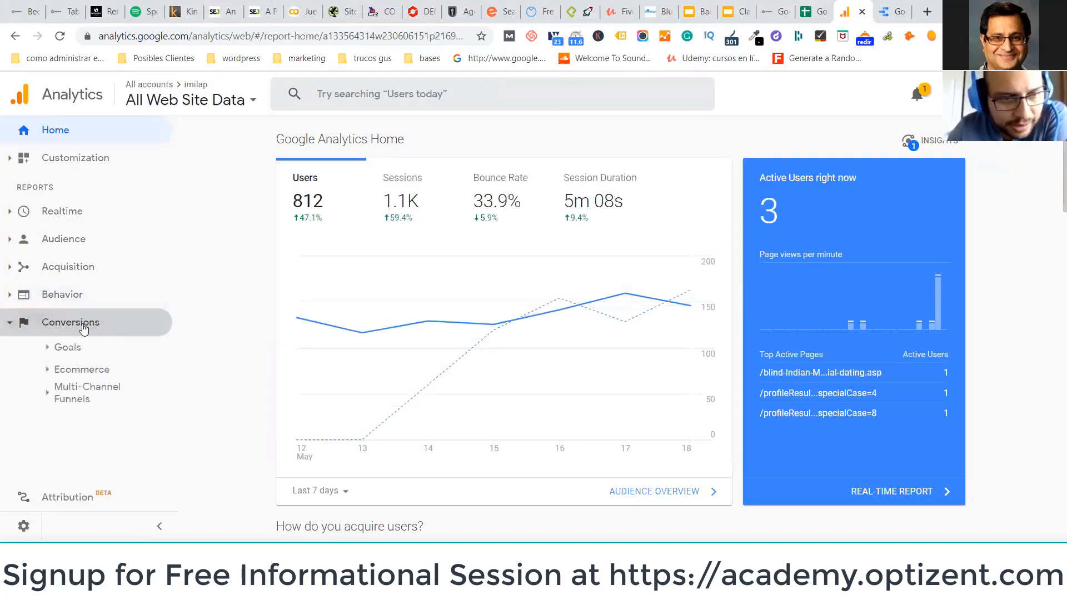
{"action": "left_click", "coordinate": [83, 349]}
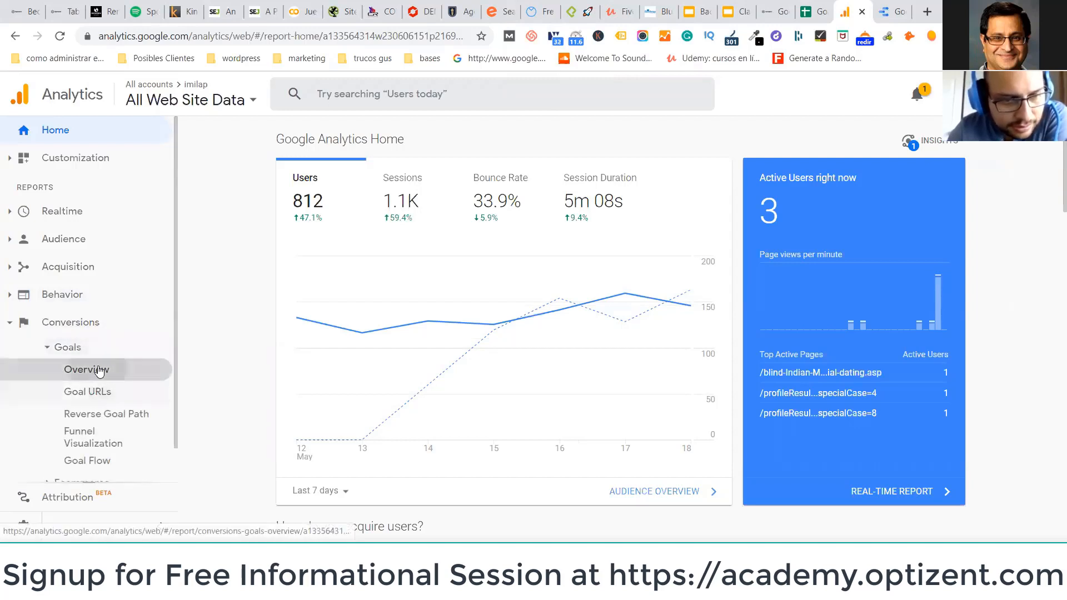
{"action": "left_click", "coordinate": [98, 370]}
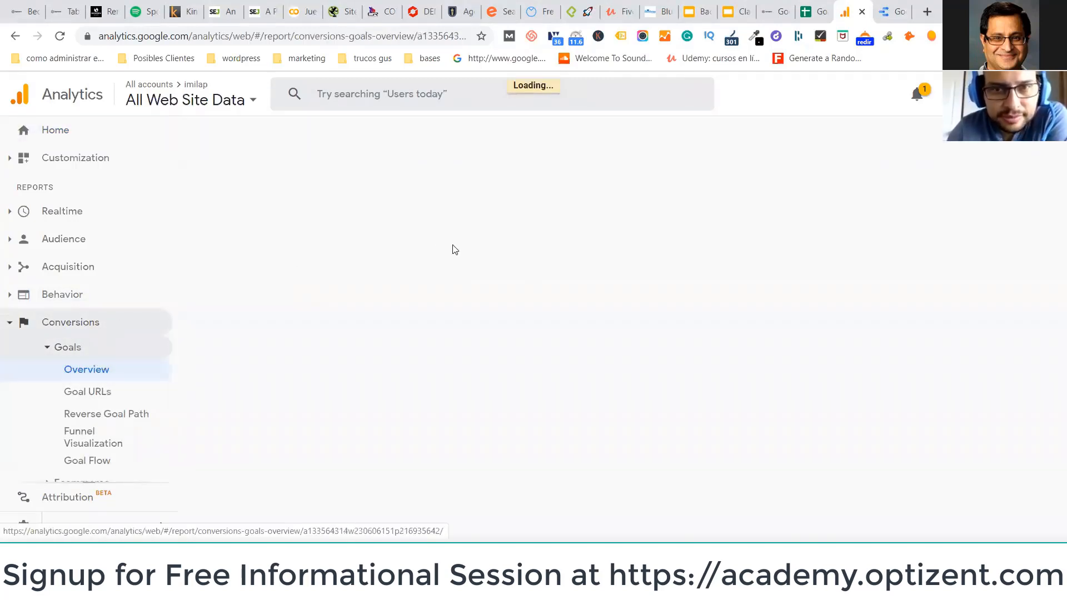
{"action": "left_click", "coordinate": [885, 9]}
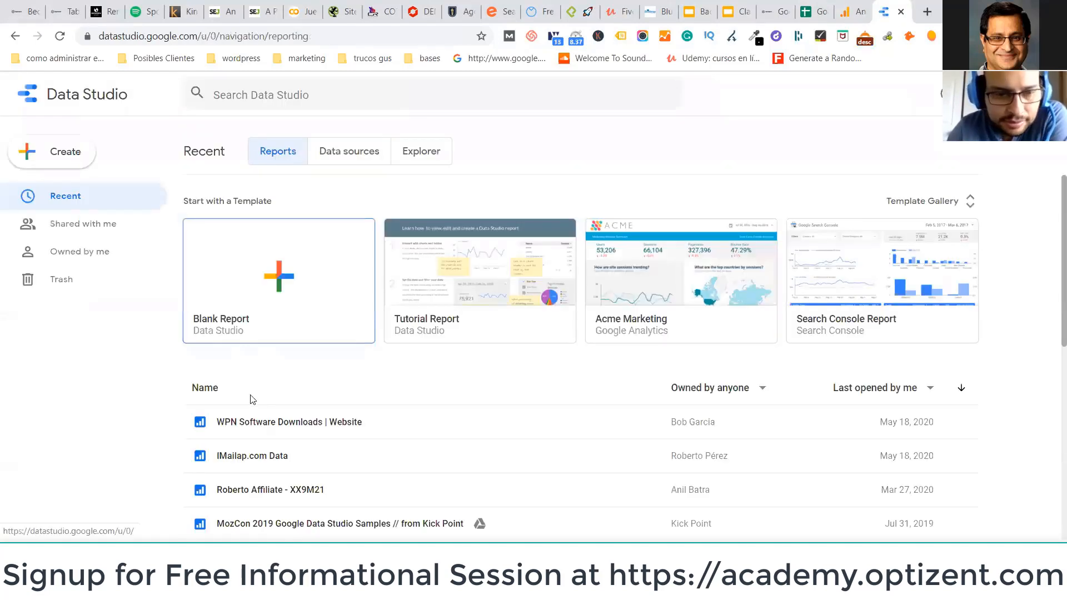
Open the IMailap.com Data report, look over page 1, and advance to page 2
{"action": "left_click", "coordinate": [262, 454]}
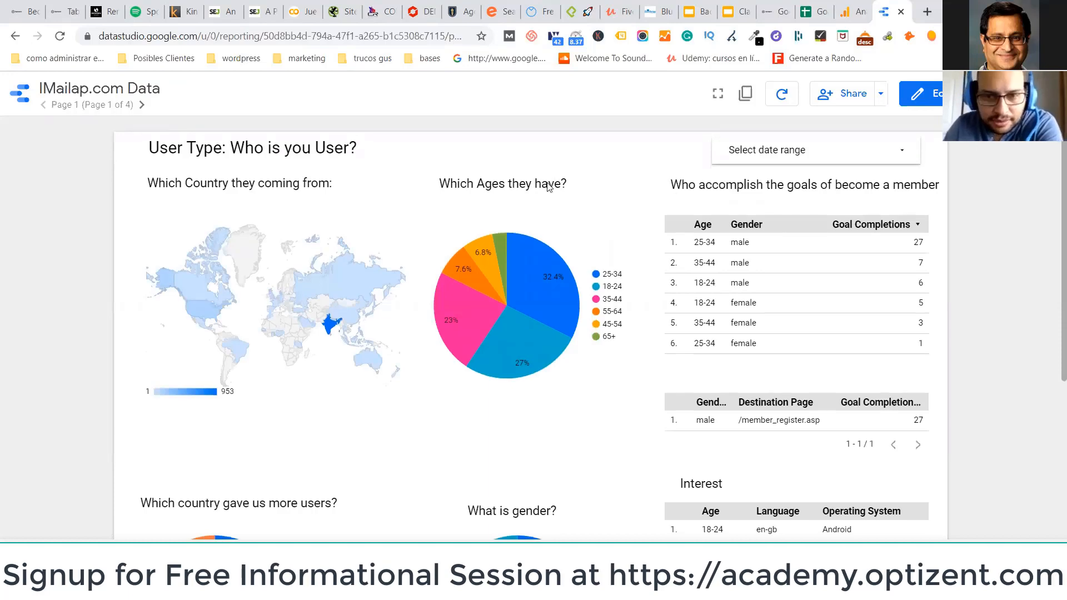
{"action": "scroll", "coordinate": [523, 200], "scroll_direction": "down", "scroll_amount": 1}
{"action": "scroll", "coordinate": [525, 202], "scroll_direction": "up", "scroll_amount": 1}
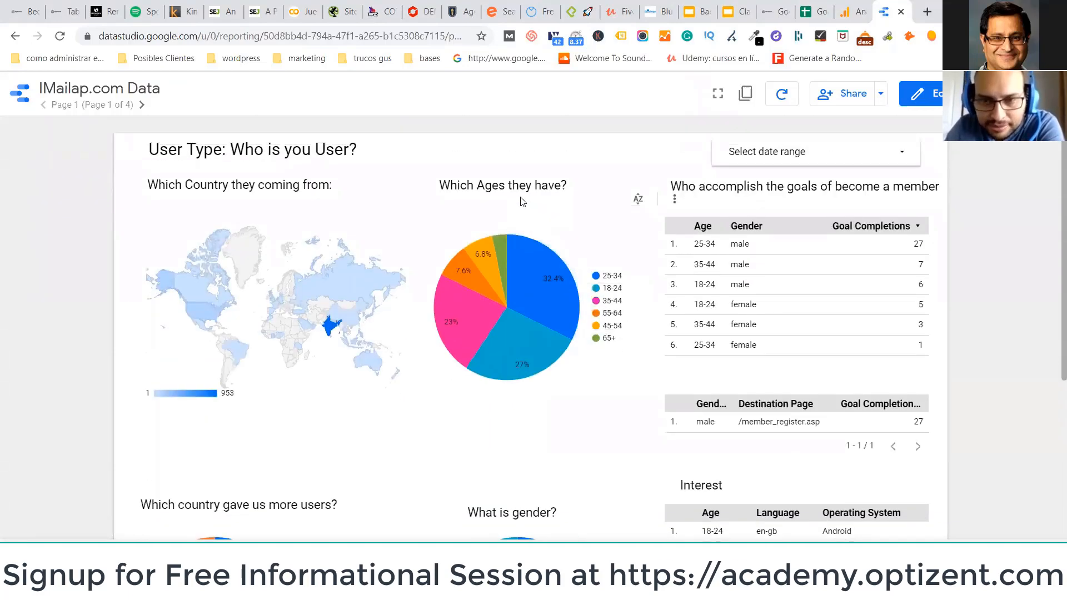
{"action": "scroll", "coordinate": [520, 200], "scroll_direction": "down", "scroll_amount": 1}
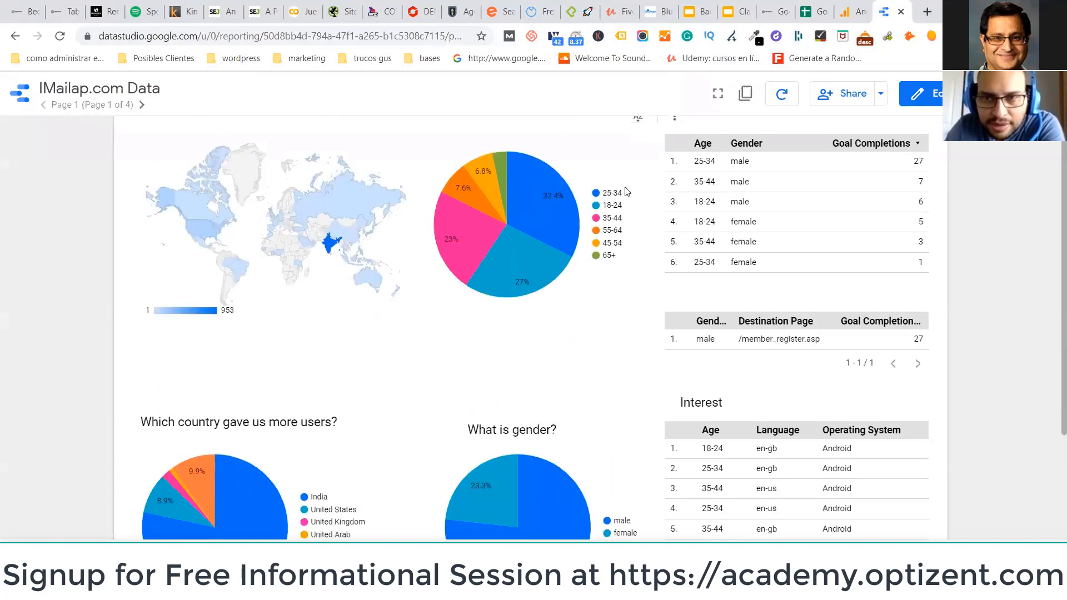
{"action": "scroll", "coordinate": [519, 200], "scroll_direction": "up", "scroll_amount": 1}
{"action": "left_click", "coordinate": [142, 105]}
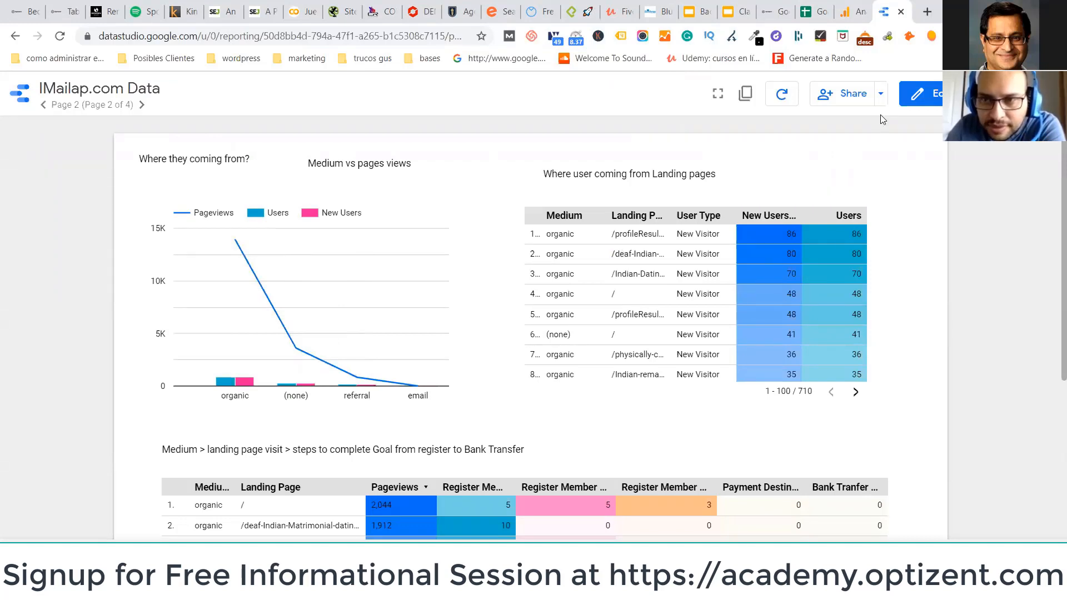
In edit mode, try reordering Pageviews in the Medium vs pages views chart, keeping Pageviews, Users, New Users
{"action": "left_click", "coordinate": [918, 93]}
{"action": "left_click", "coordinate": [274, 355]}
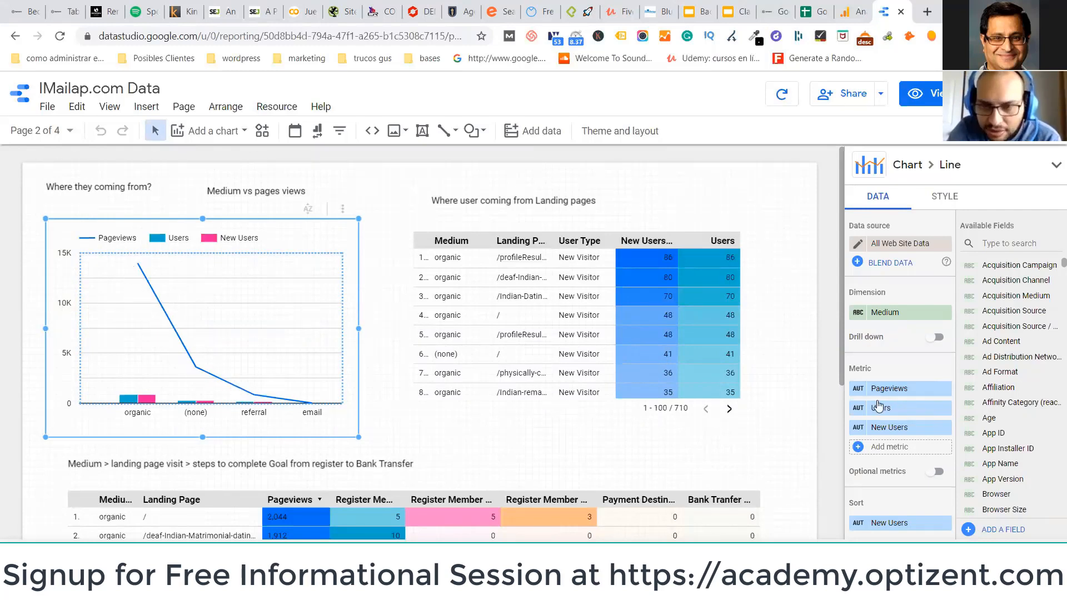
{"action": "left_click_drag", "start_coordinate": [890, 388], "coordinate": [900, 426]}
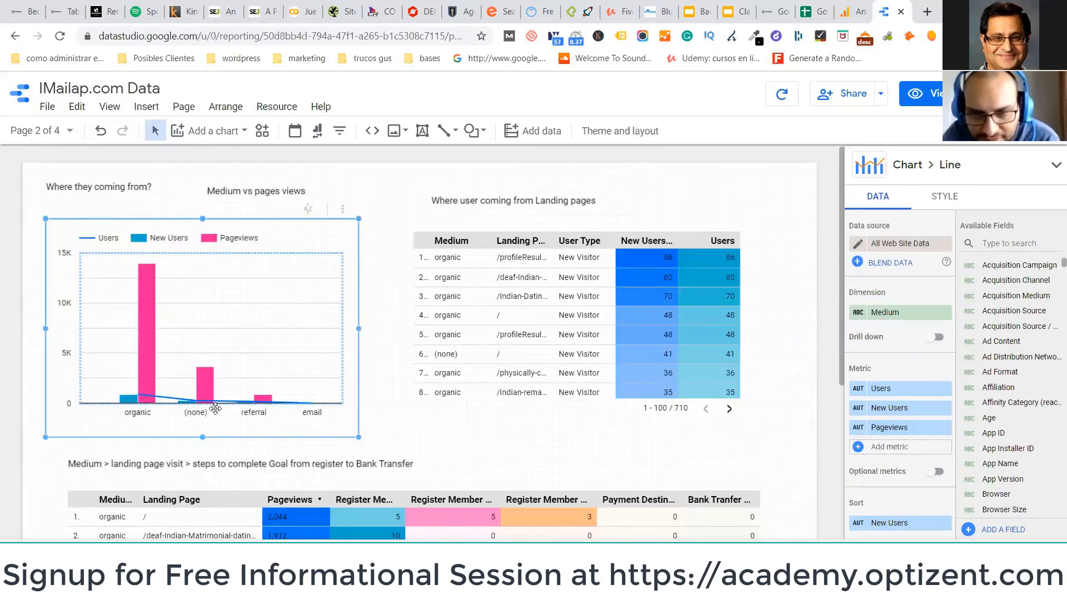
{"action": "left_click", "coordinate": [884, 430]}
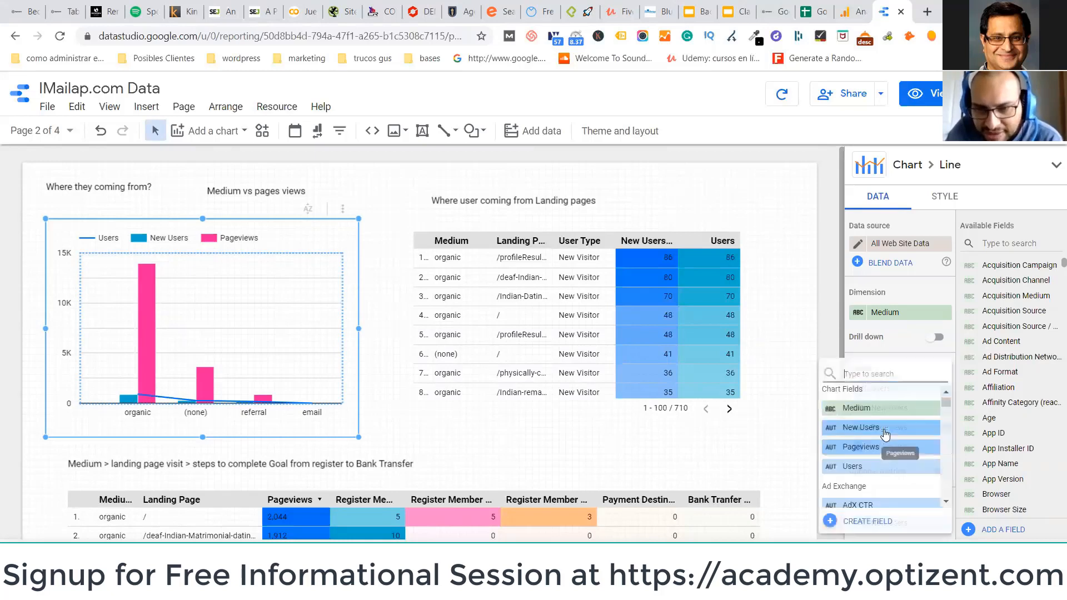
{"action": "left_click", "coordinate": [833, 294]}
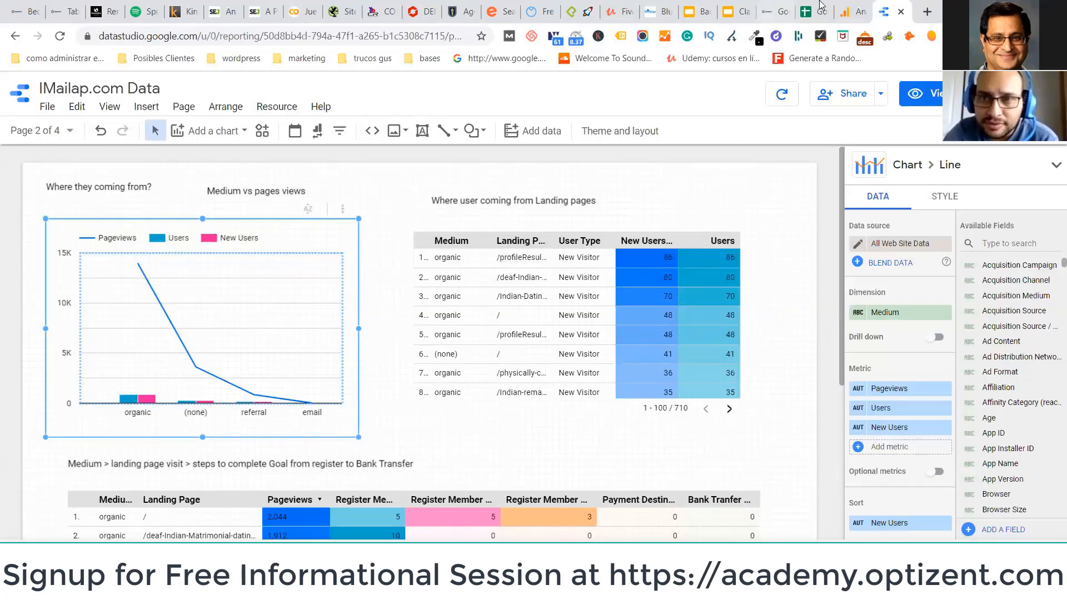
{"action": "scroll", "coordinate": [339, 336], "scroll_direction": "up", "scroll_amount": 10}
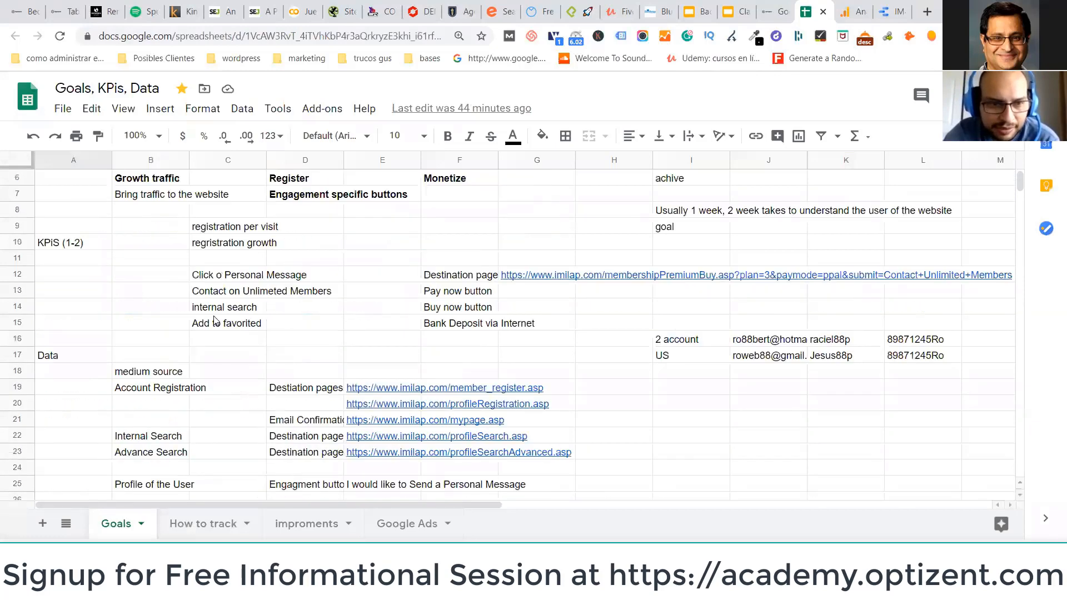
{"action": "left_click", "coordinate": [130, 306]}
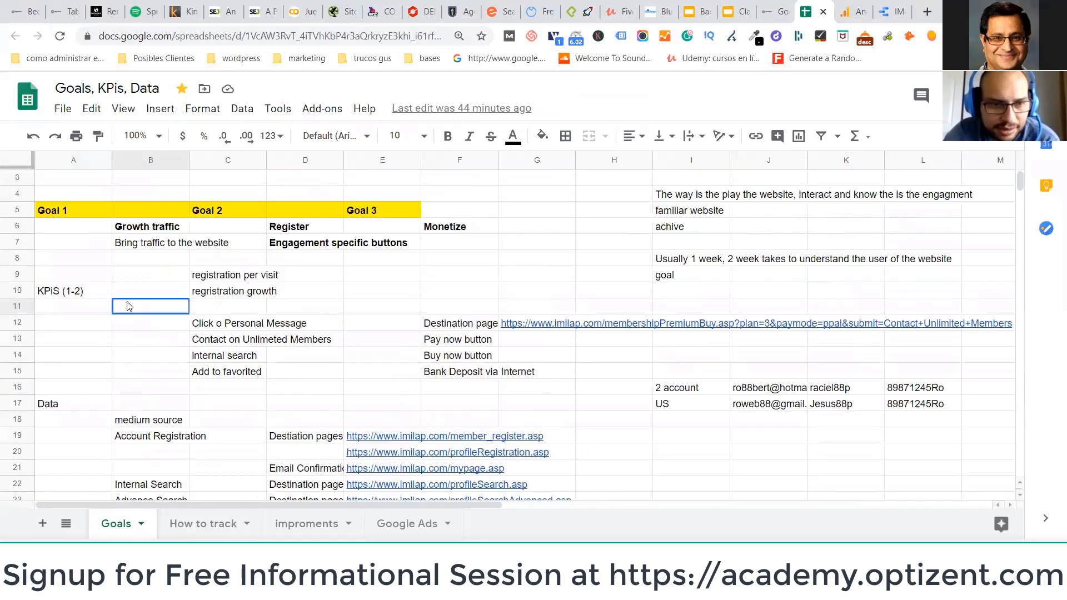
{"action": "left_click", "coordinate": [122, 261]}
{"action": "left_click", "coordinate": [97, 298]}
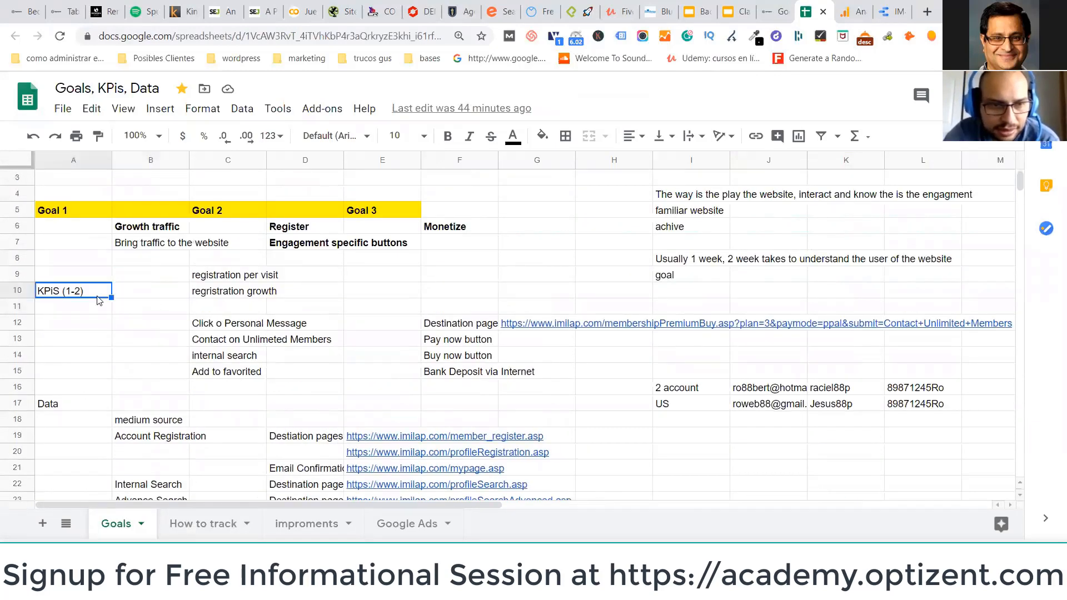
{"action": "left_click", "coordinate": [143, 290]}
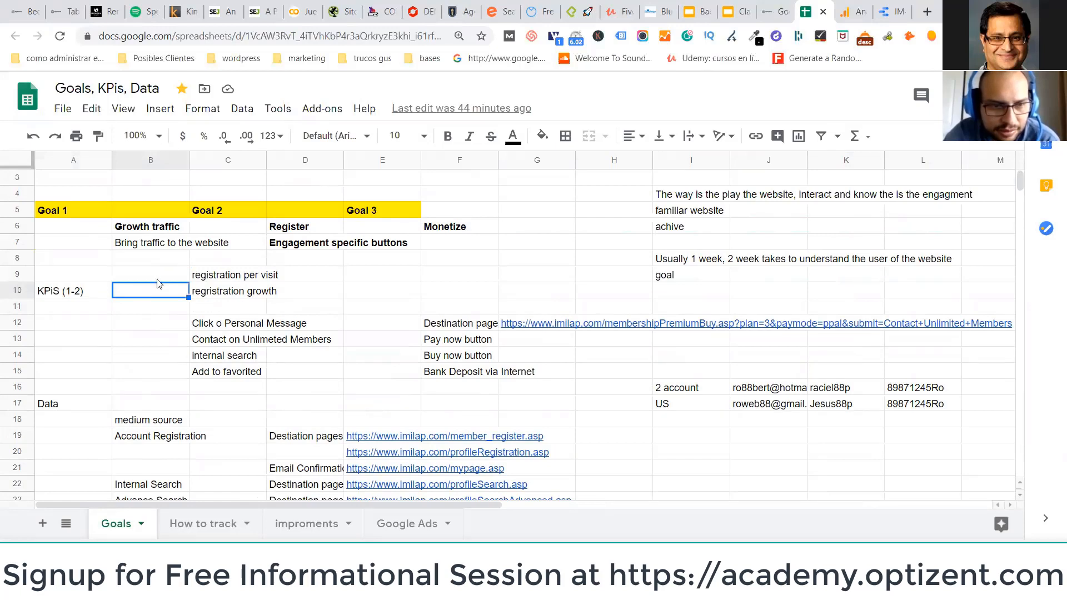
{"action": "left_click", "coordinate": [229, 275]}
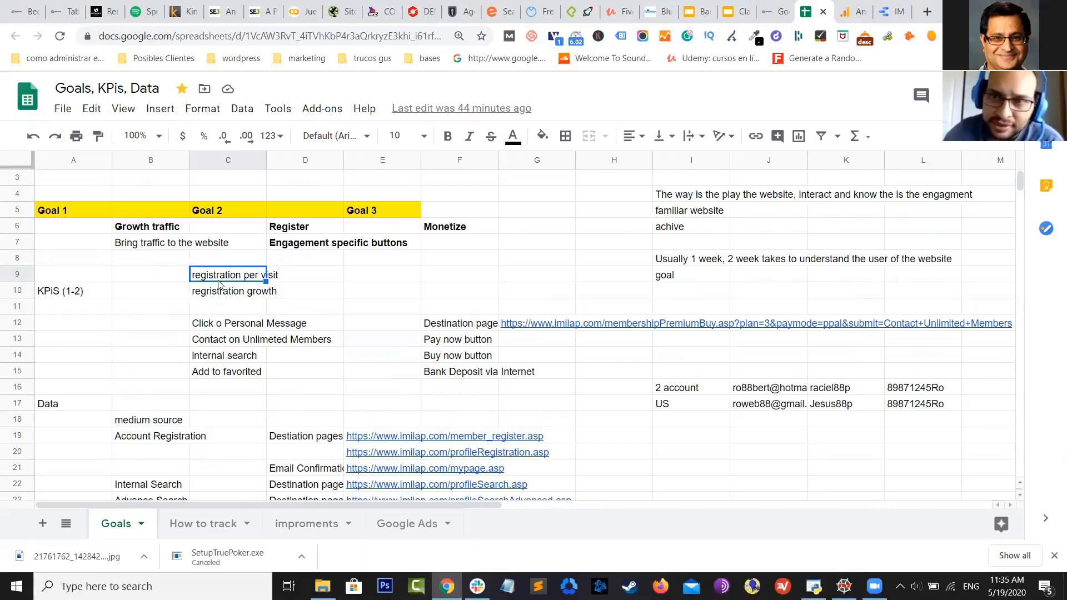
{"action": "key", "text": "ctrl+Tab"}
{"action": "key", "text": "ctrl+Tab"}
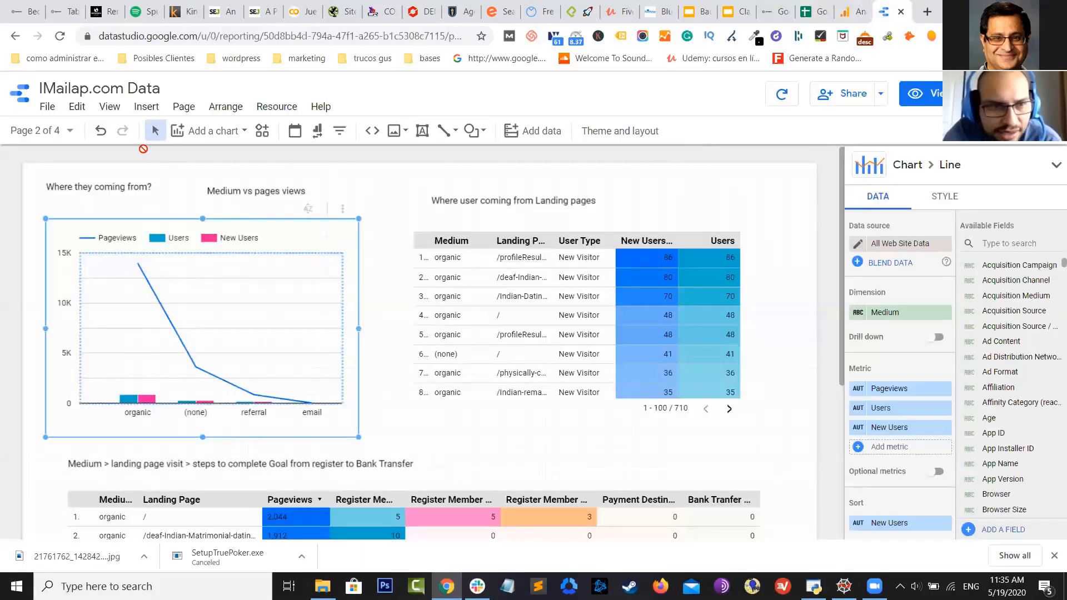
Review Page 1 and then Page 3 of the report
{"action": "left_click", "coordinate": [70, 132]}
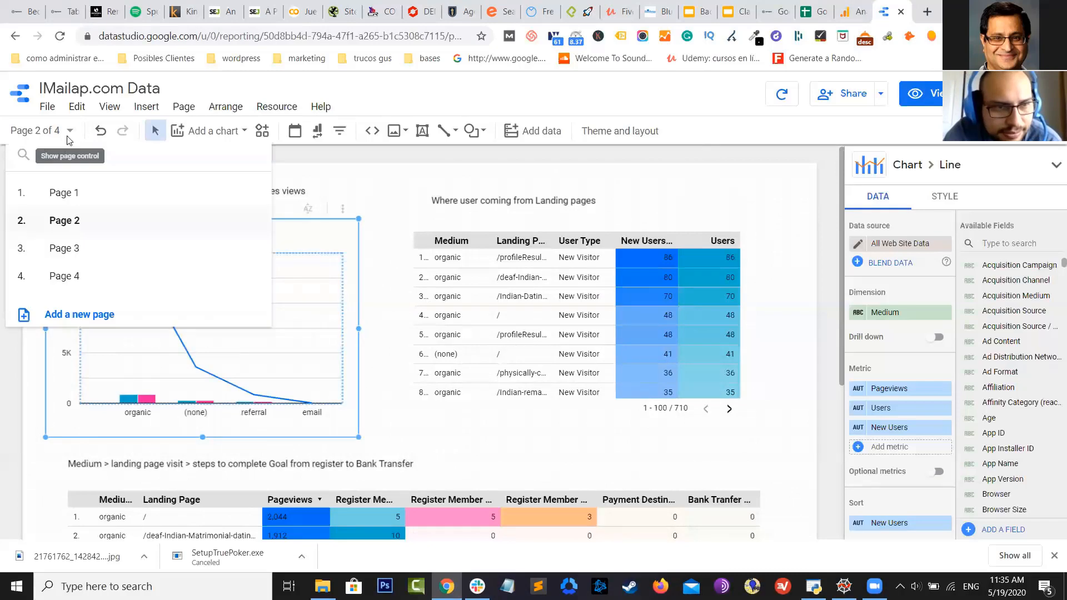
{"action": "left_click", "coordinate": [116, 209]}
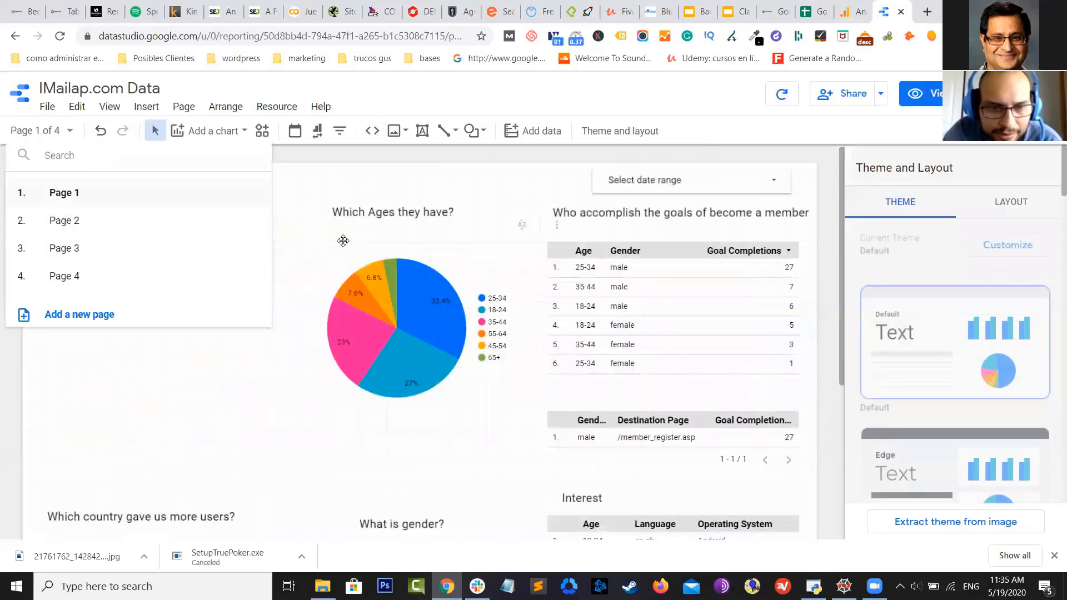
{"action": "scroll", "coordinate": [361, 233], "scroll_direction": "down", "scroll_amount": 5}
{"action": "scroll", "coordinate": [355, 216], "scroll_direction": "up", "scroll_amount": 1}
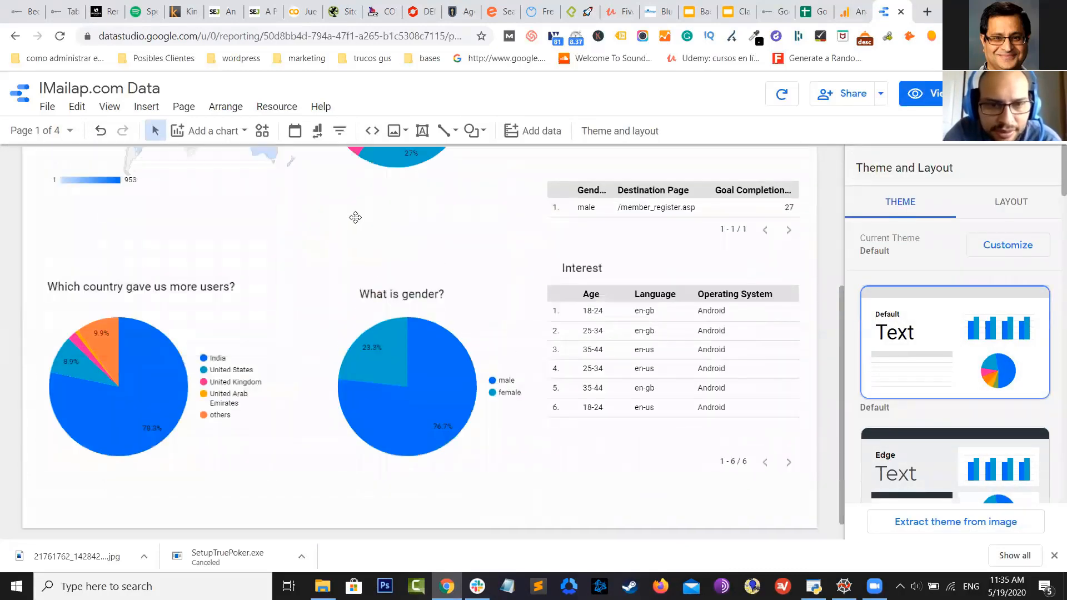
{"action": "scroll", "coordinate": [355, 217], "scroll_direction": "up", "scroll_amount": 4}
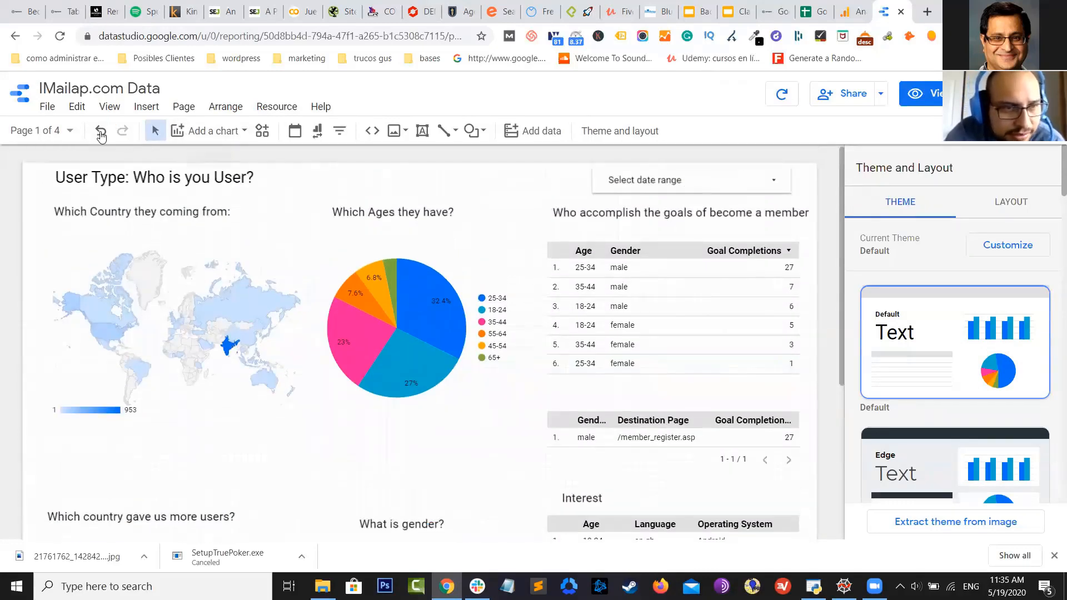
{"action": "left_click", "coordinate": [73, 133]}
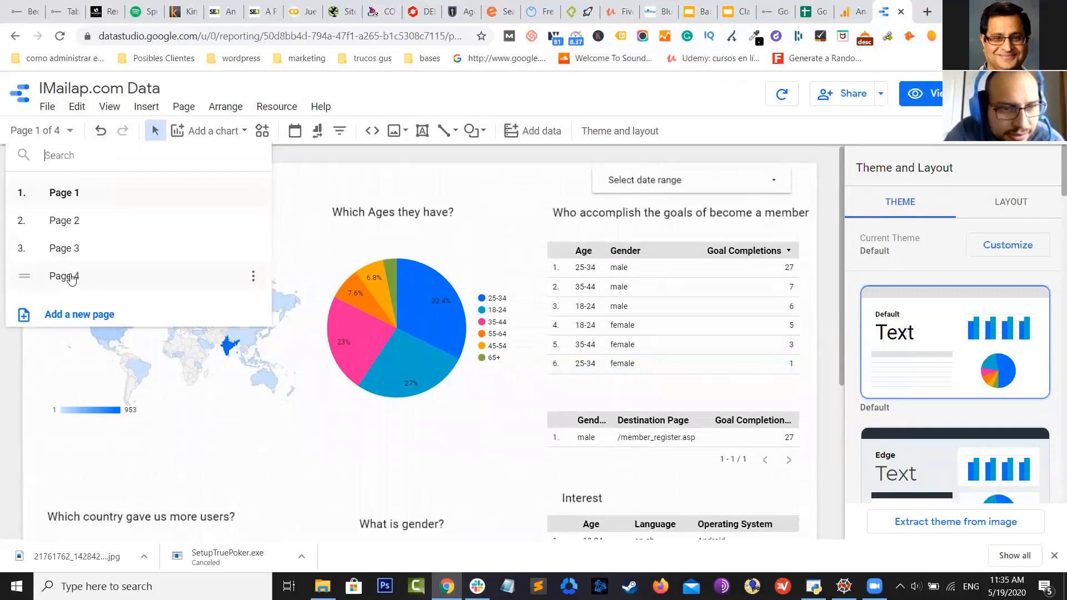
{"action": "left_click", "coordinate": [70, 256]}
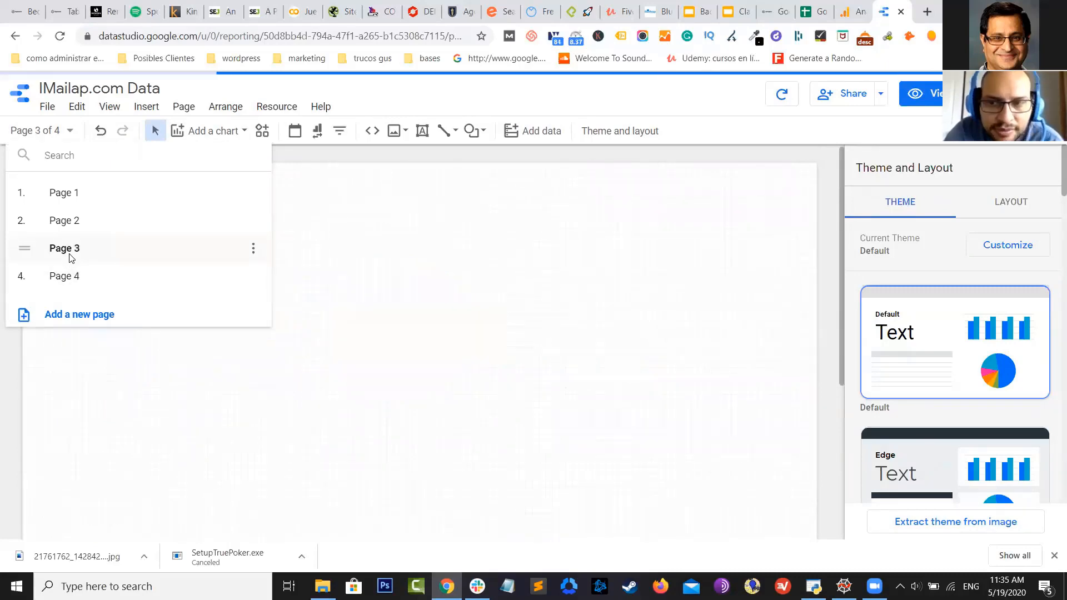
{"action": "left_click", "coordinate": [372, 189]}
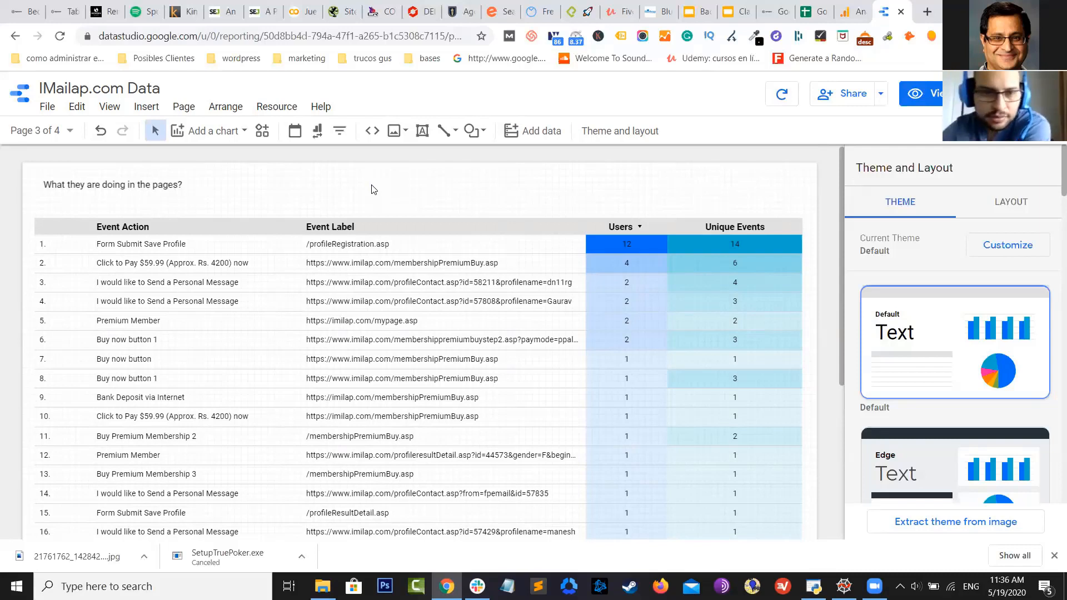
Go to Page 4 of the report, then add a new blank page
{"action": "left_click", "coordinate": [75, 133]}
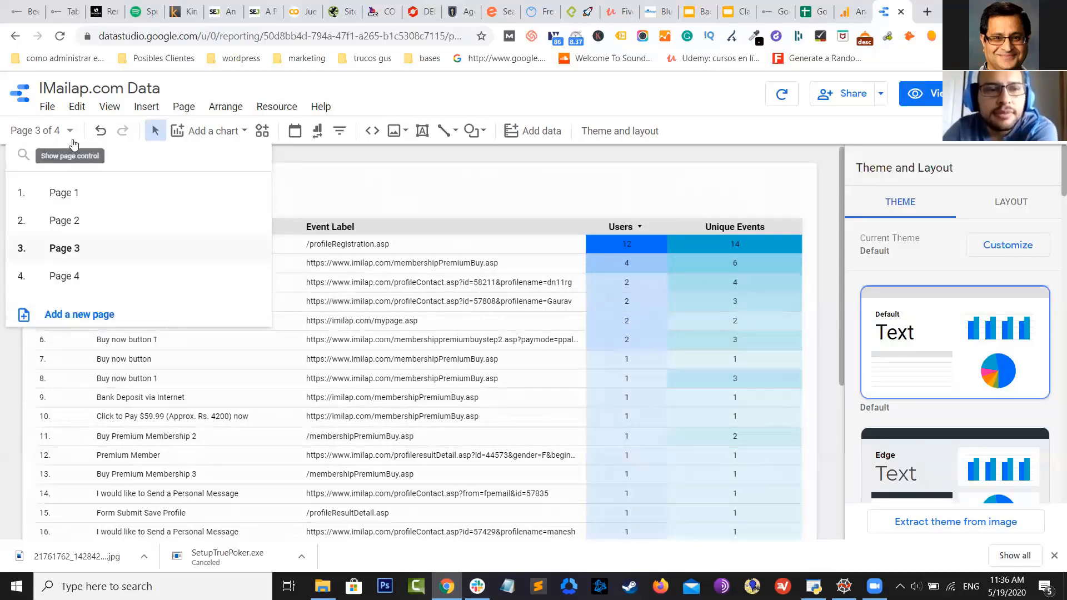
{"action": "left_click", "coordinate": [76, 277]}
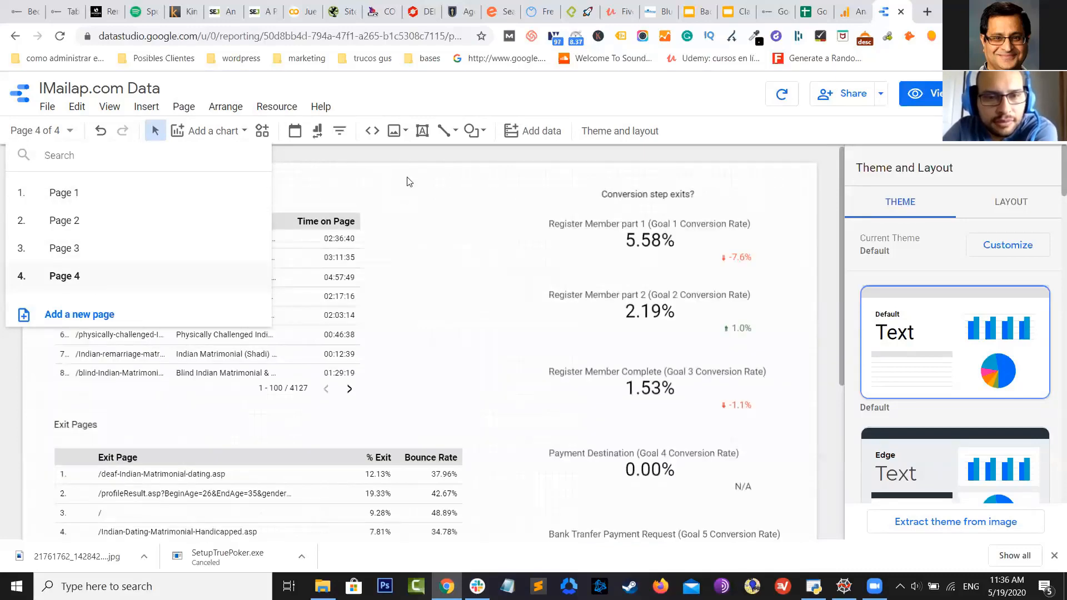
{"action": "left_click", "coordinate": [409, 181]}
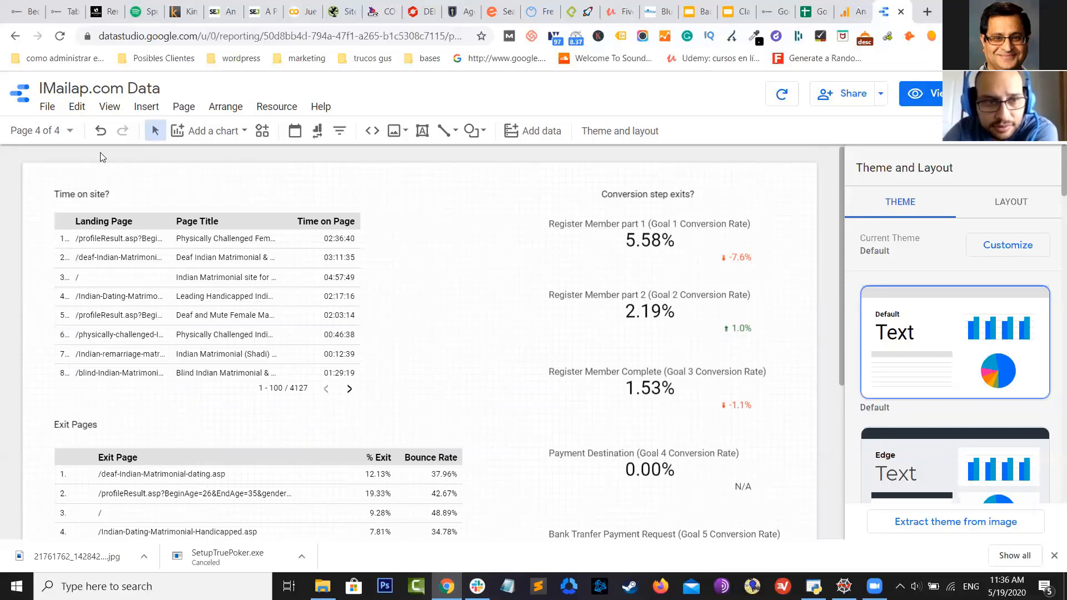
{"action": "left_click", "coordinate": [67, 131]}
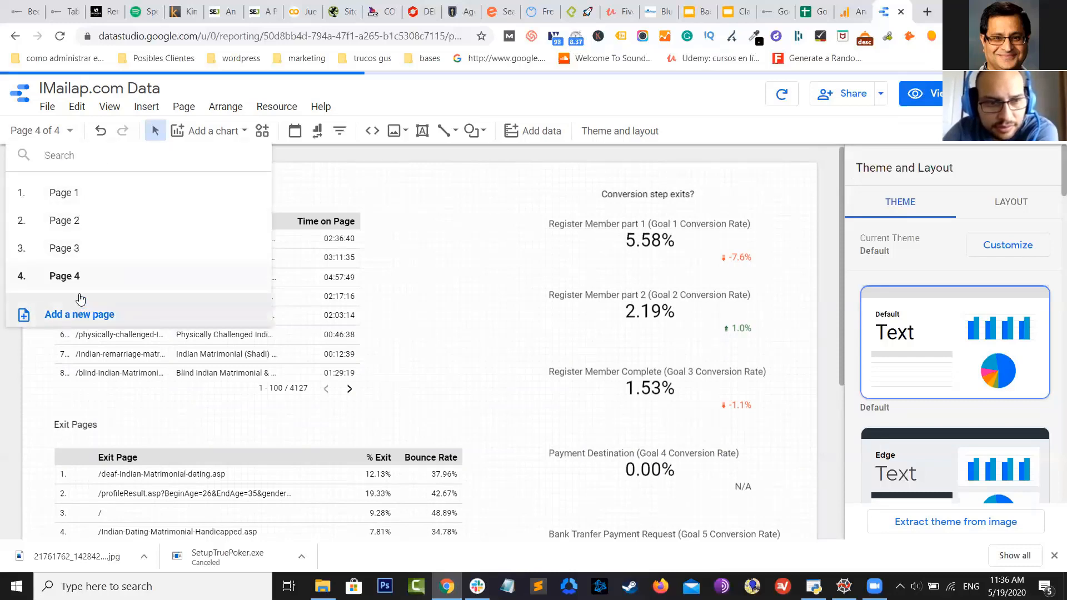
{"action": "left_click", "coordinate": [79, 312]}
On the new Page 5, draw a text box labelled 'Number of', then delete it
{"action": "left_click", "coordinate": [453, 244]}
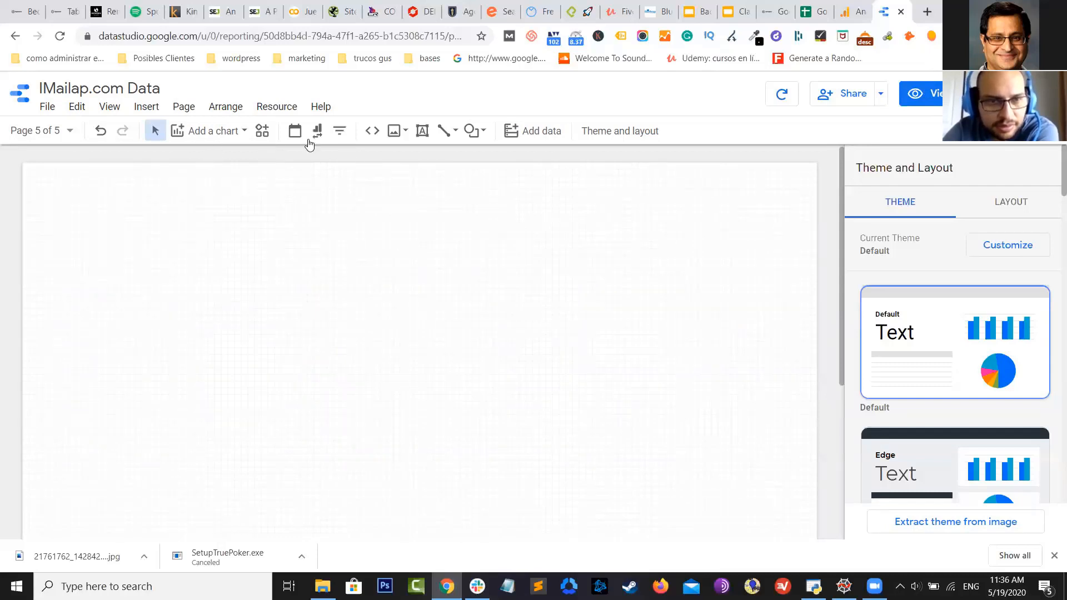
{"action": "left_click", "coordinate": [422, 131]}
{"action": "left_click_drag", "start_coordinate": [91, 193], "coordinate": [344, 213]}
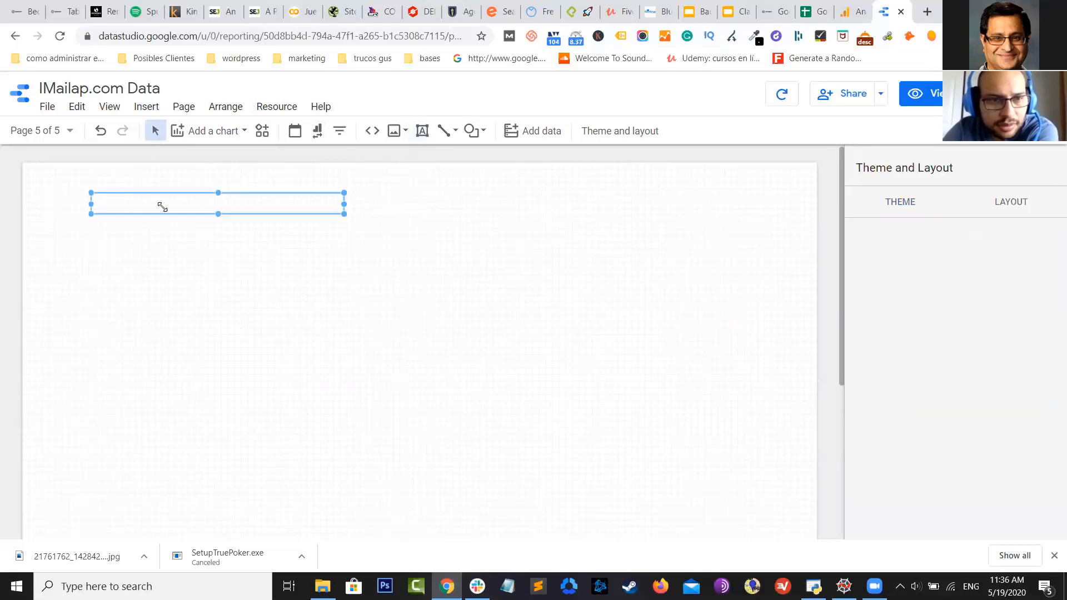
{"action": "type", "text": "N"}
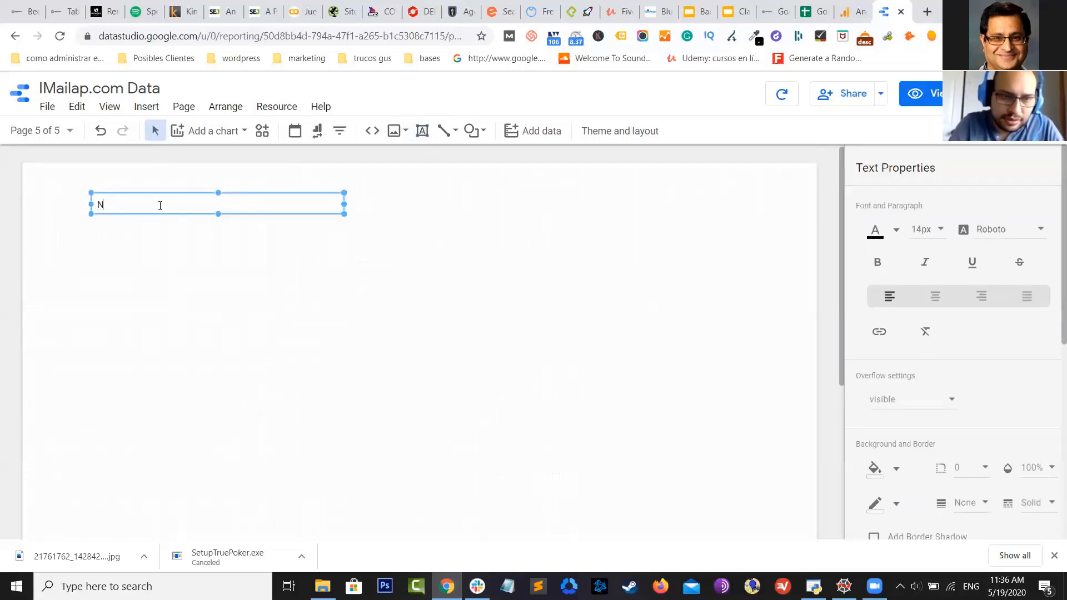
{"action": "type", "text": "umber"}
{"action": "type", "text": " of"}
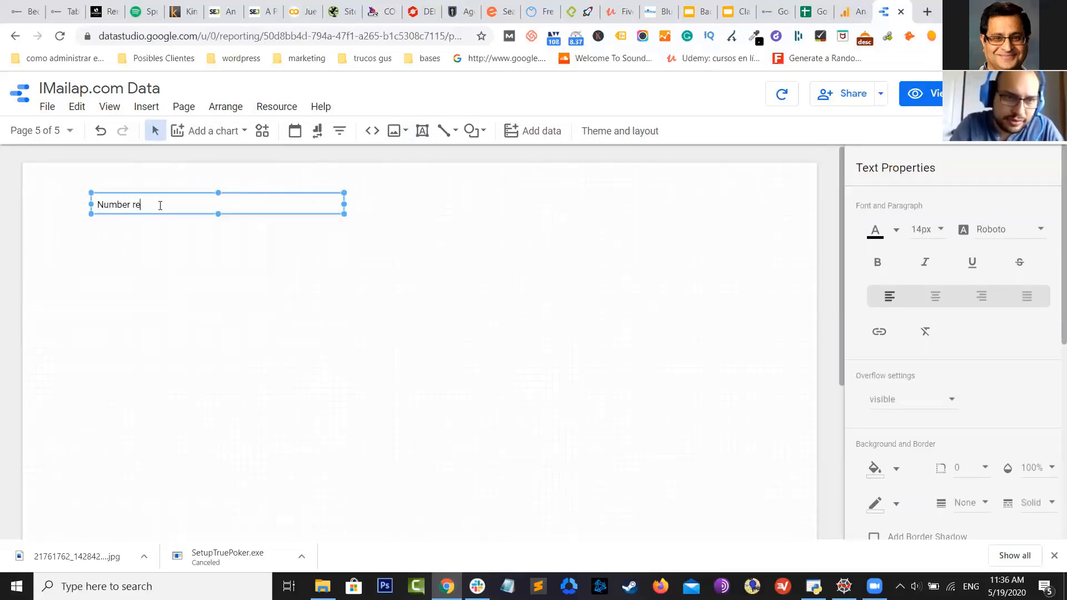
{"action": "key", "text": "BackSpace"}
{"action": "key", "text": "BackSpace"}
{"action": "left_click_drag", "start_coordinate": [213, 227], "coordinate": [60, 161]}
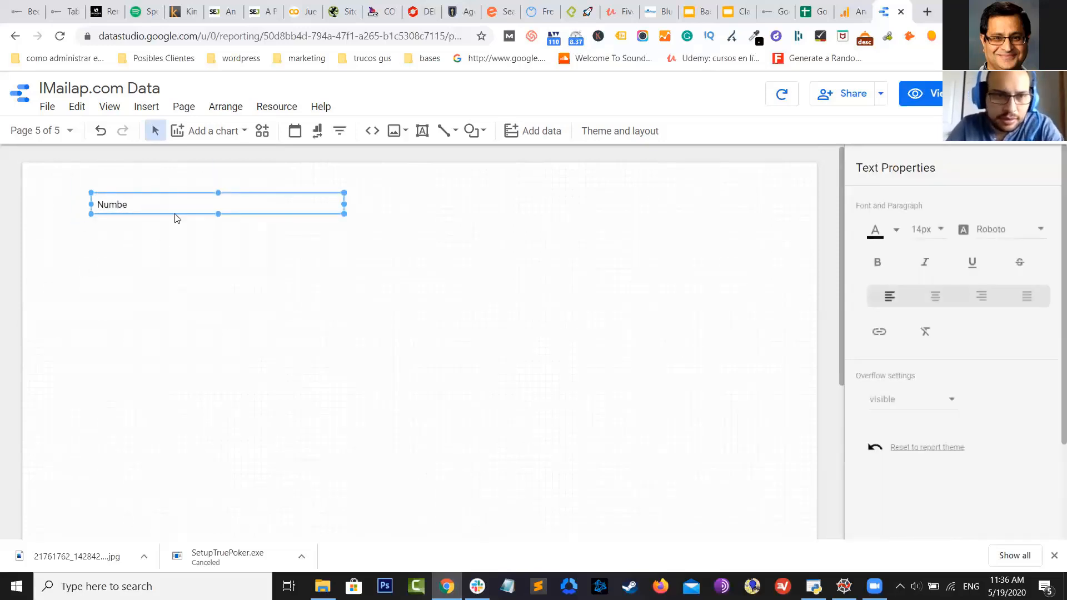
{"action": "key", "text": "Delete"}
Insert a scorecard near the top left of Page 5
{"action": "left_click", "coordinate": [197, 132]}
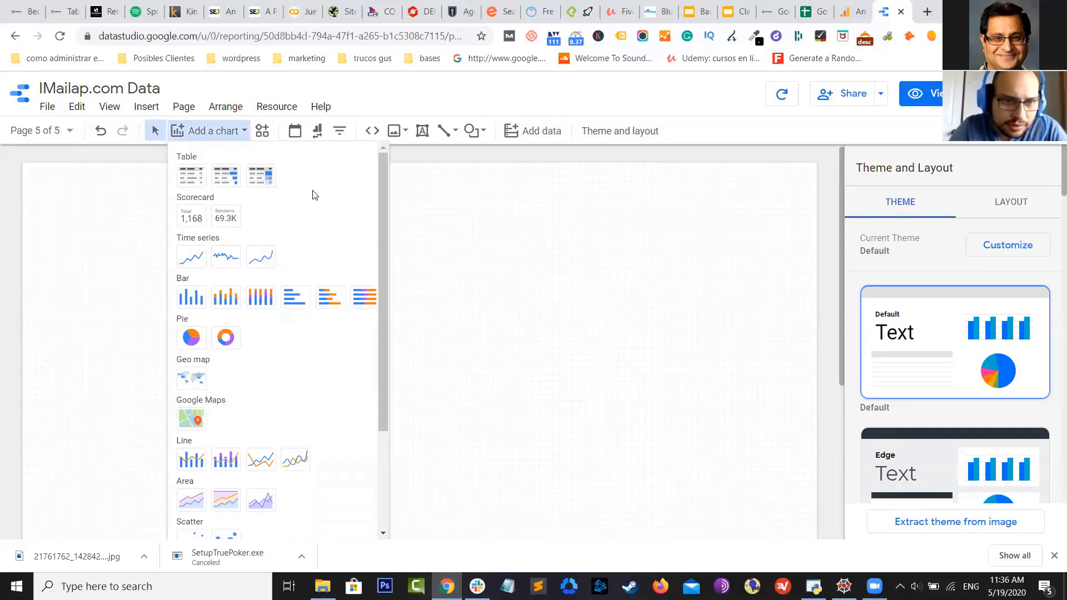
{"action": "scroll", "coordinate": [314, 195], "scroll_direction": "down", "scroll_amount": 1}
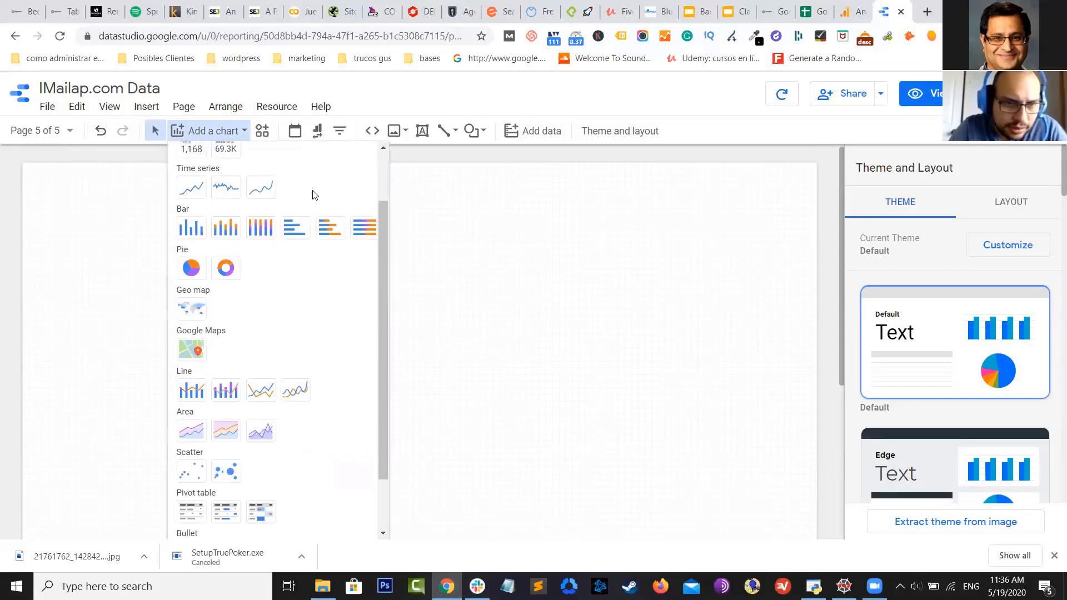
{"action": "scroll", "coordinate": [313, 192], "scroll_direction": "down", "scroll_amount": 1}
{"action": "scroll", "coordinate": [311, 192], "scroll_direction": "up", "scroll_amount": 2}
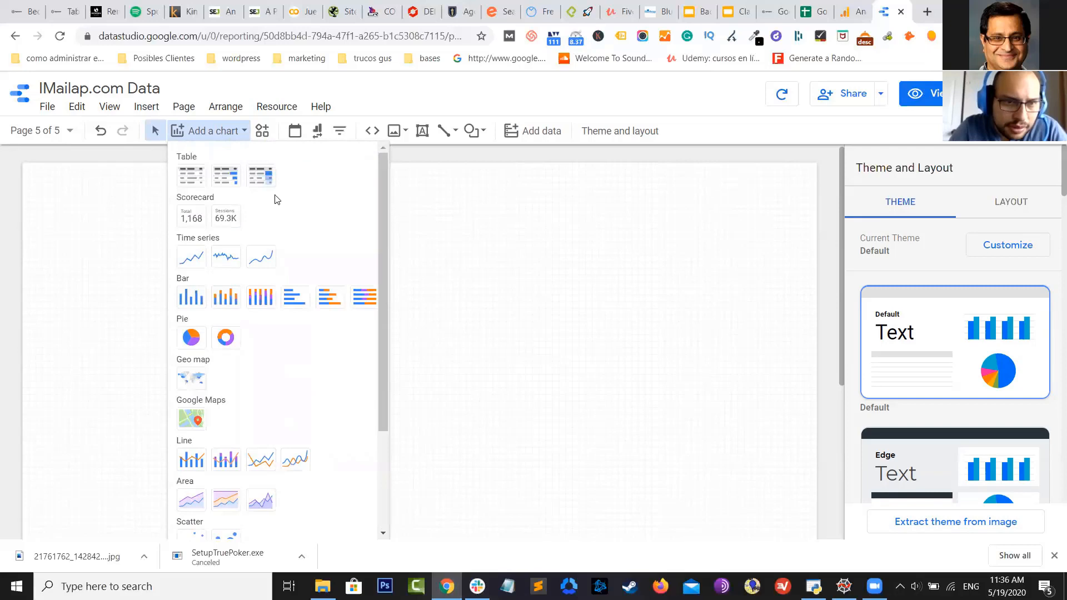
{"action": "left_click", "coordinate": [192, 222]}
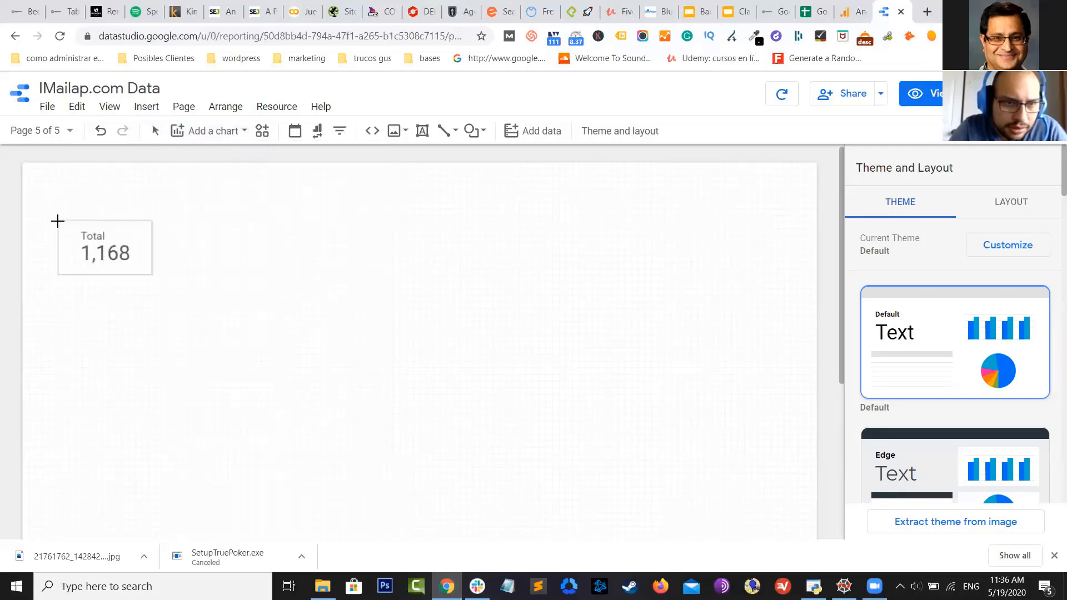
{"action": "left_click", "coordinate": [59, 207]}
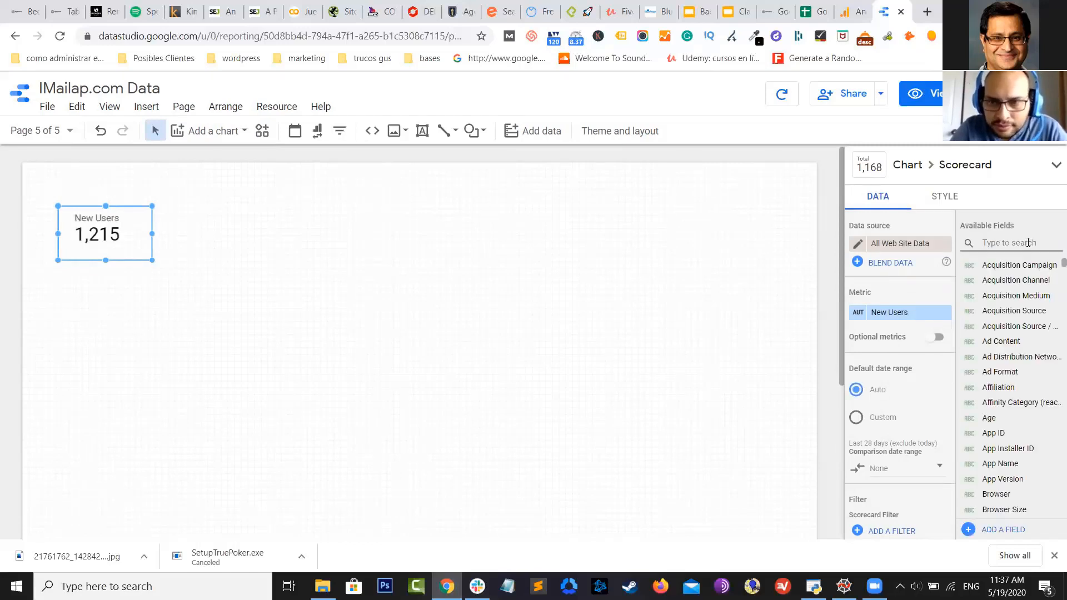
Set the scorecard metric to Register Member Complete (Goal 3 Completions) and nudge it down-right
{"action": "left_click", "coordinate": [1014, 241]}
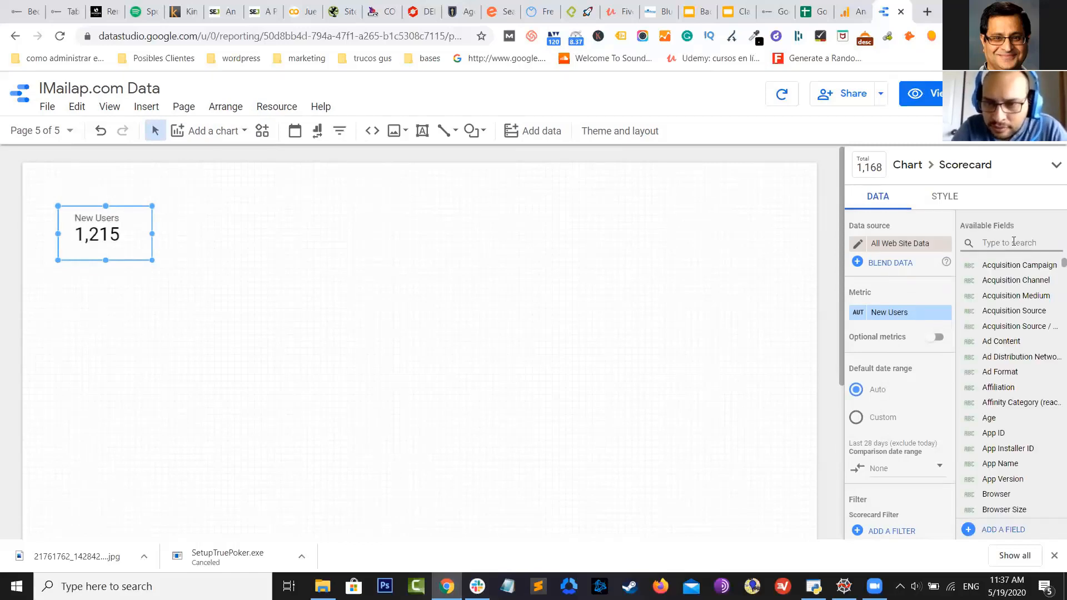
{"action": "type", "text": "regi"}
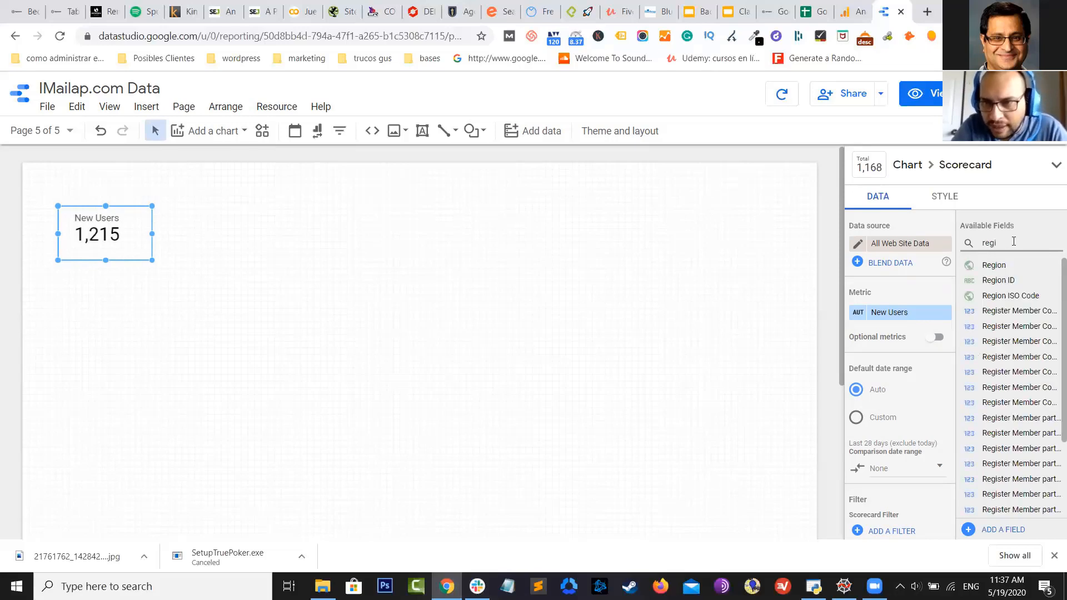
{"action": "key", "text": "BackSpace"}
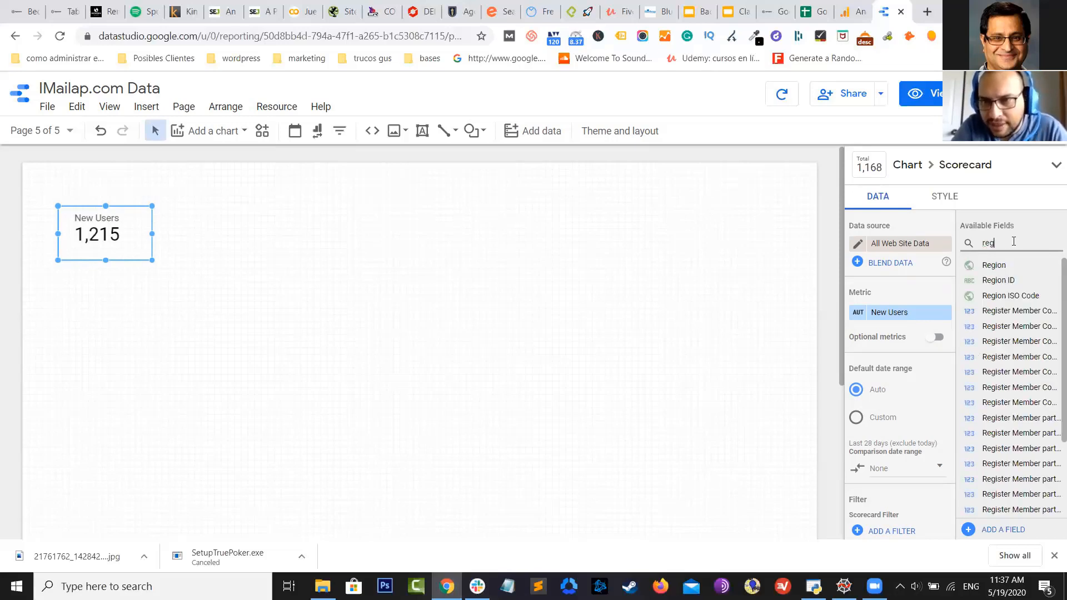
{"action": "key", "text": "BackSpace"}
{"action": "key", "text": "BackSpace"}
{"action": "key", "text": "BackSpace"}
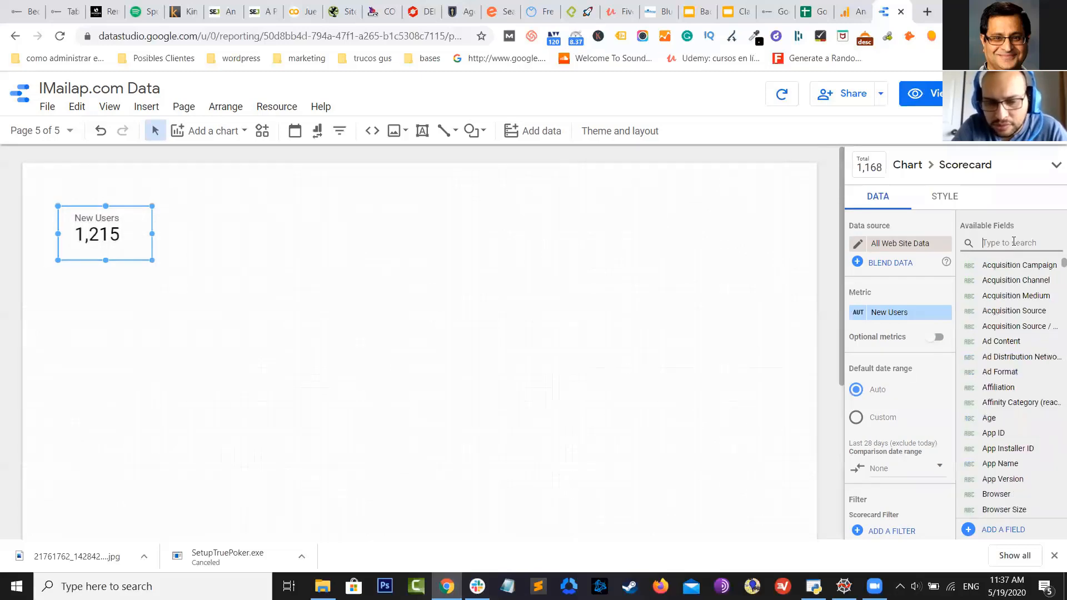
{"action": "type", "text": "goal"}
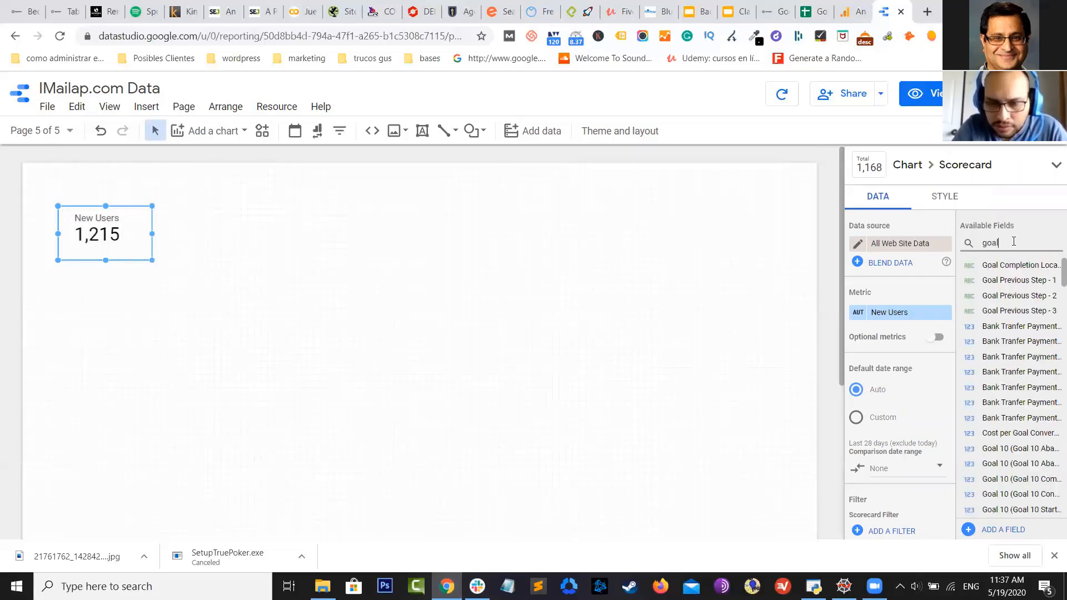
{"action": "type", "text": " 3"}
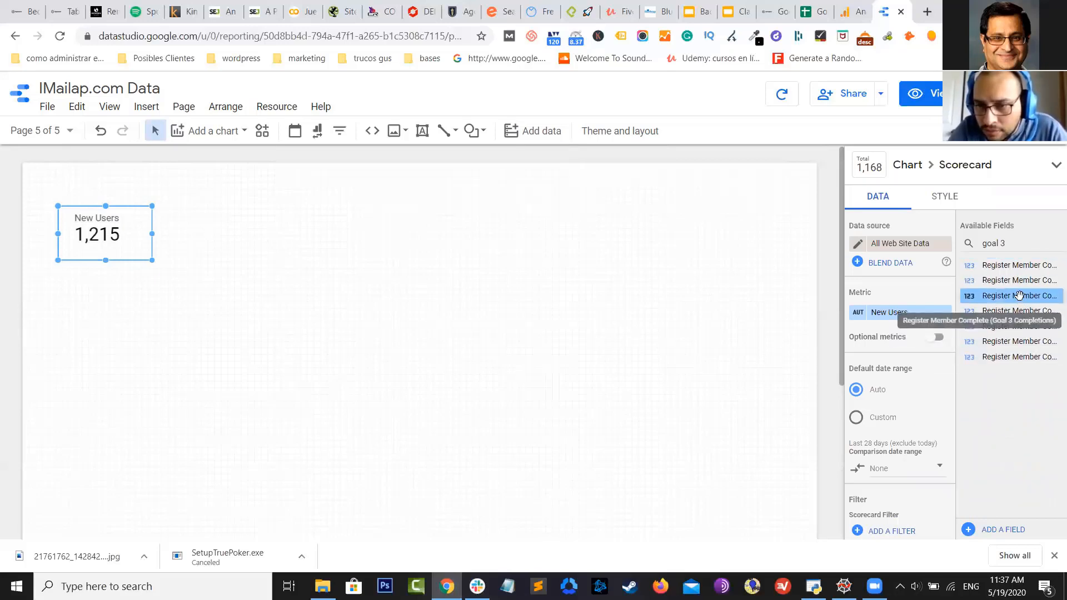
{"action": "left_click_drag", "start_coordinate": [1019, 295], "coordinate": [904, 313]}
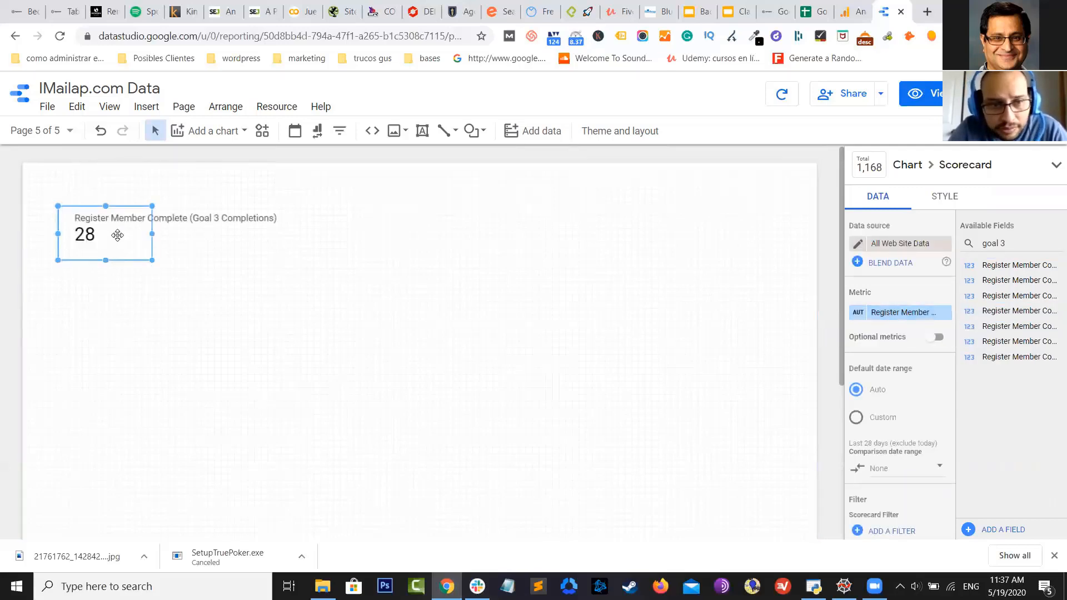
{"action": "left_click_drag", "start_coordinate": [98, 221], "coordinate": [146, 263]}
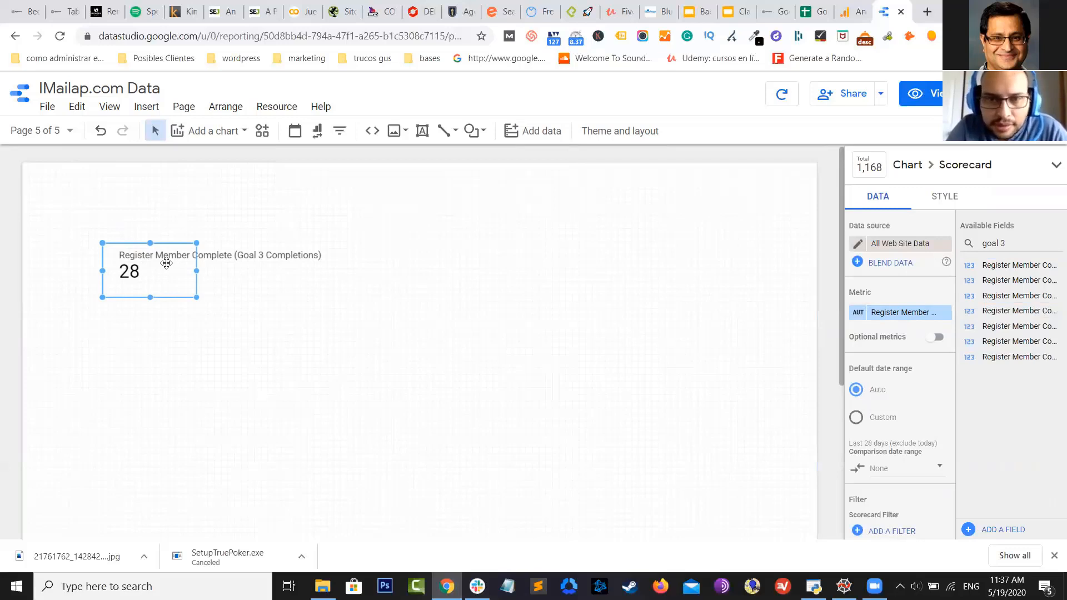
Add a date range control at the top right with a default range of May 4 to May 19
{"action": "left_click", "coordinate": [214, 131]}
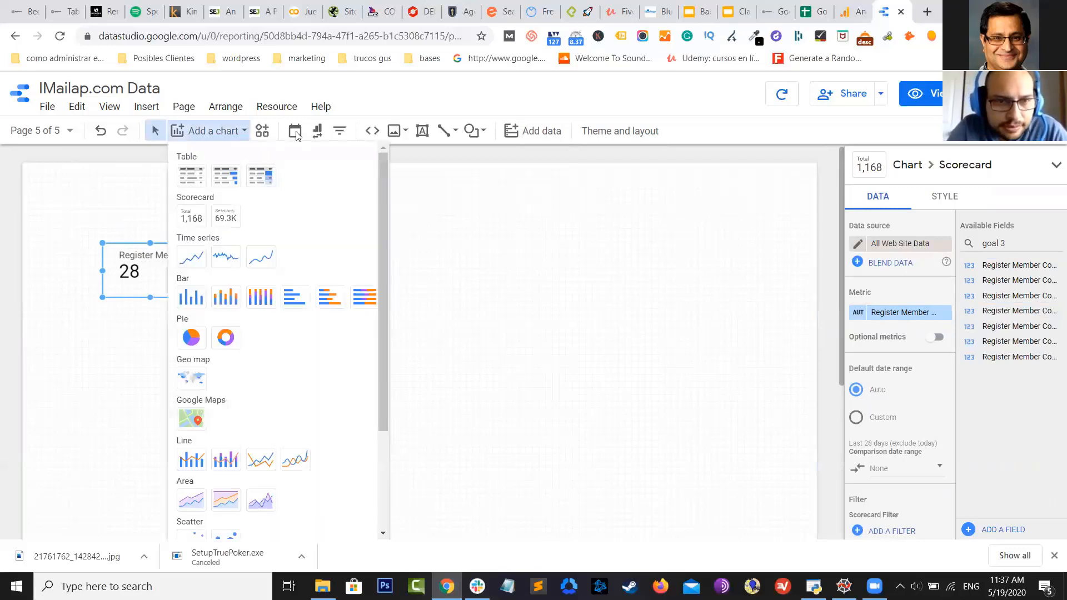
{"action": "left_click", "coordinate": [294, 131]}
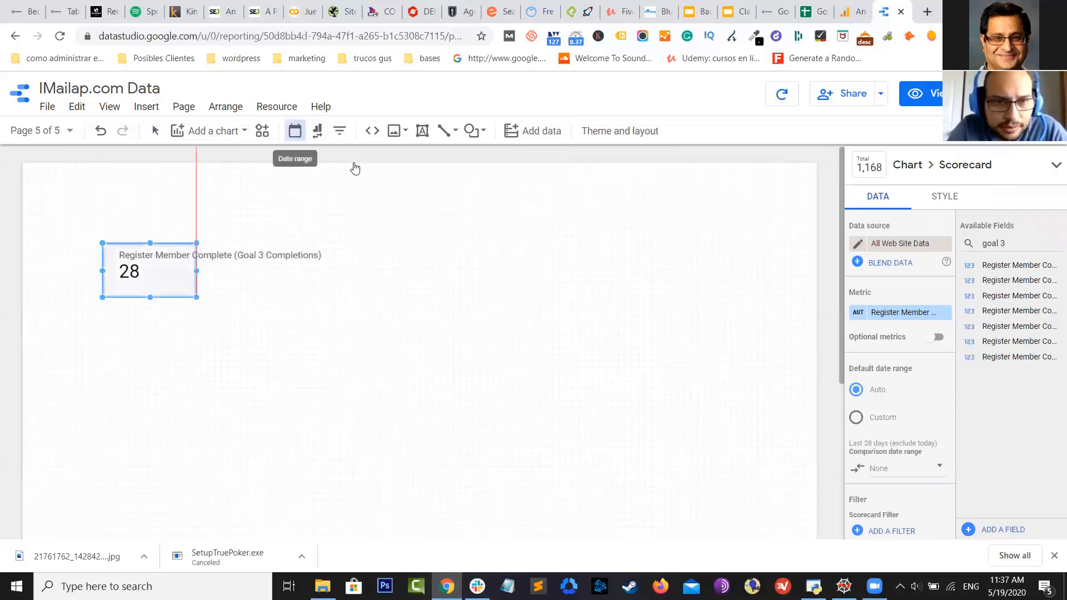
{"action": "left_click", "coordinate": [608, 174]}
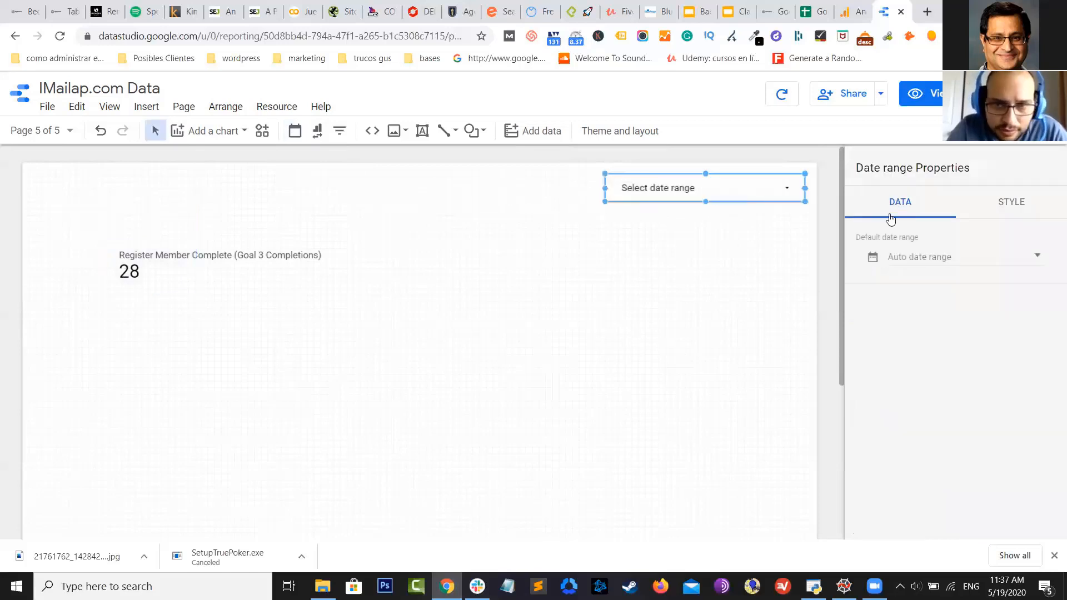
{"action": "left_click", "coordinate": [932, 261]}
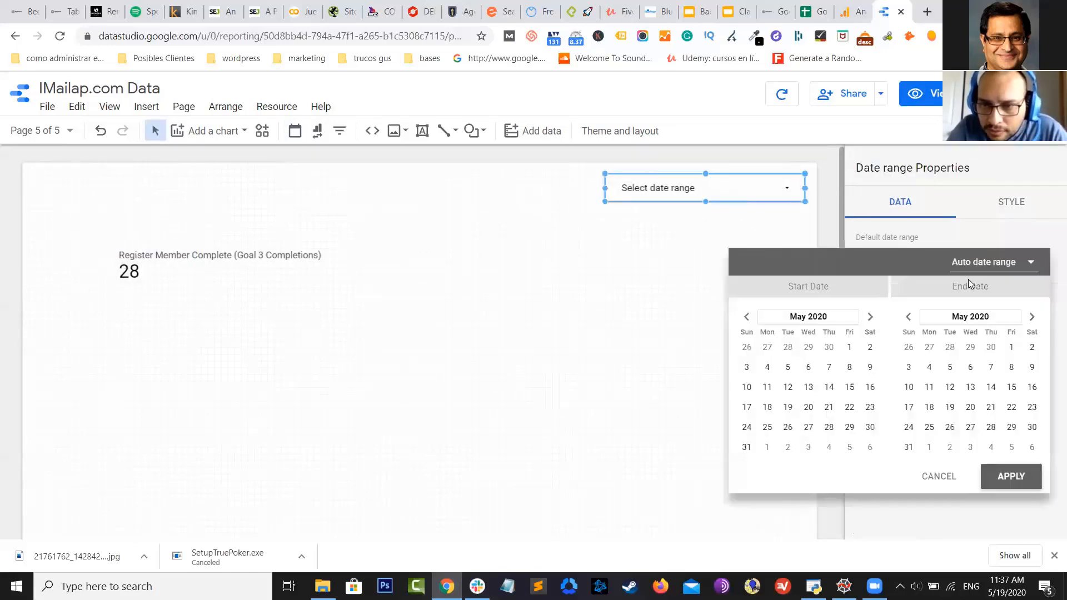
{"action": "left_click", "coordinate": [949, 407]}
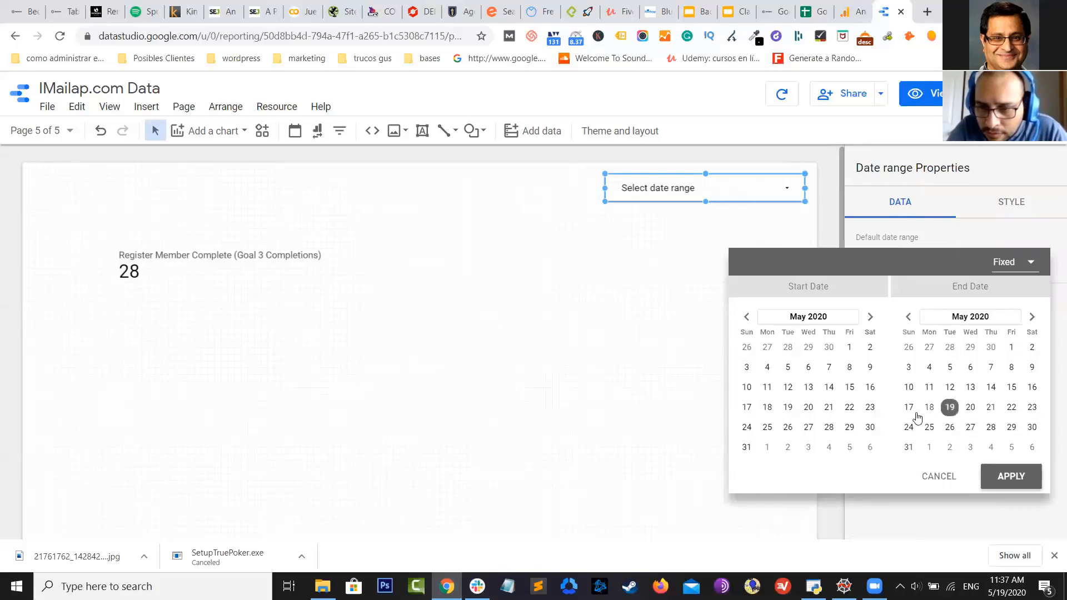
{"action": "left_click", "coordinate": [788, 407]}
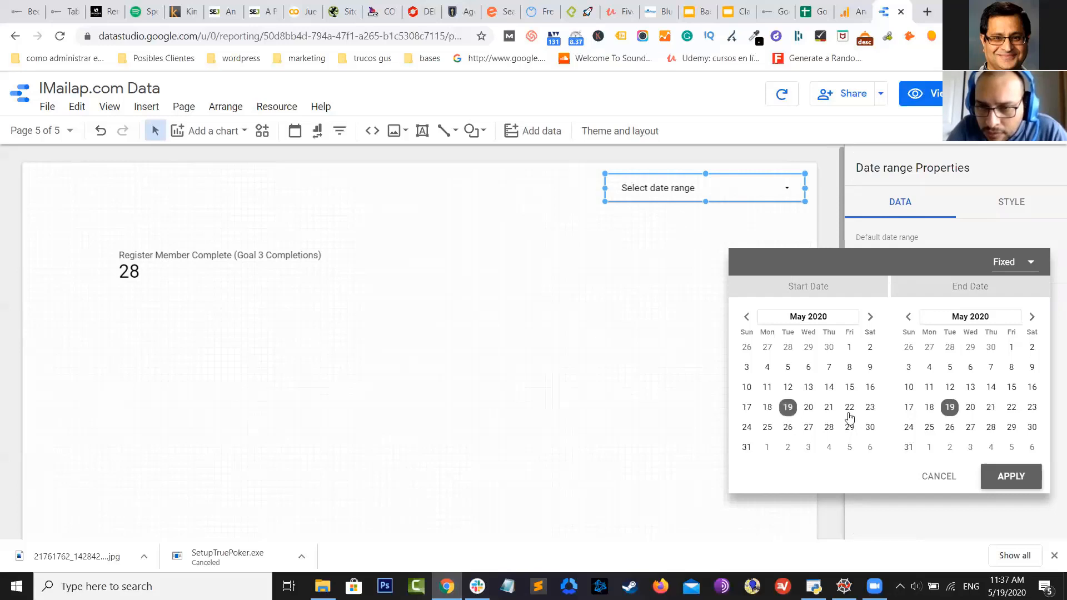
{"action": "left_click", "coordinate": [1011, 476]}
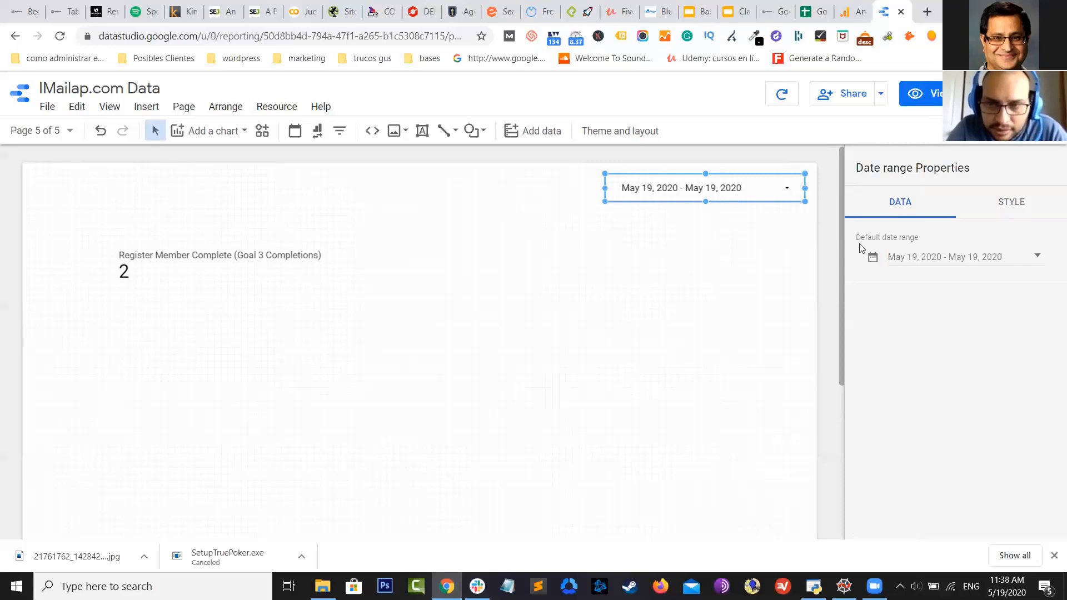
{"action": "left_click", "coordinate": [959, 257]}
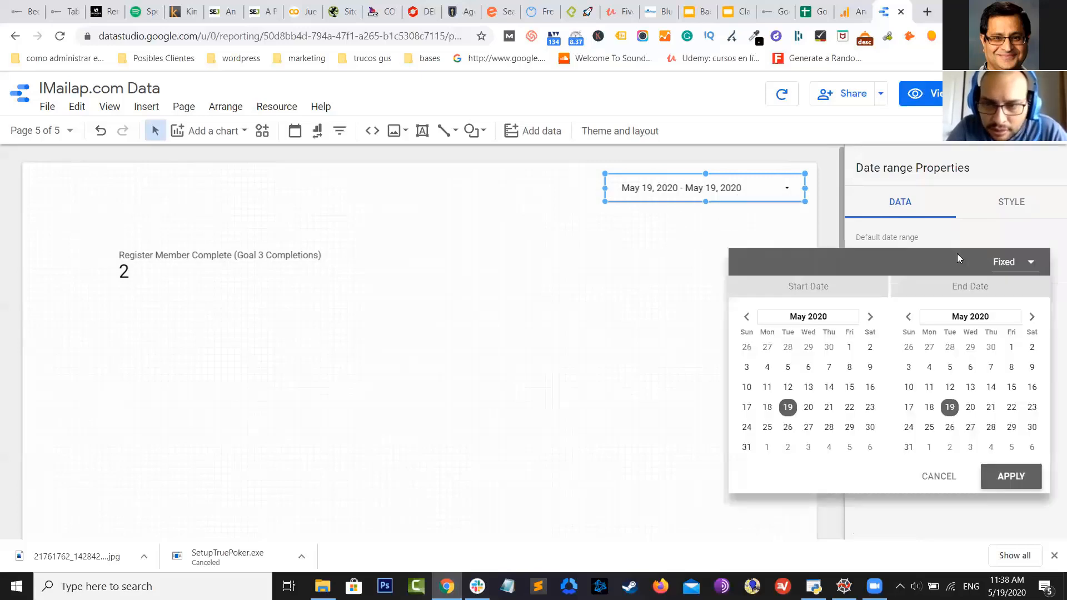
{"action": "left_click", "coordinate": [767, 368]}
{"action": "left_click", "coordinate": [1012, 477]}
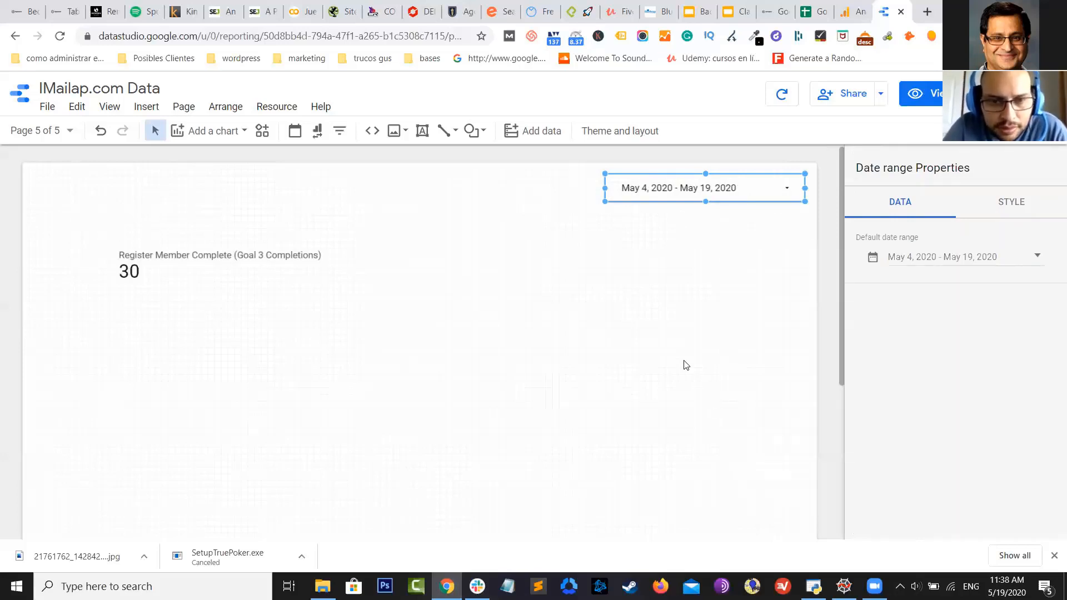
Change the control's default date range to the Last 30 days preset
{"action": "left_click", "coordinate": [658, 279]}
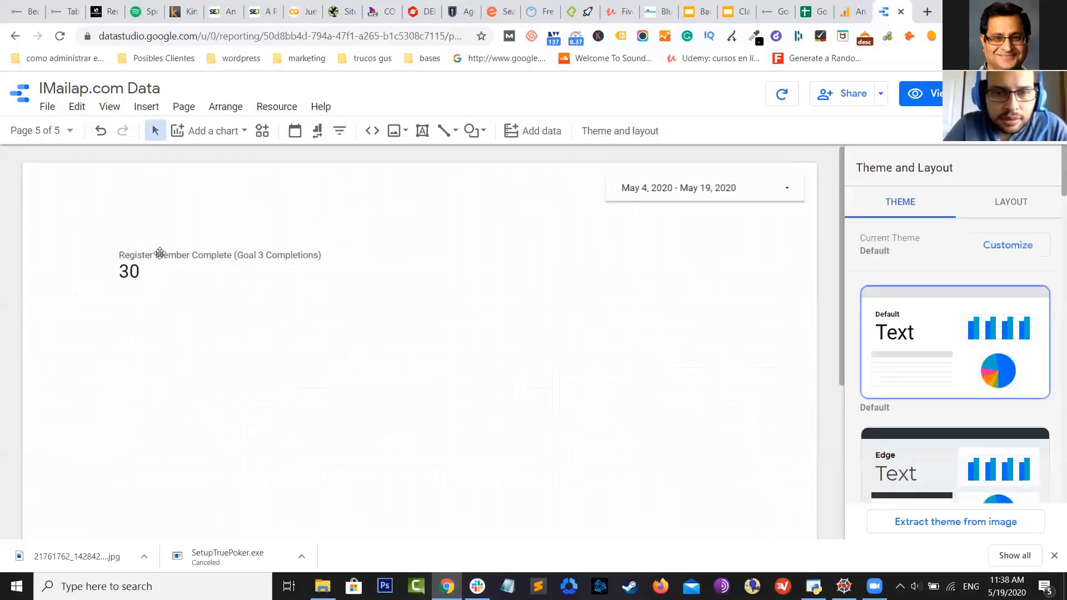
{"action": "left_click", "coordinate": [653, 196]}
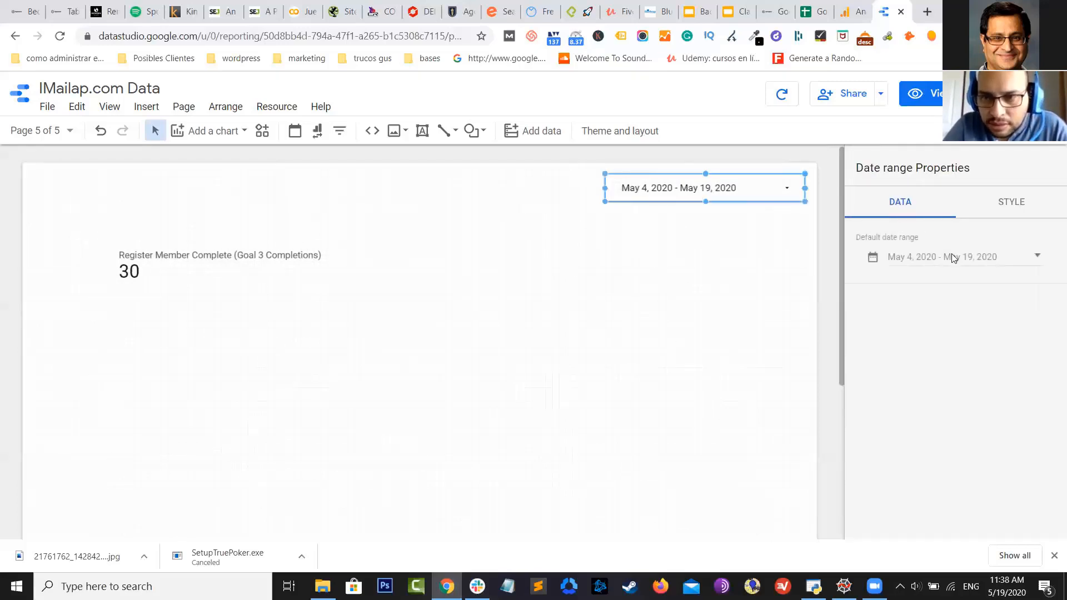
{"action": "left_click", "coordinate": [953, 258]}
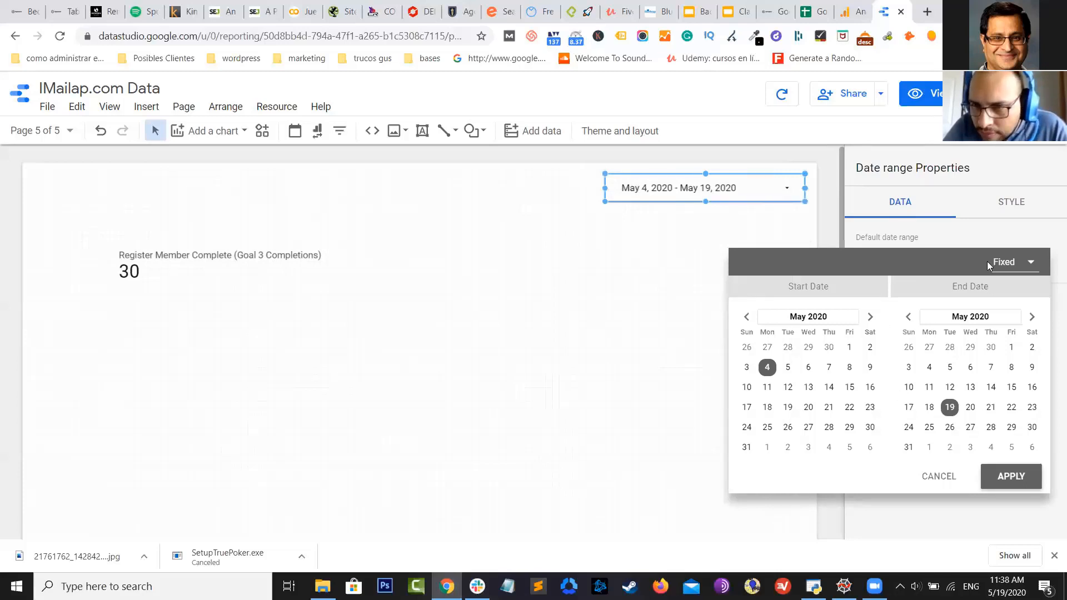
{"action": "left_click", "coordinate": [1012, 262]}
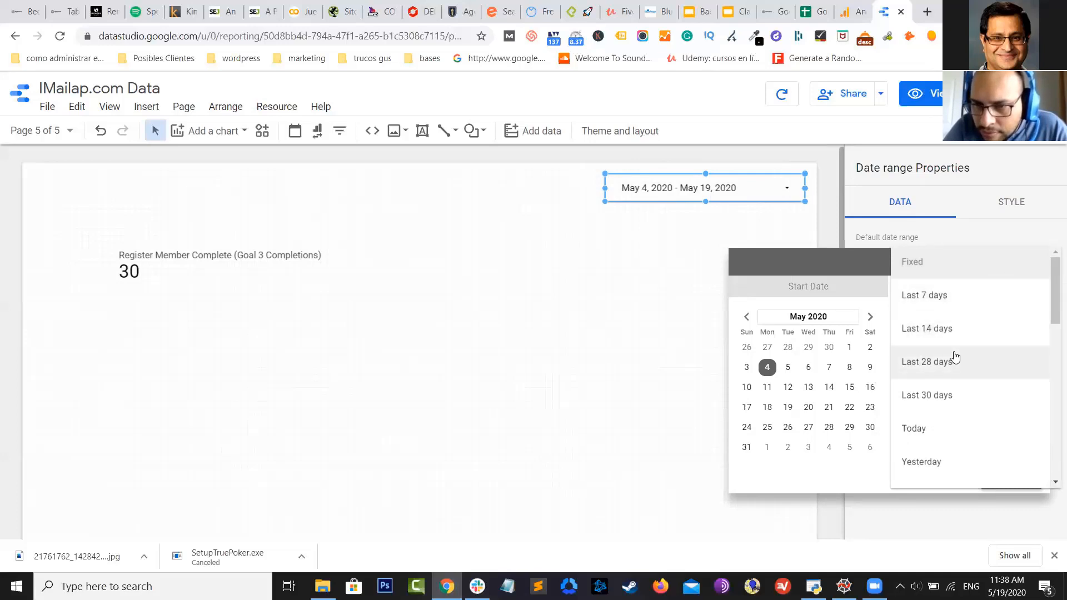
{"action": "left_click", "coordinate": [967, 396]}
{"action": "left_click", "coordinate": [1006, 480]}
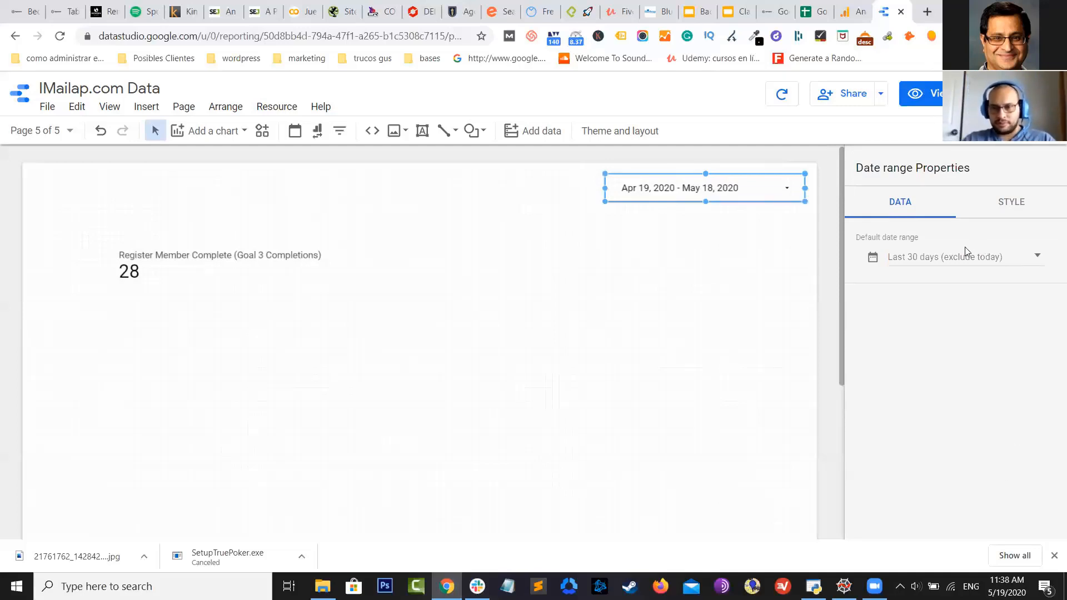
{"action": "left_click", "coordinate": [632, 253]}
{"action": "key", "text": "ctrl+shift+Tab"}
{"action": "key", "text": "ctrl+shift+Tab"}
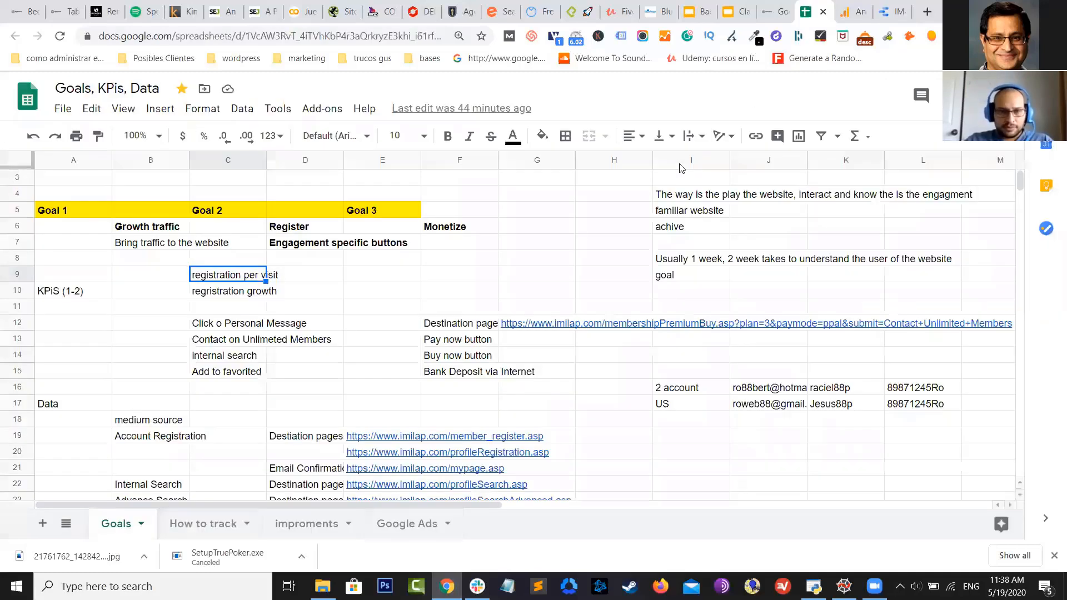
{"action": "left_click", "coordinate": [214, 293]}
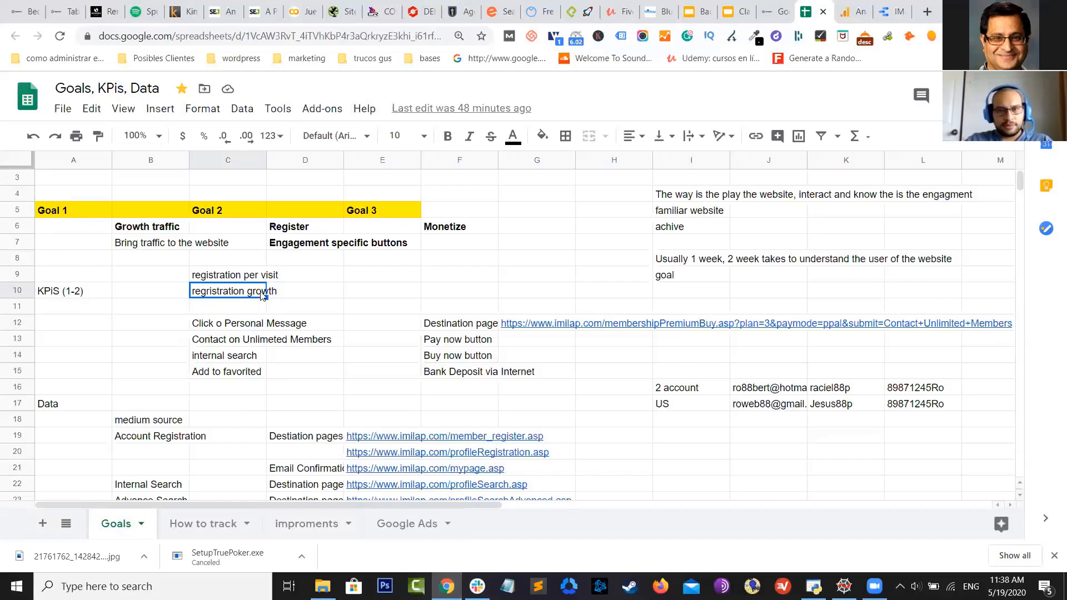
{"action": "left_click", "coordinate": [892, 11]}
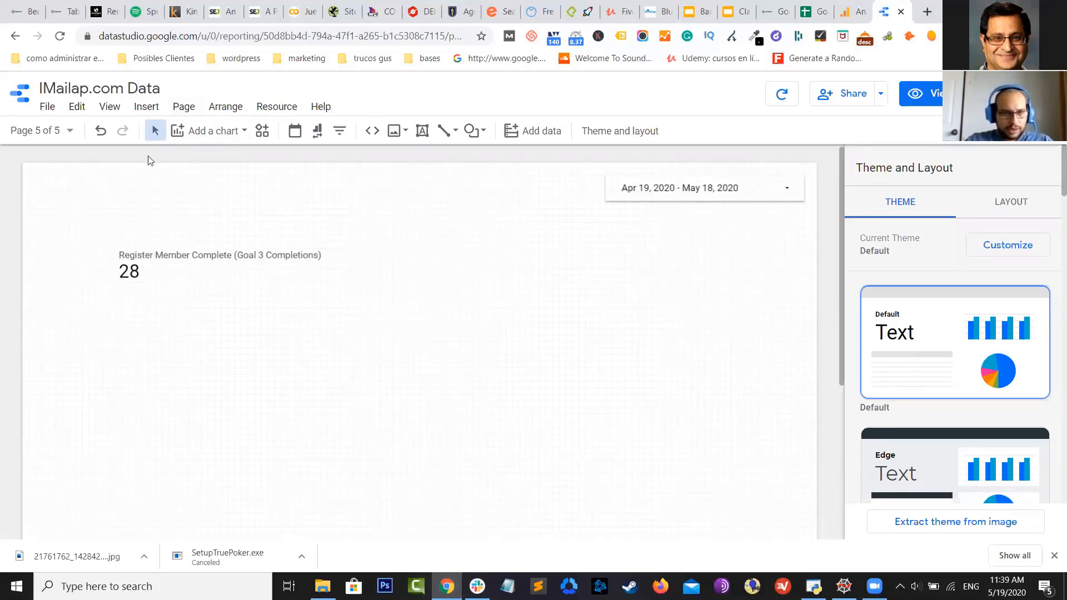
Place a time series chart of Goal 3 Completions by date below the 28 scorecard
{"action": "left_click", "coordinate": [187, 131]}
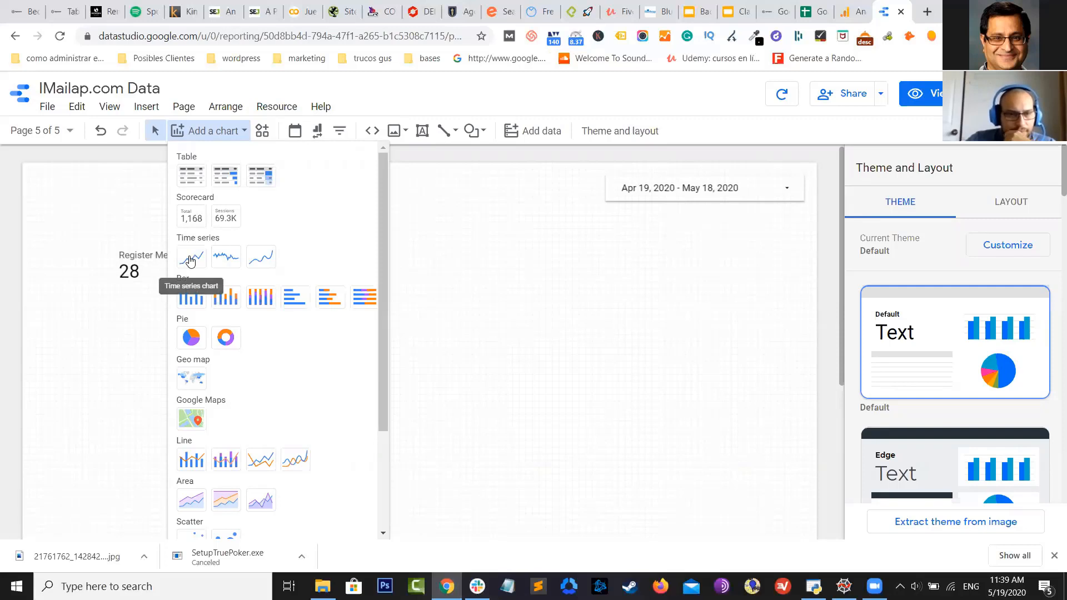
{"action": "left_click", "coordinate": [190, 261]}
{"action": "key", "text": "Escape"}
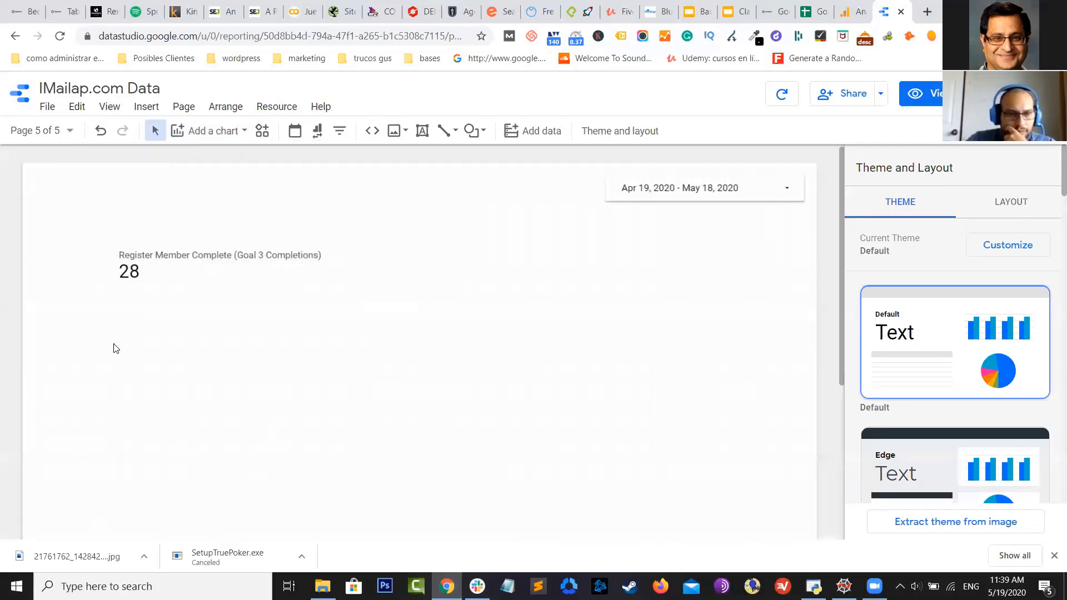
{"action": "left_click", "coordinate": [114, 344]}
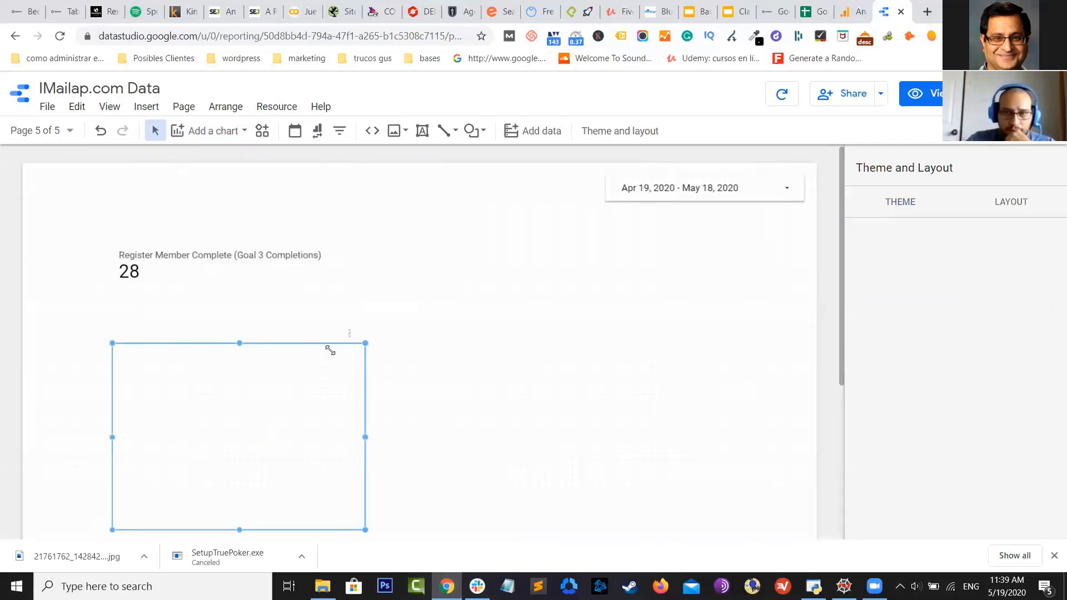
{"action": "scroll", "coordinate": [281, 252], "scroll_direction": "down", "scroll_amount": 4}
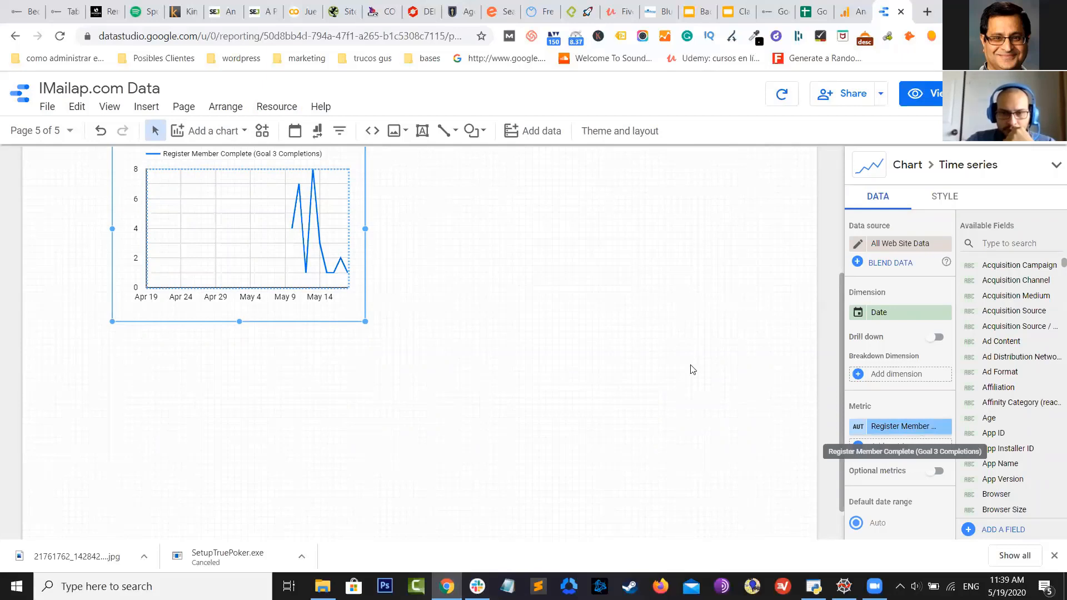
{"action": "scroll", "coordinate": [671, 334], "scroll_direction": "up", "scroll_amount": 4}
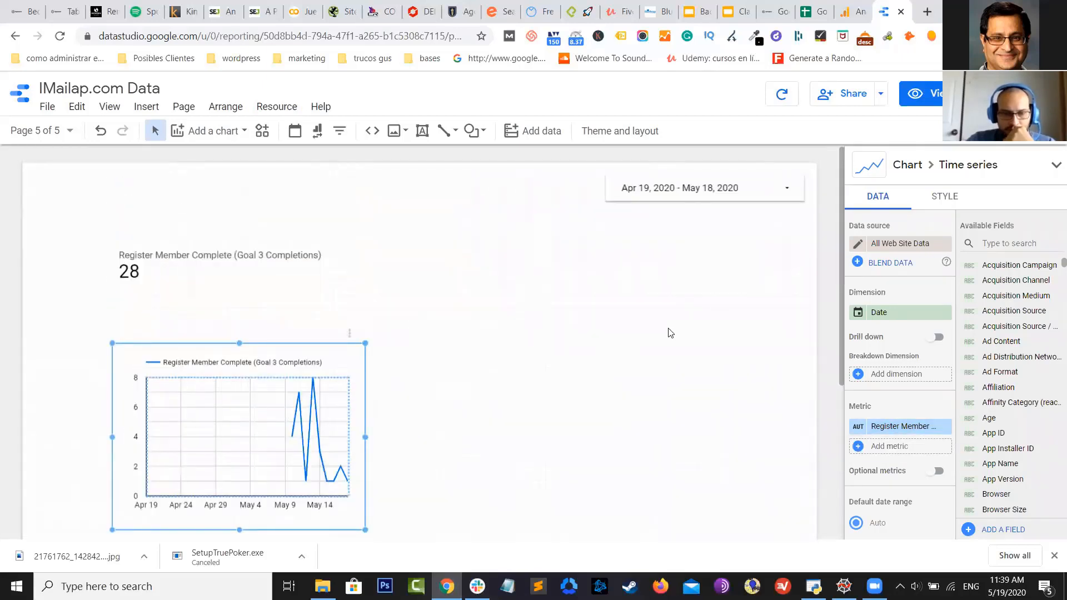
{"action": "scroll", "coordinate": [670, 333], "scroll_direction": "down", "scroll_amount": 1}
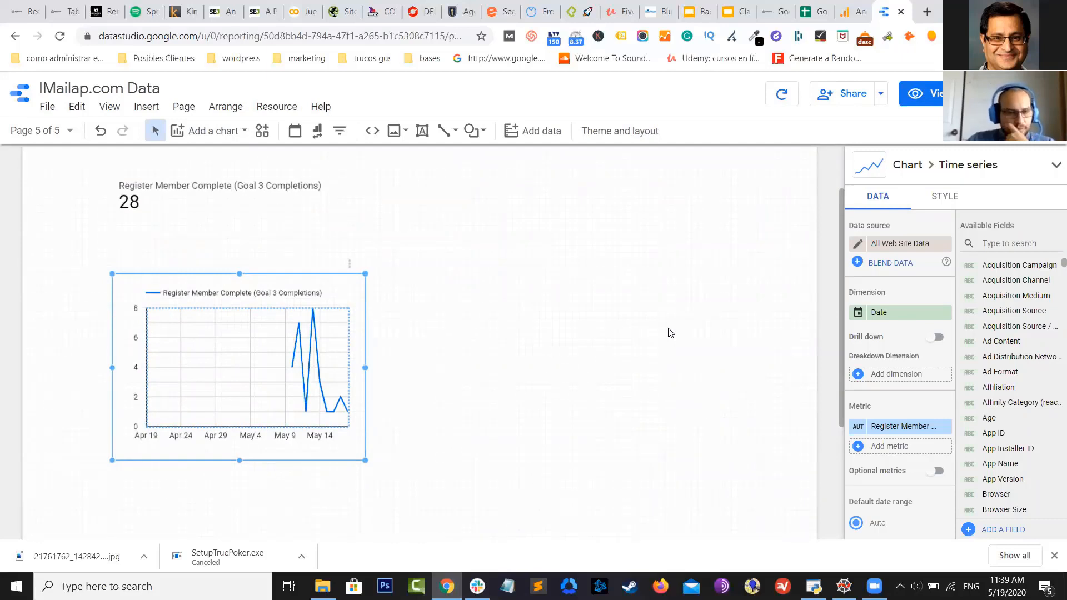
{"action": "scroll", "coordinate": [634, 332], "scroll_direction": "up", "scroll_amount": 1}
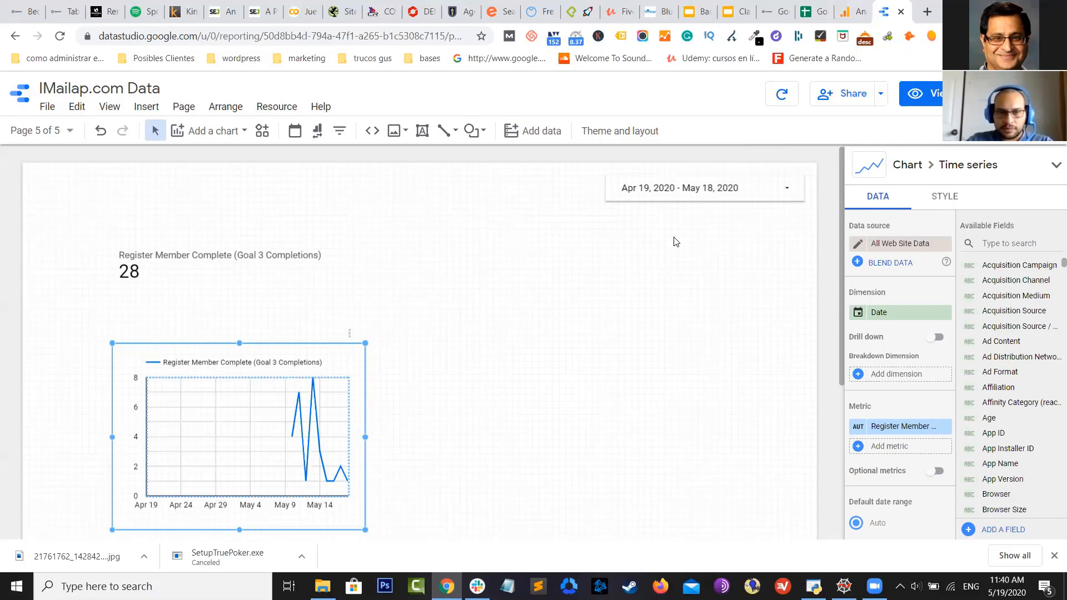
Check Page 1, then move Page 5 to the top of the page order
{"action": "left_click", "coordinate": [69, 136]}
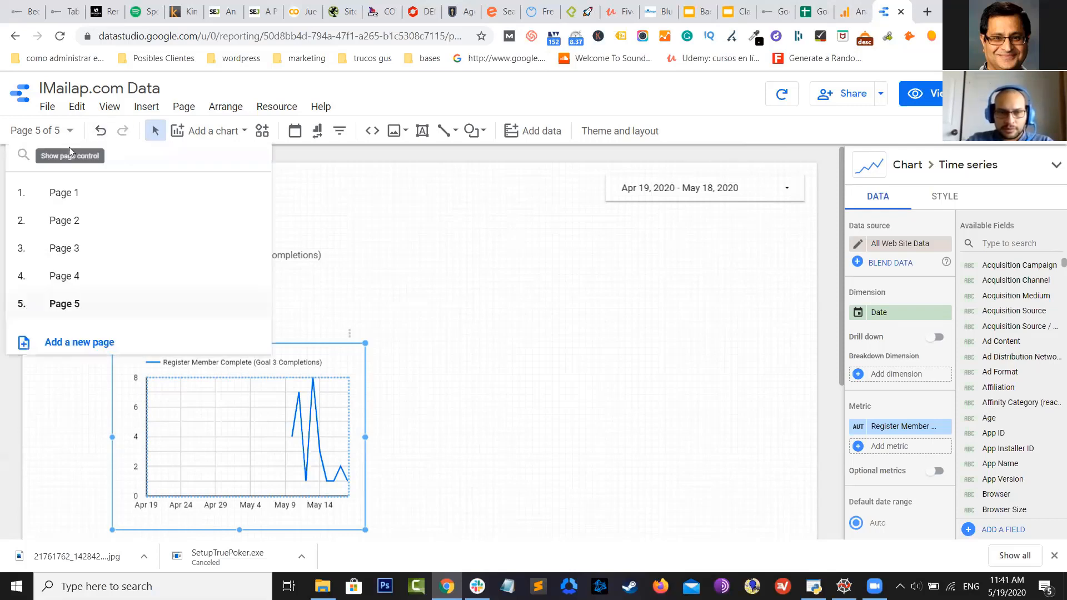
{"action": "left_click", "coordinate": [72, 195]}
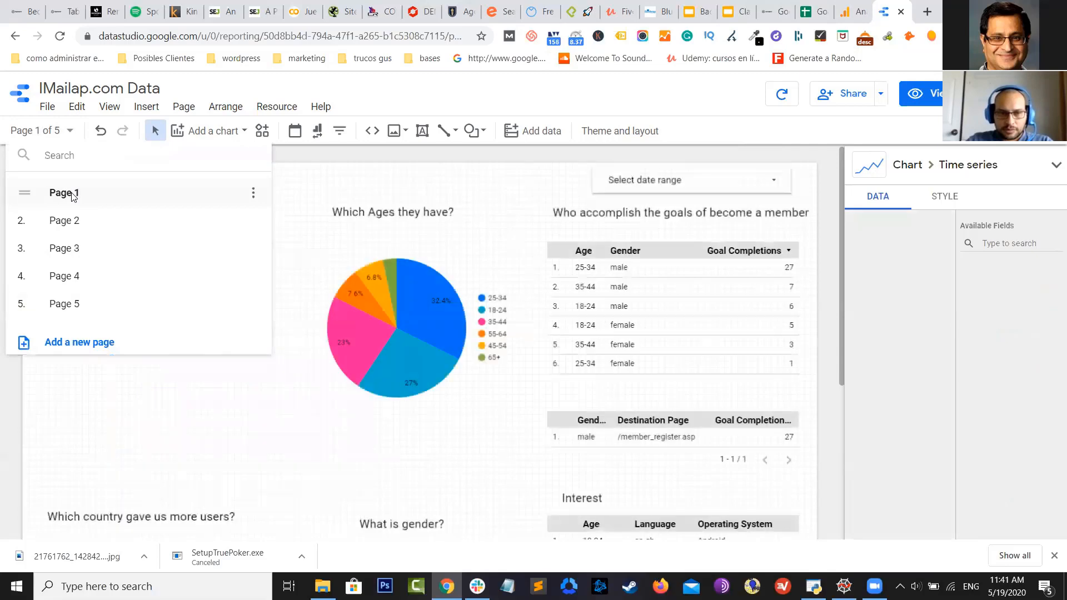
{"action": "left_click", "coordinate": [339, 170]}
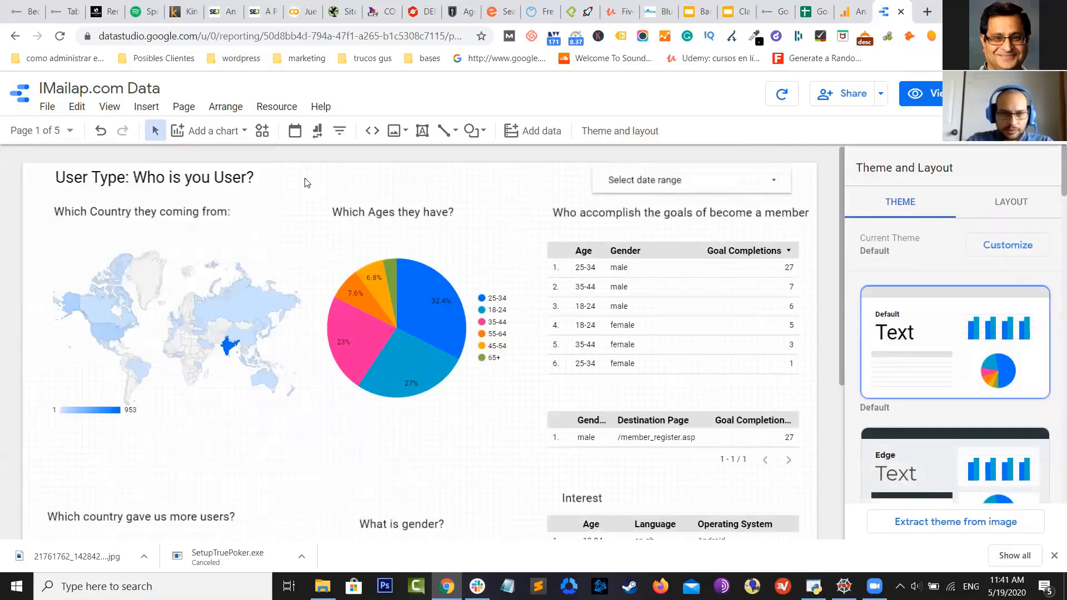
{"action": "left_click", "coordinate": [61, 131]}
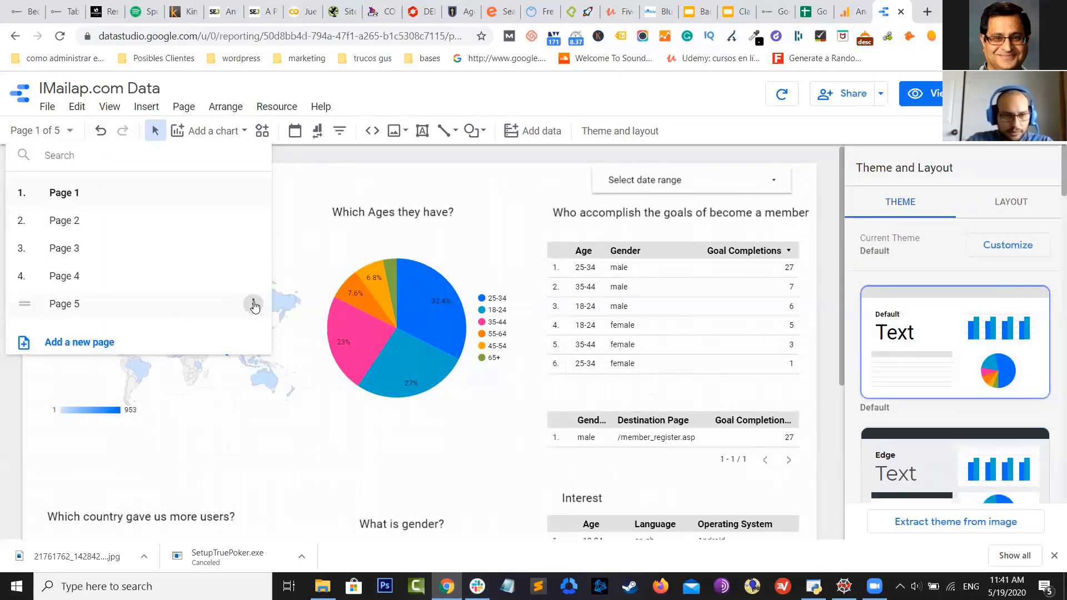
{"action": "left_click_drag", "start_coordinate": [253, 304], "coordinate": [245, 192]}
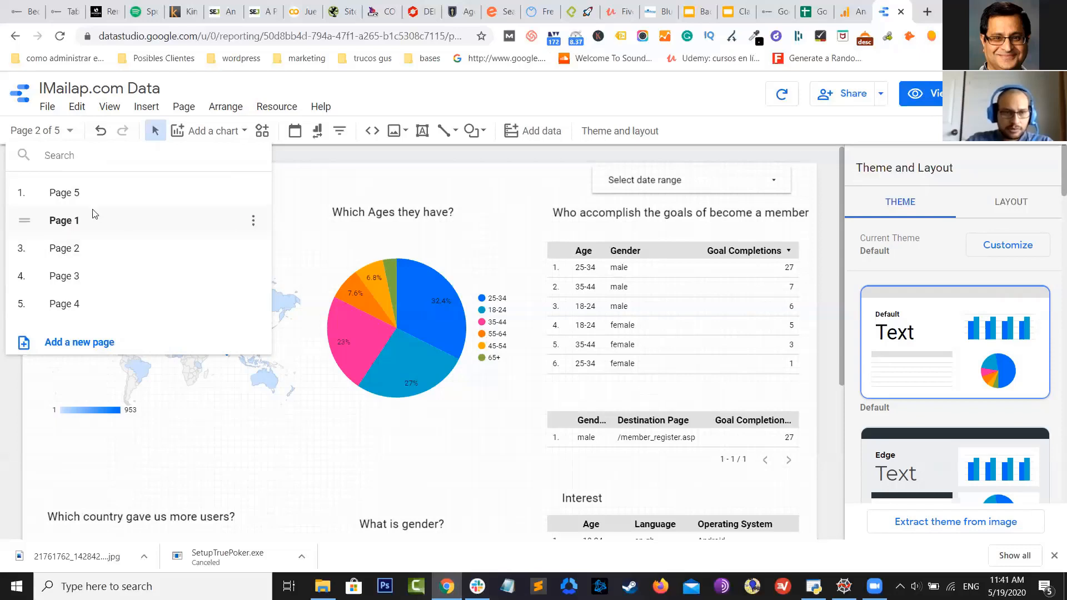
Rename the moved page to 'Main Dashboard'
{"action": "left_click", "coordinate": [255, 191]}
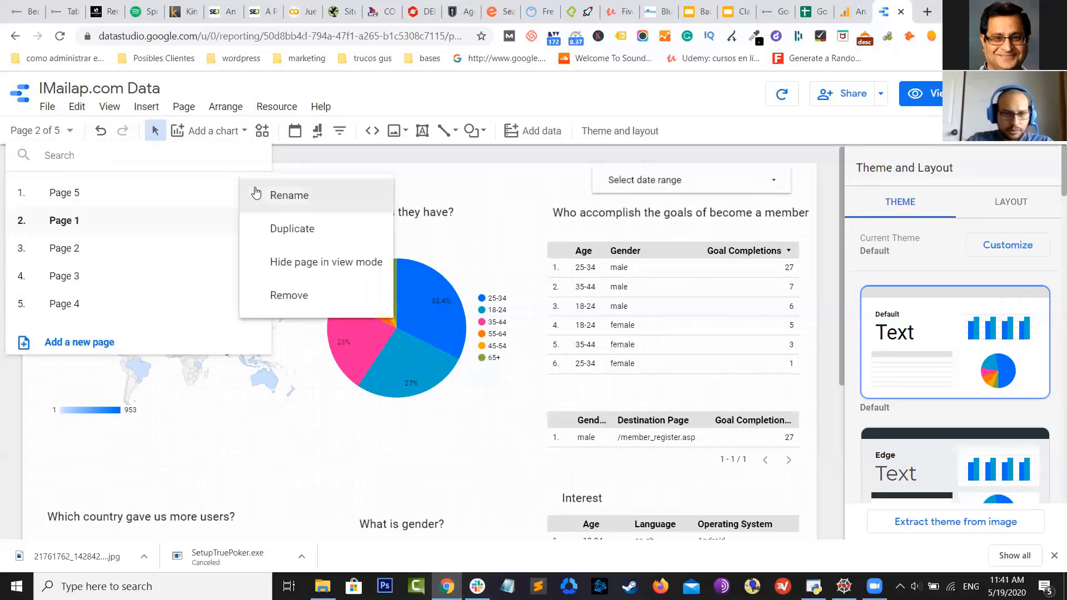
{"action": "left_click", "coordinate": [278, 195]}
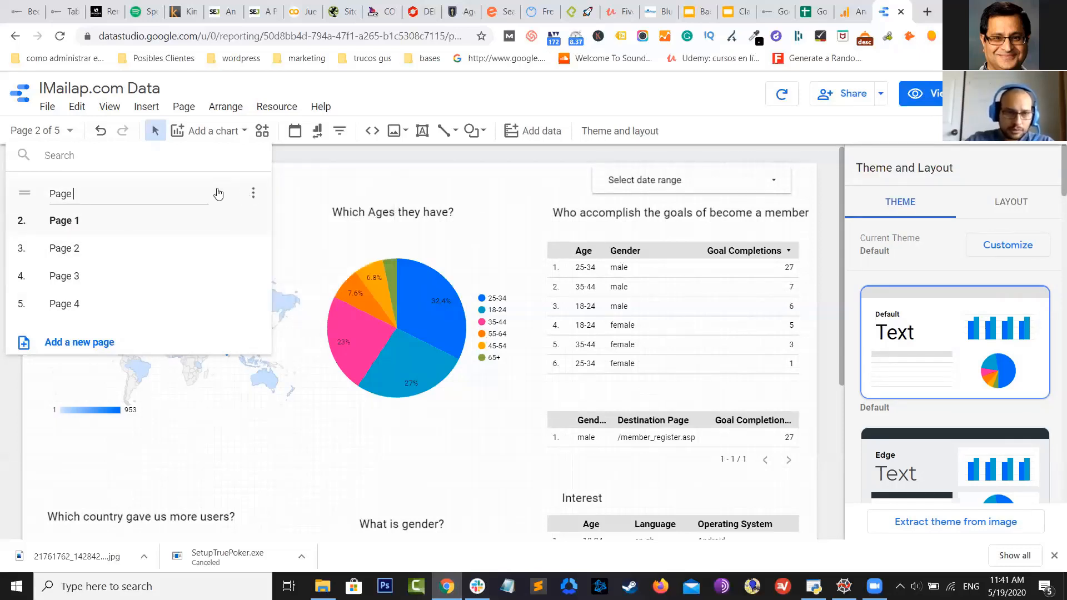
{"action": "key", "text": "BackSpace"}
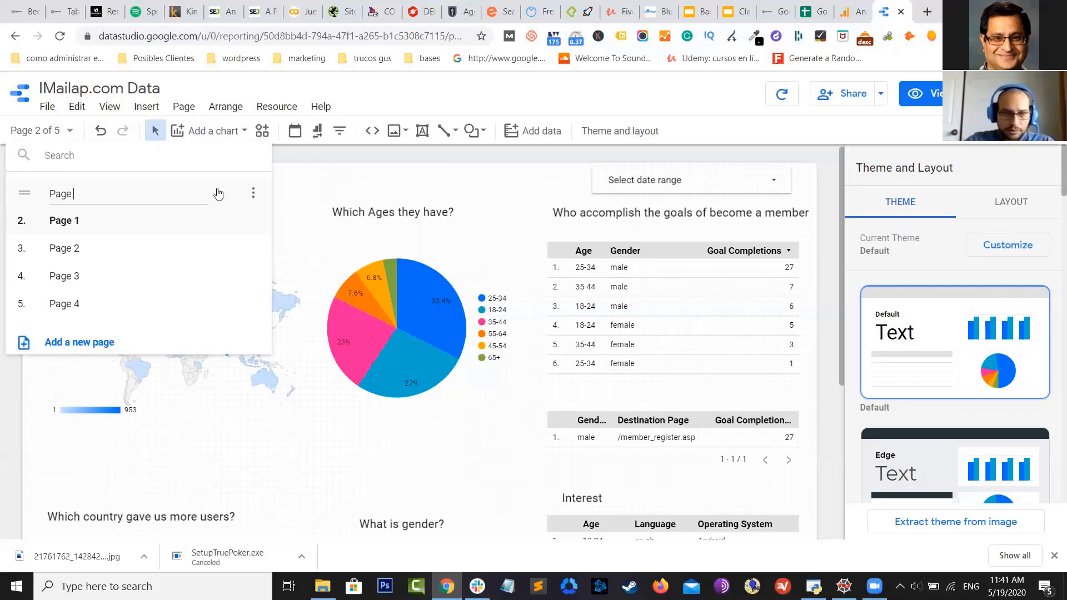
{"action": "key", "text": "BackSpace"}
{"action": "key", "text": "BackSpace"}
{"action": "key", "text": "BackSpace"}
{"action": "key", "text": "BackSpace"}
{"action": "type", "text": "D"}
{"action": "key", "text": "BackSpace"}
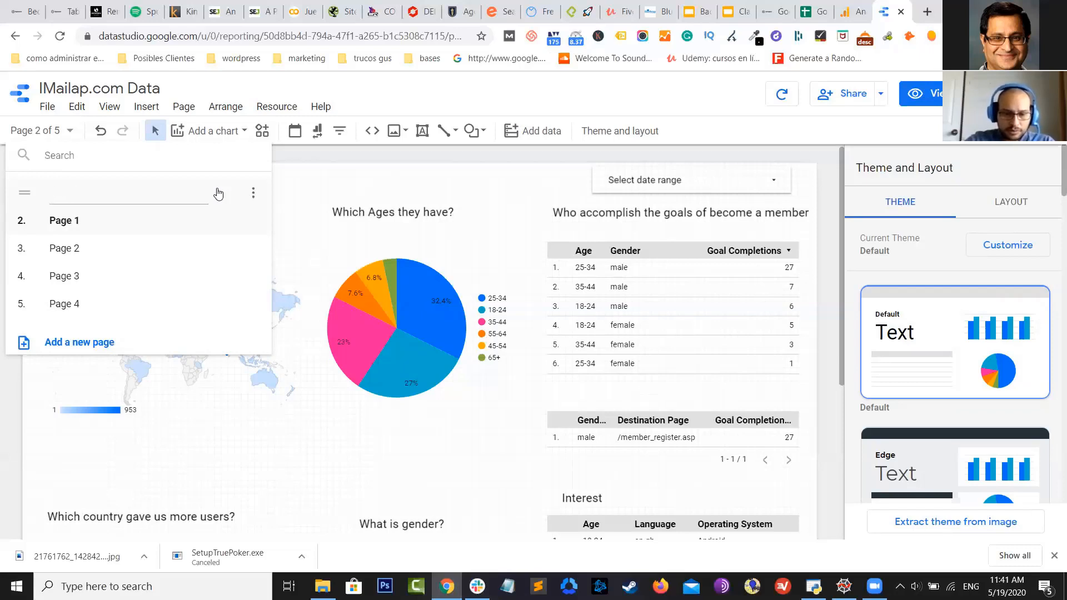
{"action": "type", "text": "Main D"}
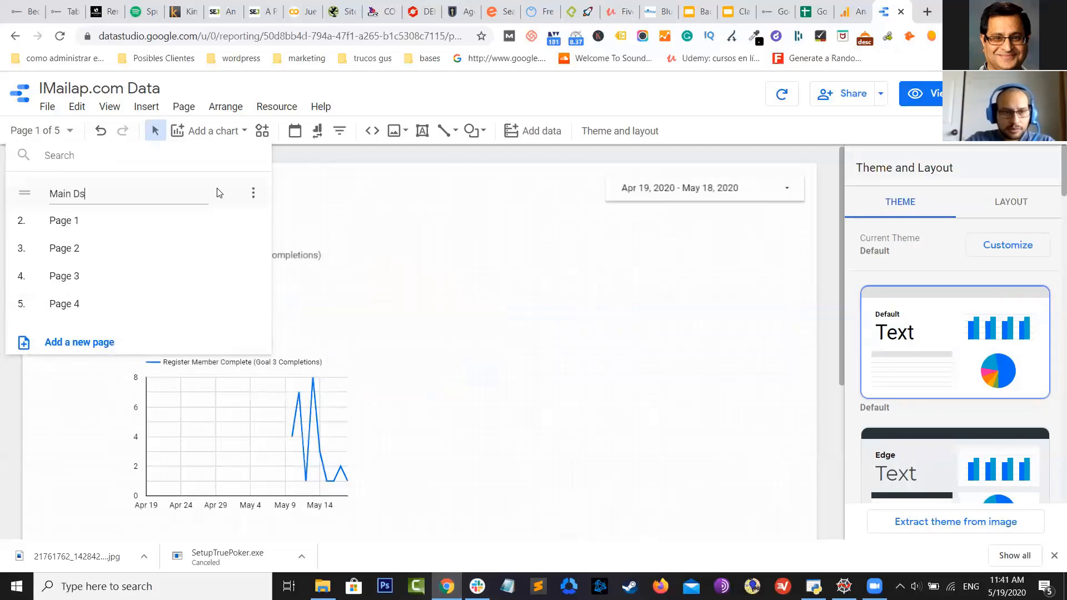
{"action": "type", "text": "ash"}
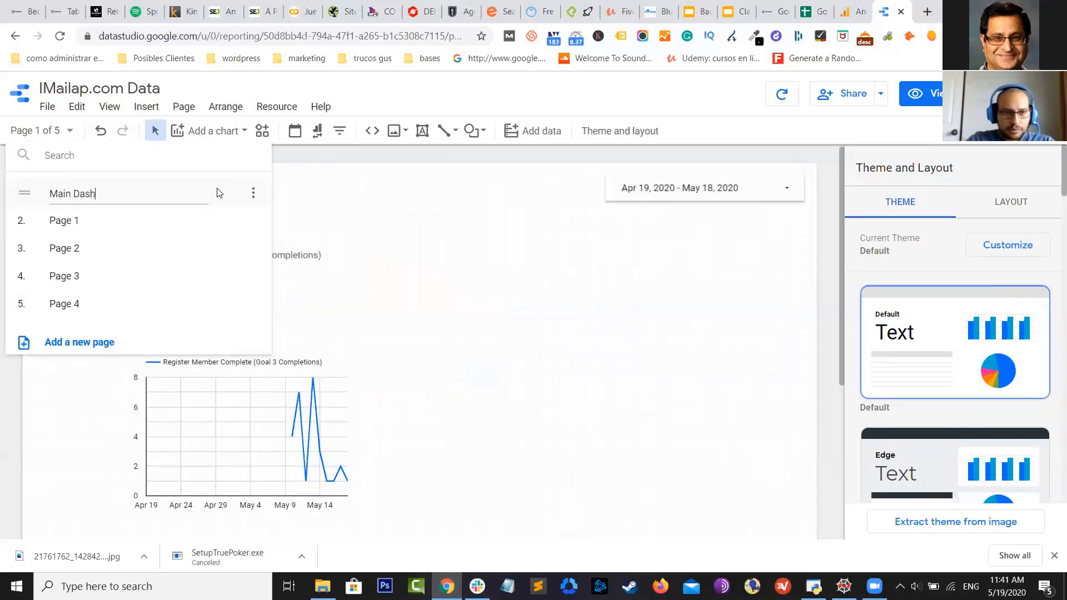
{"action": "type", "text": "board"}
{"action": "key", "text": "Return"}
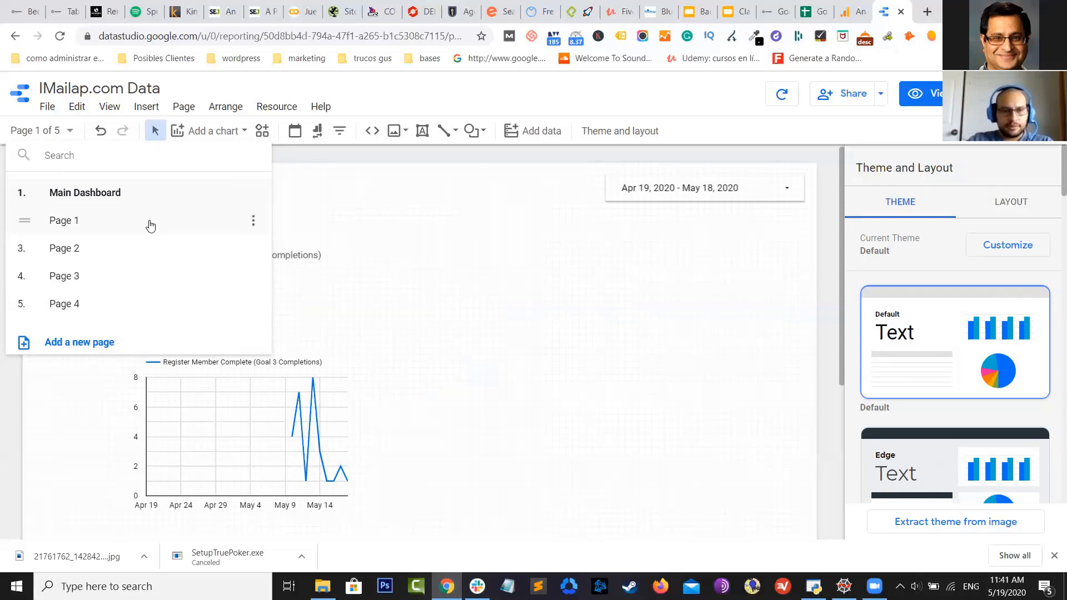
{"action": "left_click", "coordinate": [150, 225]}
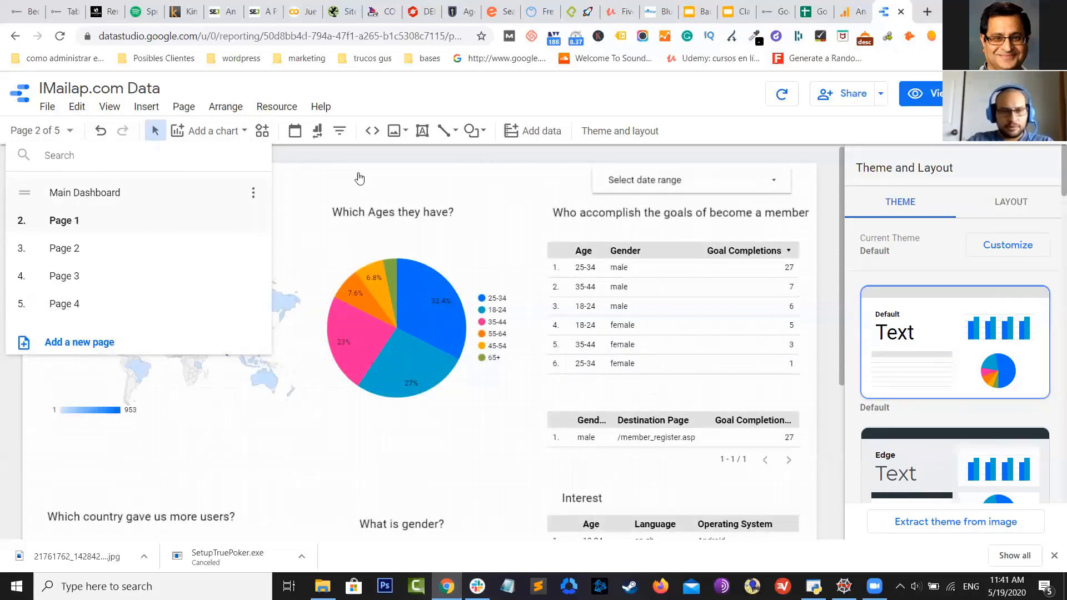
{"action": "scroll", "coordinate": [367, 172], "scroll_direction": "down", "scroll_amount": 1}
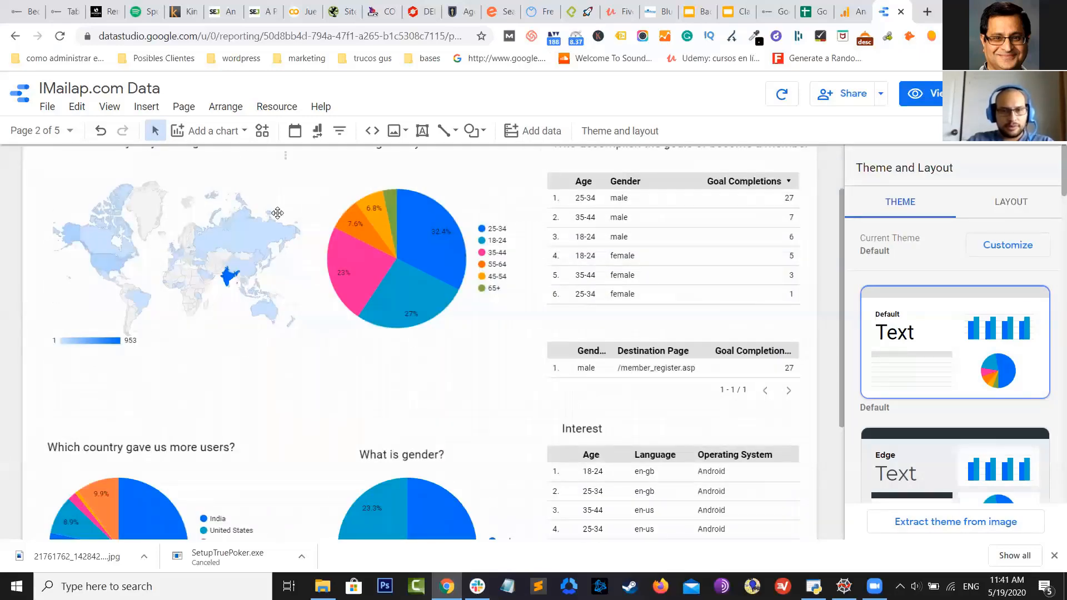
{"action": "scroll", "coordinate": [279, 212], "scroll_direction": "up", "scroll_amount": 1}
{"action": "scroll", "coordinate": [279, 216], "scroll_direction": "down", "scroll_amount": 4}
{"action": "scroll", "coordinate": [281, 218], "scroll_direction": "up", "scroll_amount": 2}
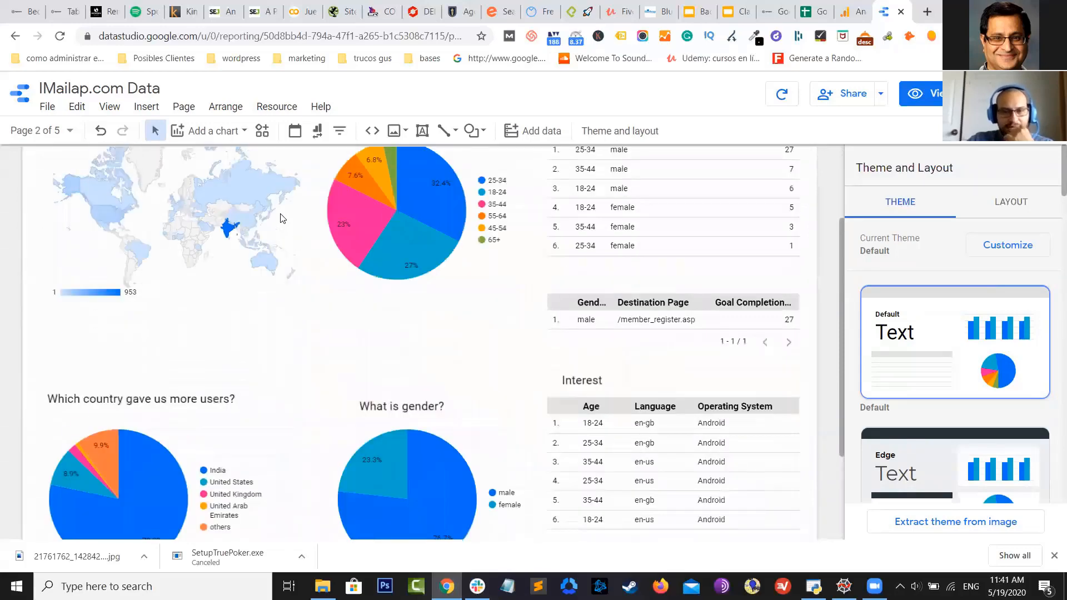
{"action": "scroll", "coordinate": [280, 215], "scroll_direction": "down", "scroll_amount": 1}
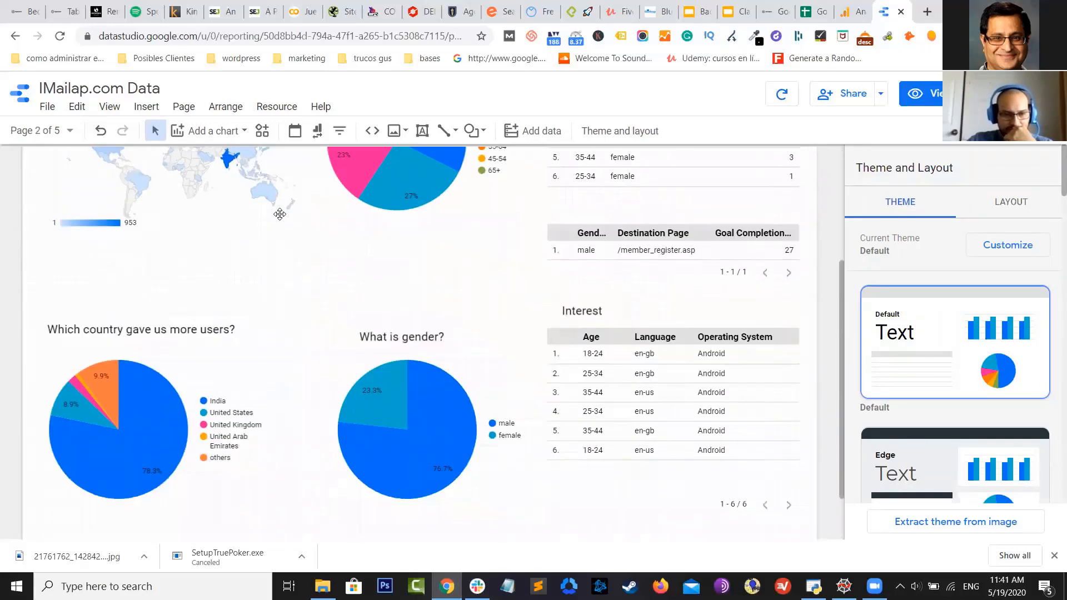
{"action": "scroll", "coordinate": [280, 214], "scroll_direction": "up", "scroll_amount": 2}
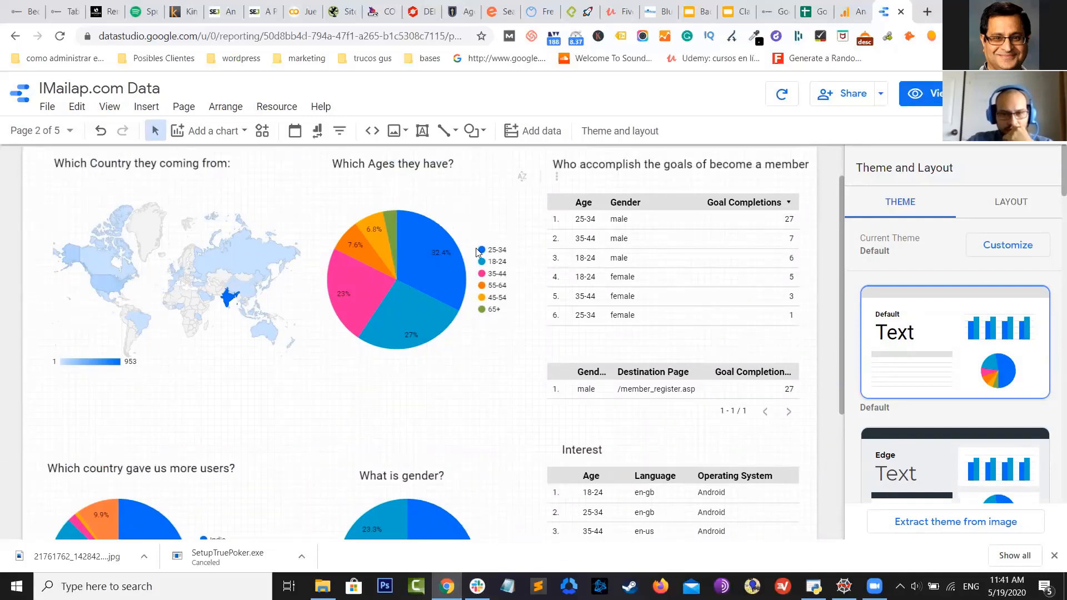
{"action": "scroll", "coordinate": [537, 321], "scroll_direction": "down", "scroll_amount": 1}
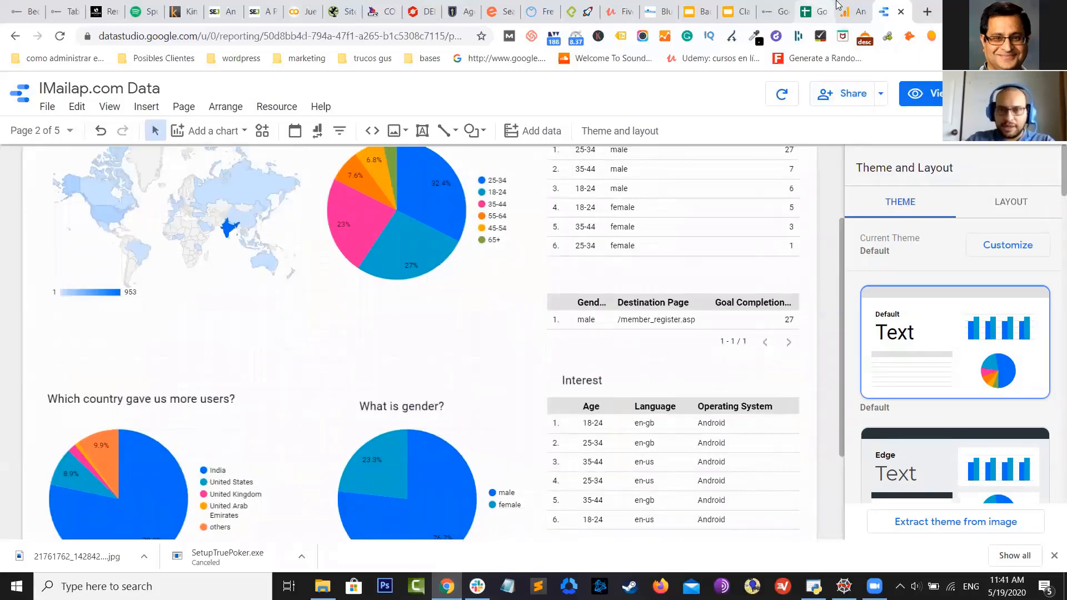
Add the Ages 25-34 segment to the Goals Overview alongside All Users
{"action": "left_click", "coordinate": [850, 12]}
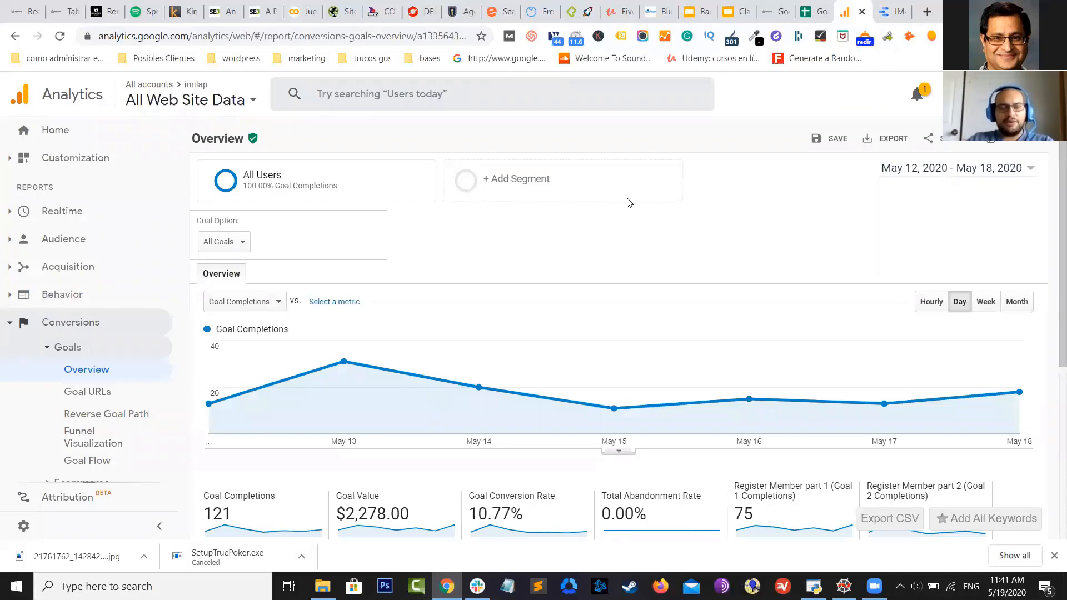
{"action": "scroll", "coordinate": [624, 233], "scroll_direction": "down", "scroll_amount": 4}
{"action": "scroll", "coordinate": [460, 328], "scroll_direction": "up", "scroll_amount": 2}
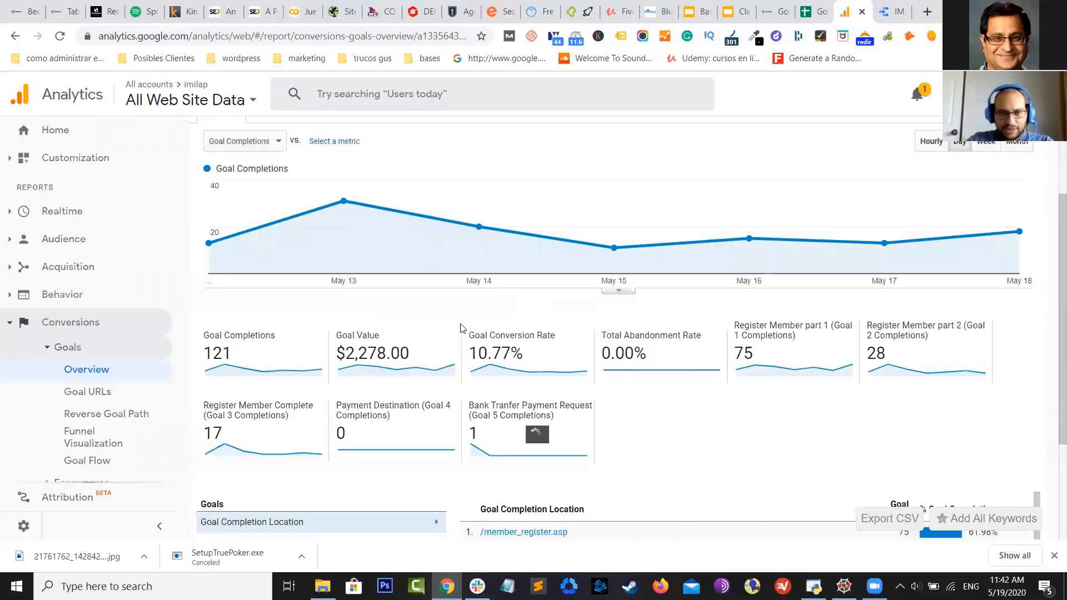
{"action": "scroll", "coordinate": [461, 328], "scroll_direction": "down", "scroll_amount": 2}
{"action": "scroll", "coordinate": [455, 327], "scroll_direction": "up", "scroll_amount": 5}
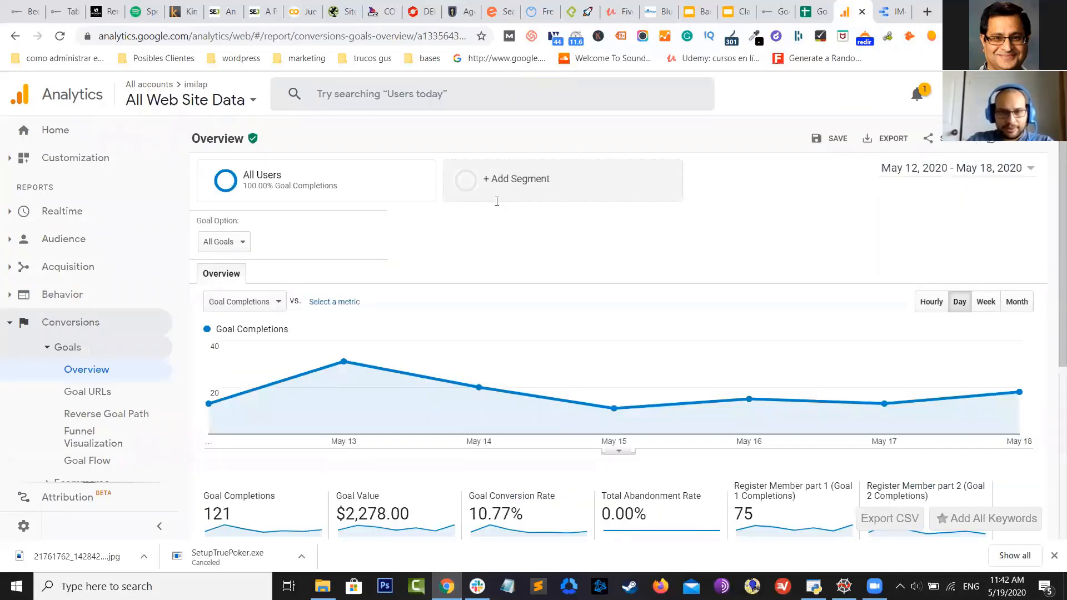
{"action": "left_click", "coordinate": [497, 200]}
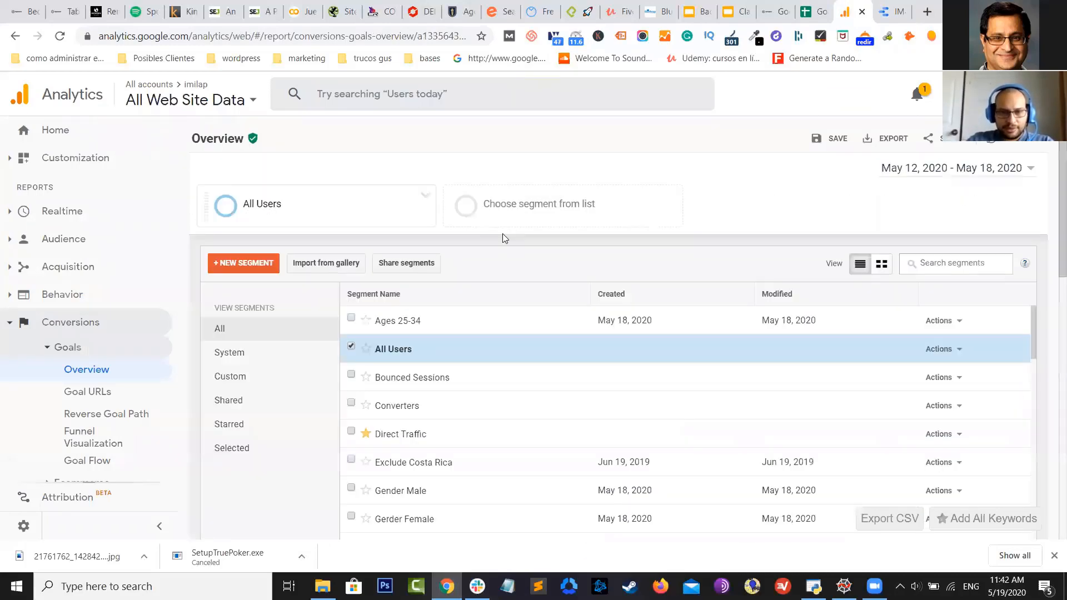
{"action": "left_click", "coordinate": [448, 324]}
{"action": "scroll", "coordinate": [281, 241], "scroll_direction": "down", "scroll_amount": 2}
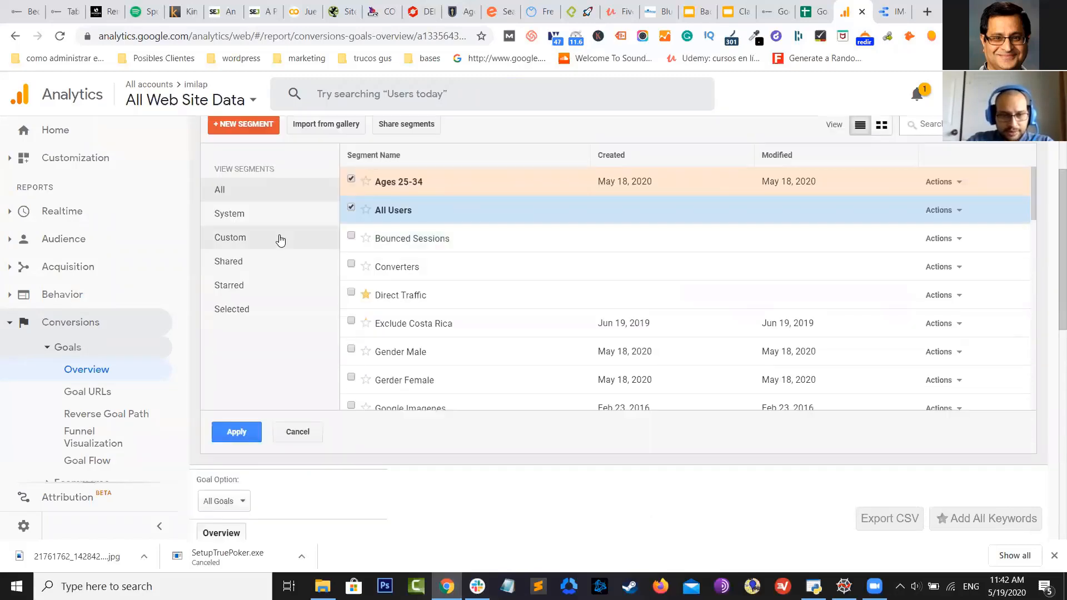
{"action": "left_click", "coordinate": [236, 432]}
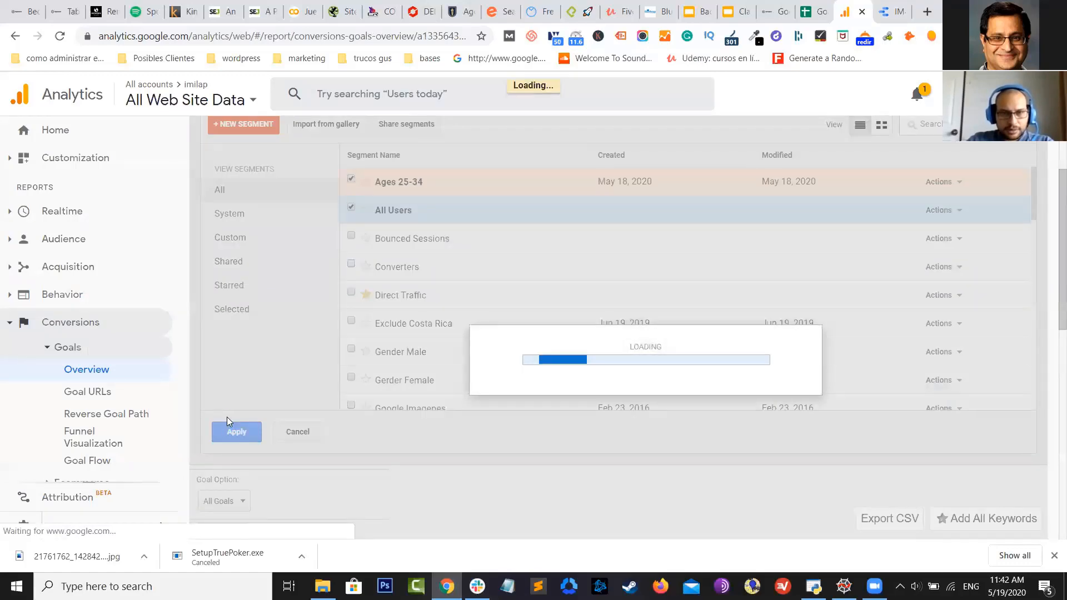
Add Gender Male as a third segment and compare the 121, 16 and 31 completions
{"action": "scroll", "coordinate": [367, 272], "scroll_direction": "down", "scroll_amount": 3}
{"action": "scroll", "coordinate": [367, 272], "scroll_direction": "up", "scroll_amount": 5}
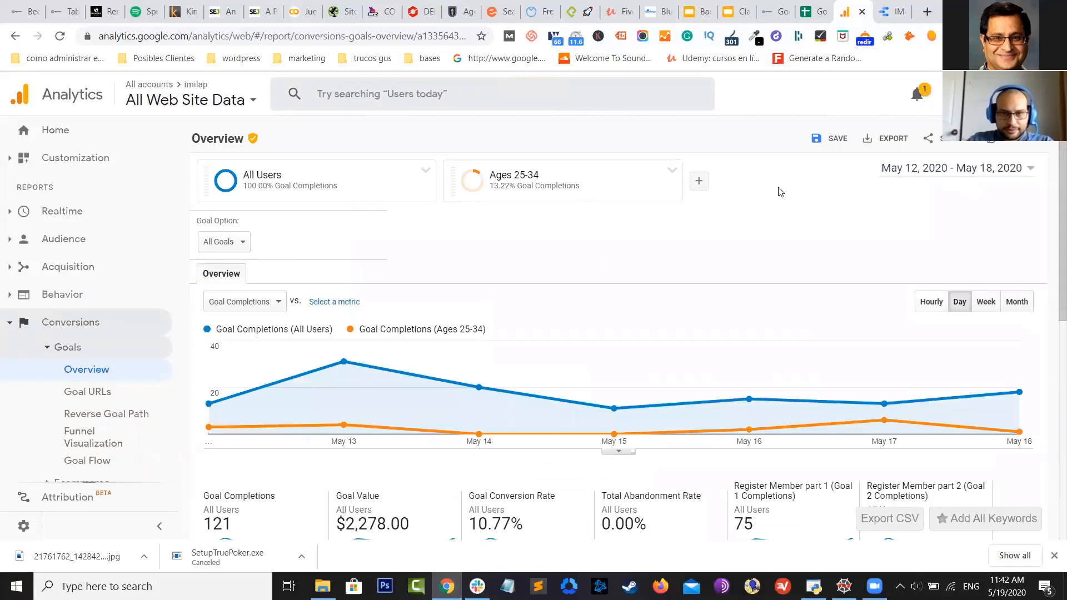
{"action": "left_click", "coordinate": [699, 180]}
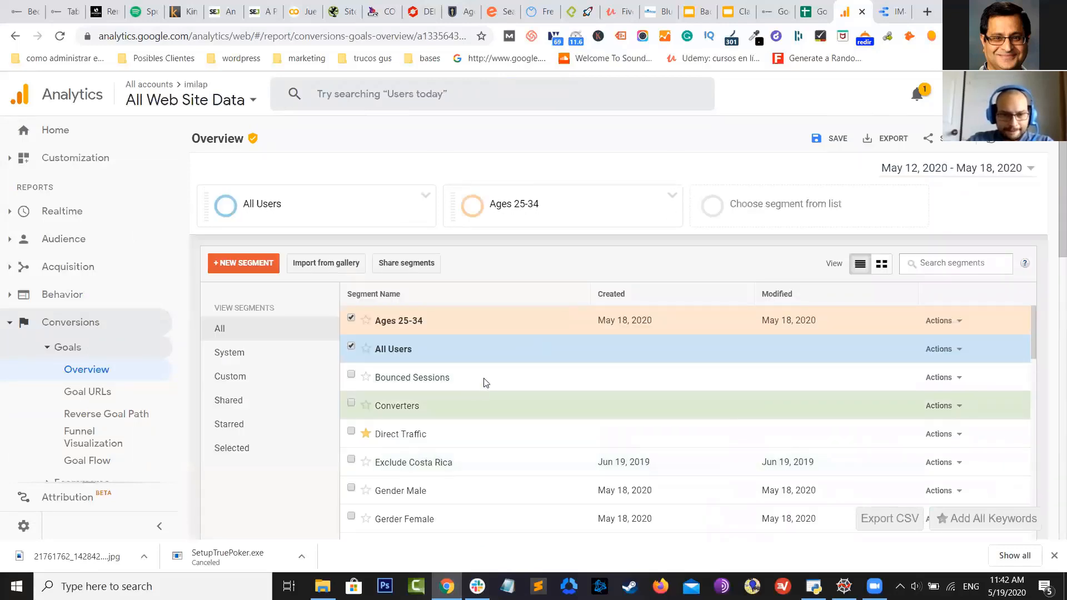
{"action": "left_click", "coordinate": [460, 491]}
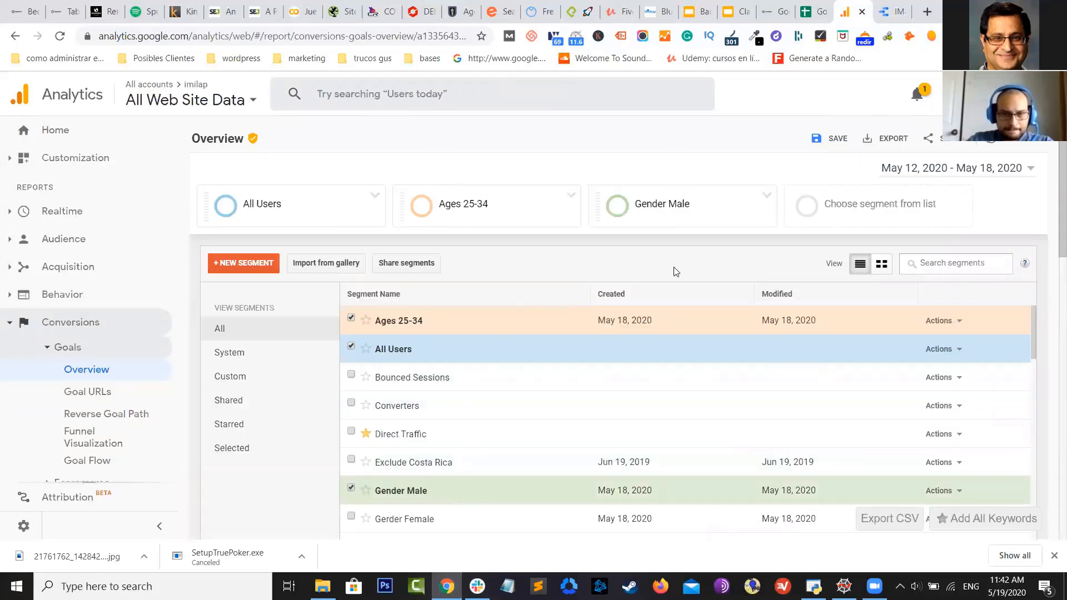
{"action": "scroll", "coordinate": [727, 260], "scroll_direction": "up", "scroll_amount": 2}
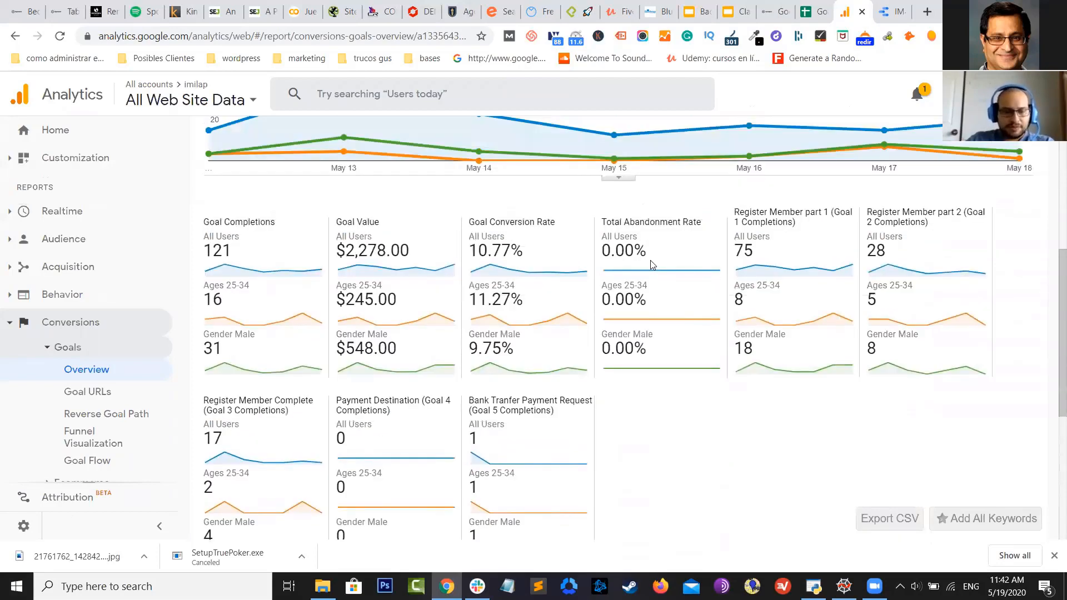
{"action": "scroll", "coordinate": [652, 264], "scroll_direction": "up", "scroll_amount": 3}
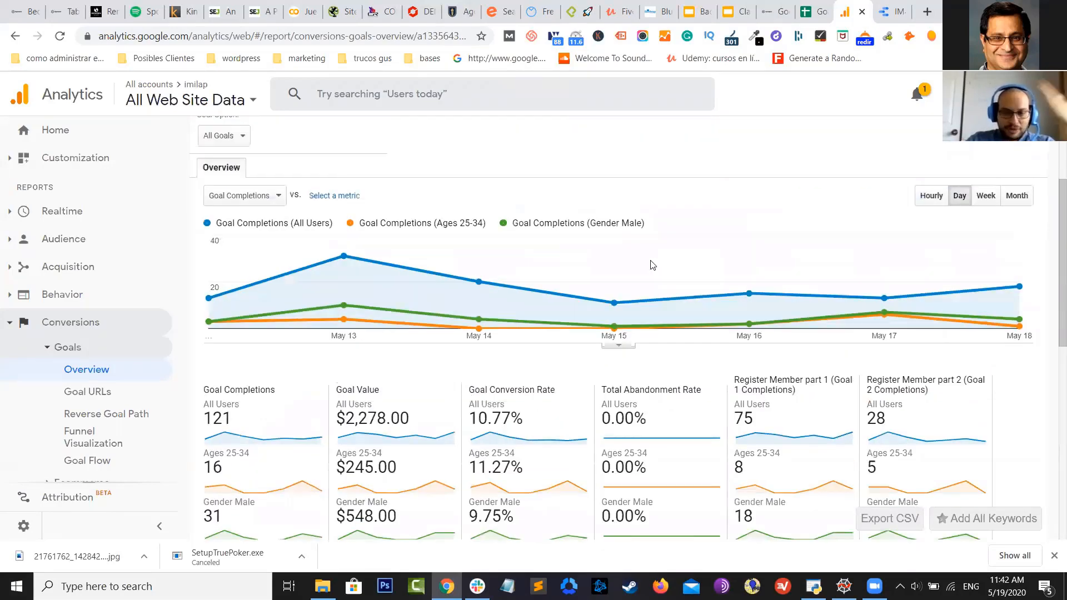
{"action": "scroll", "coordinate": [651, 264], "scroll_direction": "down", "scroll_amount": 1}
{"action": "scroll", "coordinate": [650, 265], "scroll_direction": "down", "scroll_amount": 1}
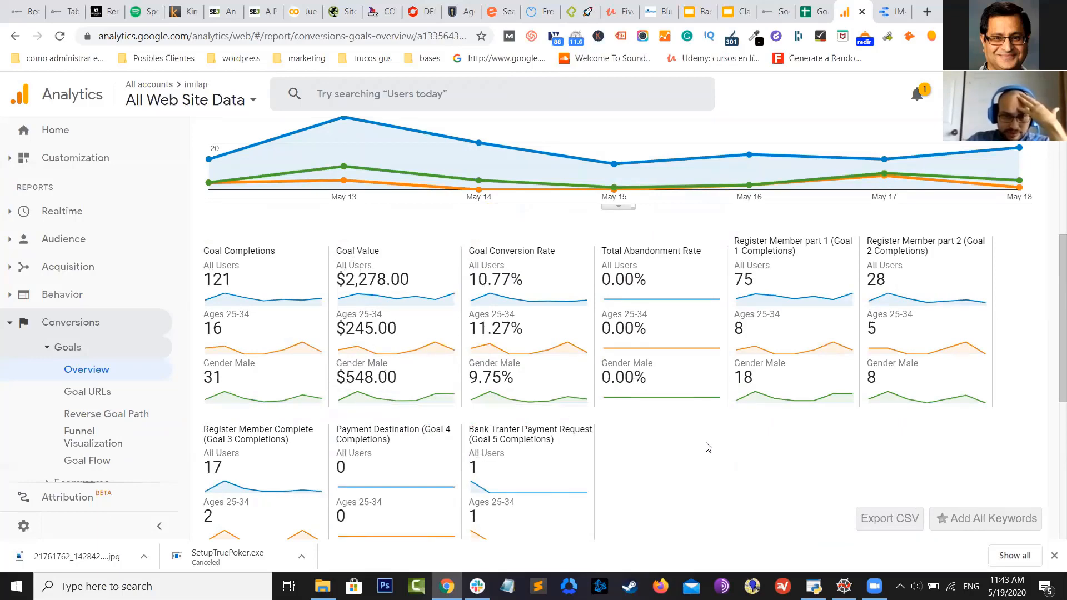
{"action": "scroll", "coordinate": [433, 377], "scroll_direction": "up", "scroll_amount": 4}
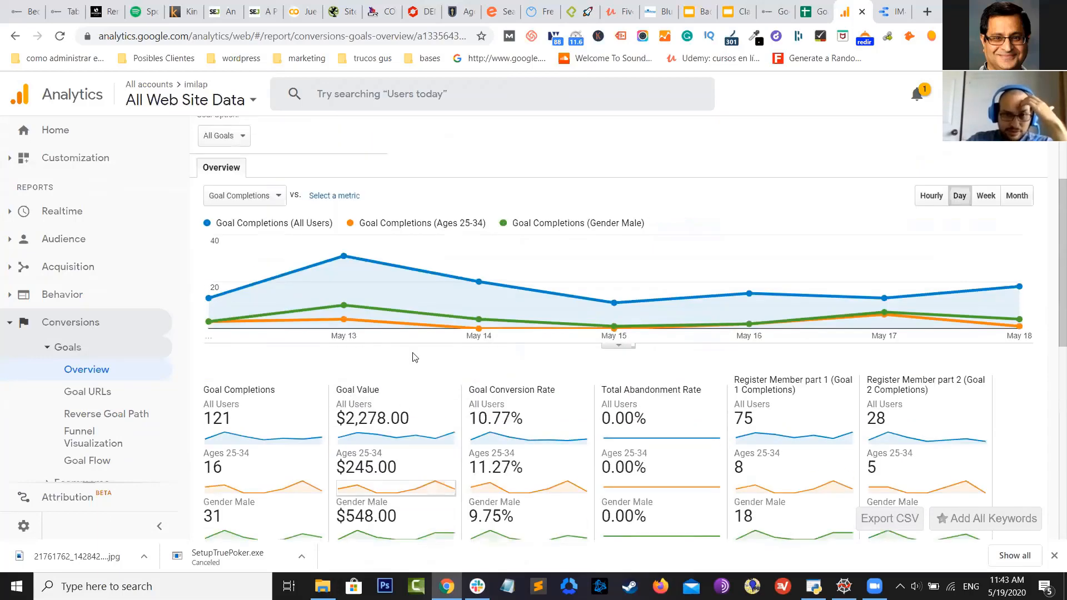
{"action": "scroll", "coordinate": [428, 210], "scroll_direction": "down", "scroll_amount": 4}
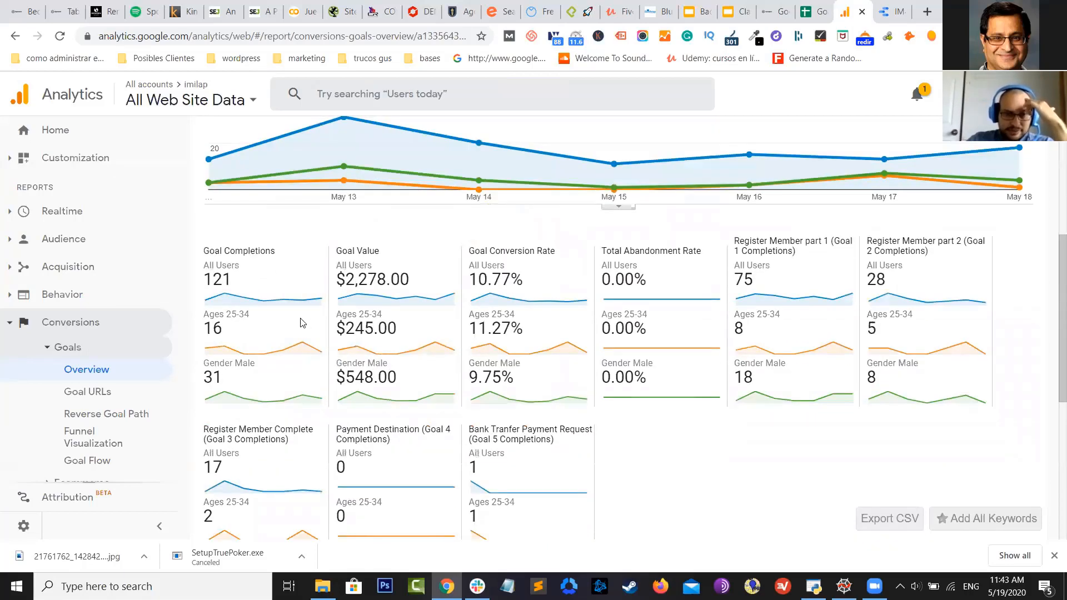
{"action": "scroll", "coordinate": [278, 300], "scroll_direction": "down", "scroll_amount": 1}
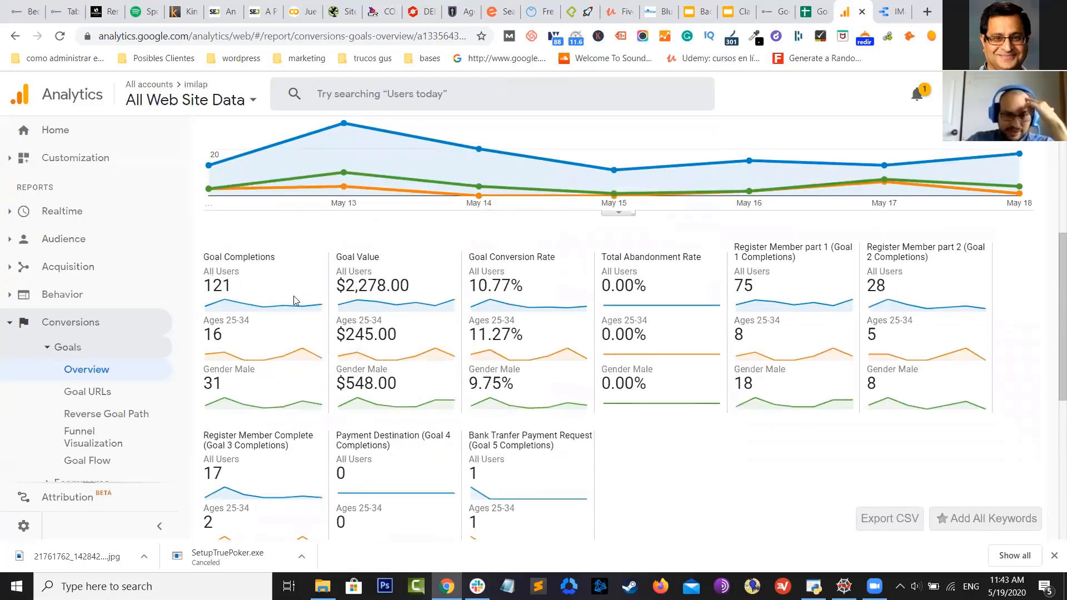
{"action": "scroll", "coordinate": [278, 287], "scroll_direction": "up", "scroll_amount": 5}
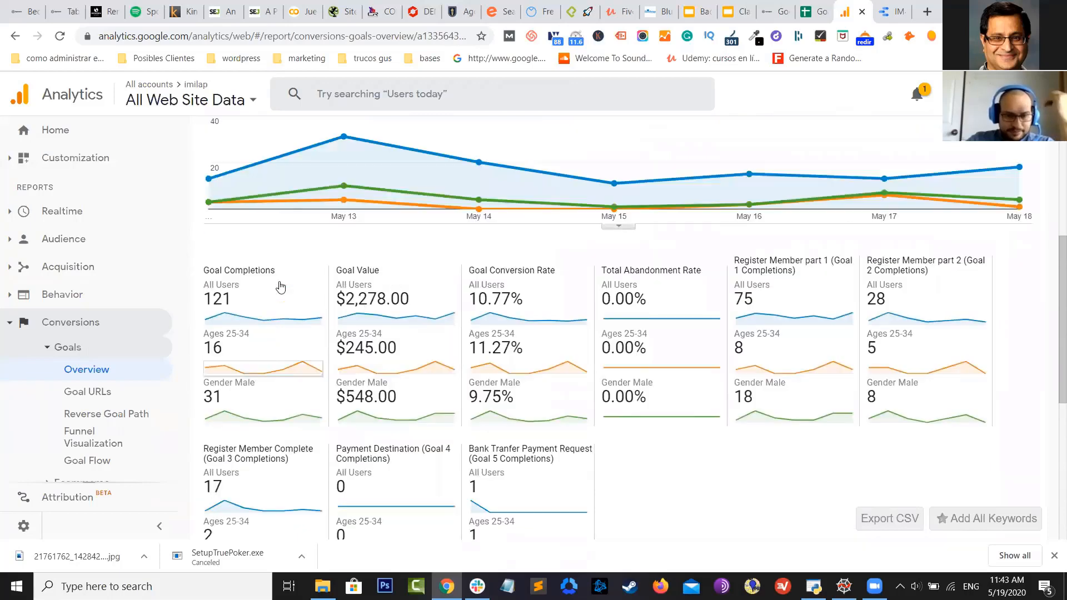
Remove All Users, leaving Ages 25-34 (16) versus Gender Male (31) completions
{"action": "left_click", "coordinate": [425, 170]}
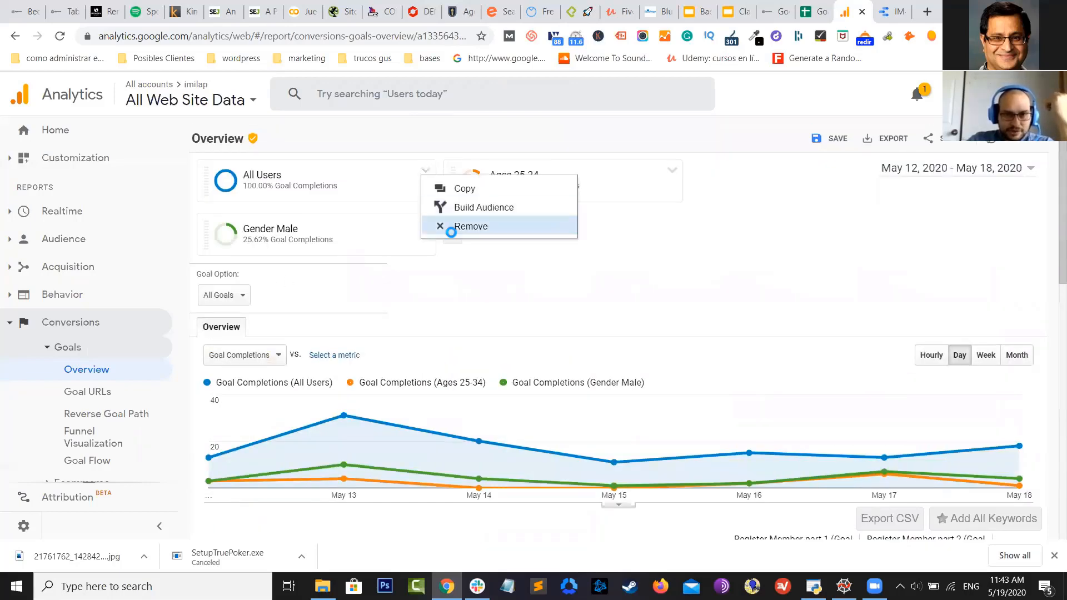
{"action": "left_click", "coordinate": [451, 227]}
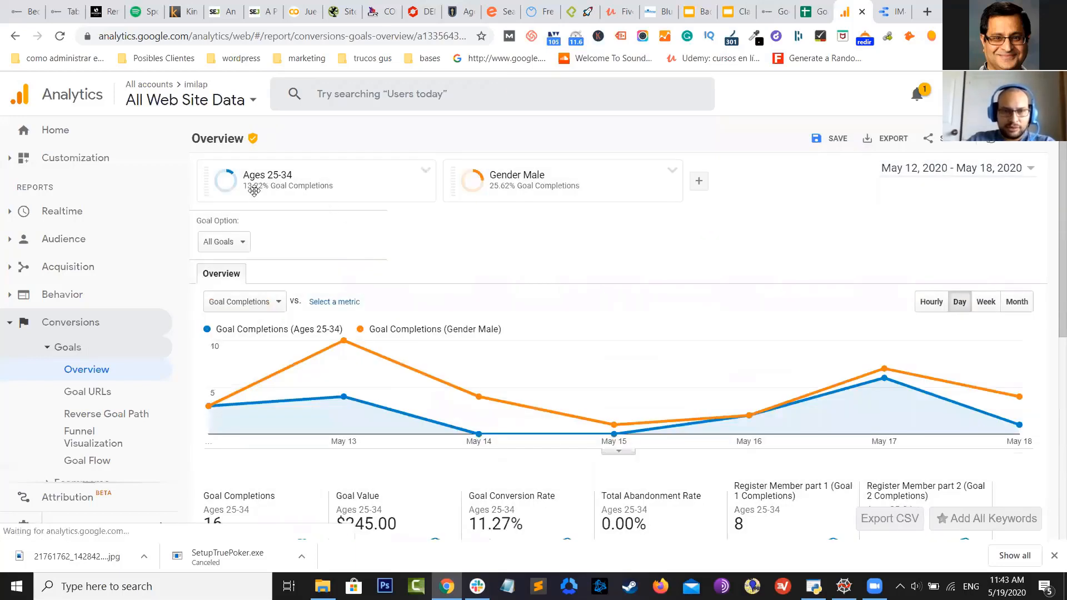
{"action": "mouse_move", "coordinate": [253, 190]}
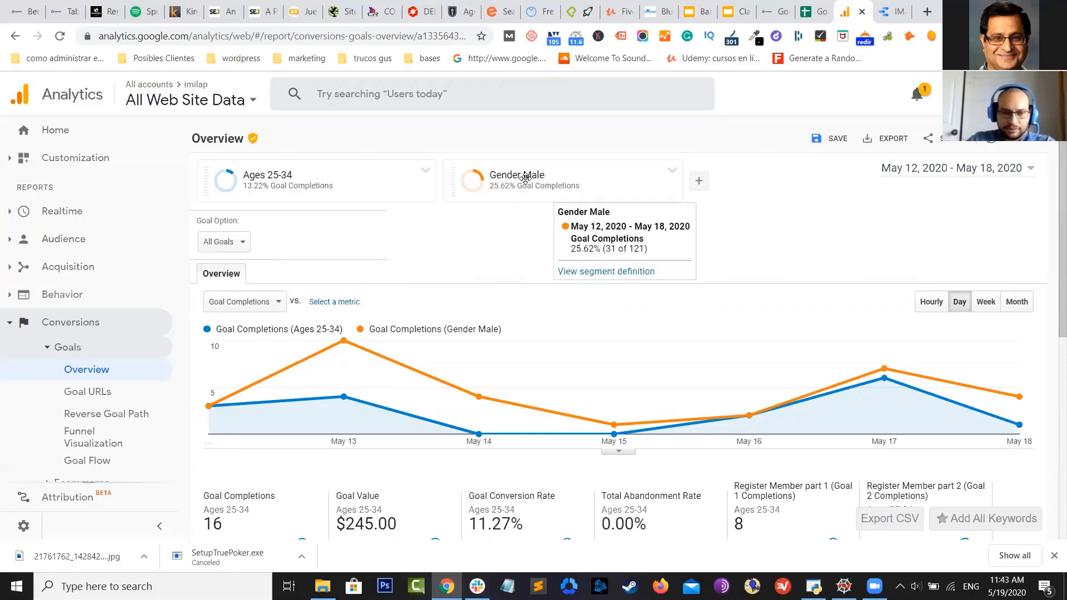
{"action": "scroll", "coordinate": [525, 181], "scroll_direction": "down", "scroll_amount": 3}
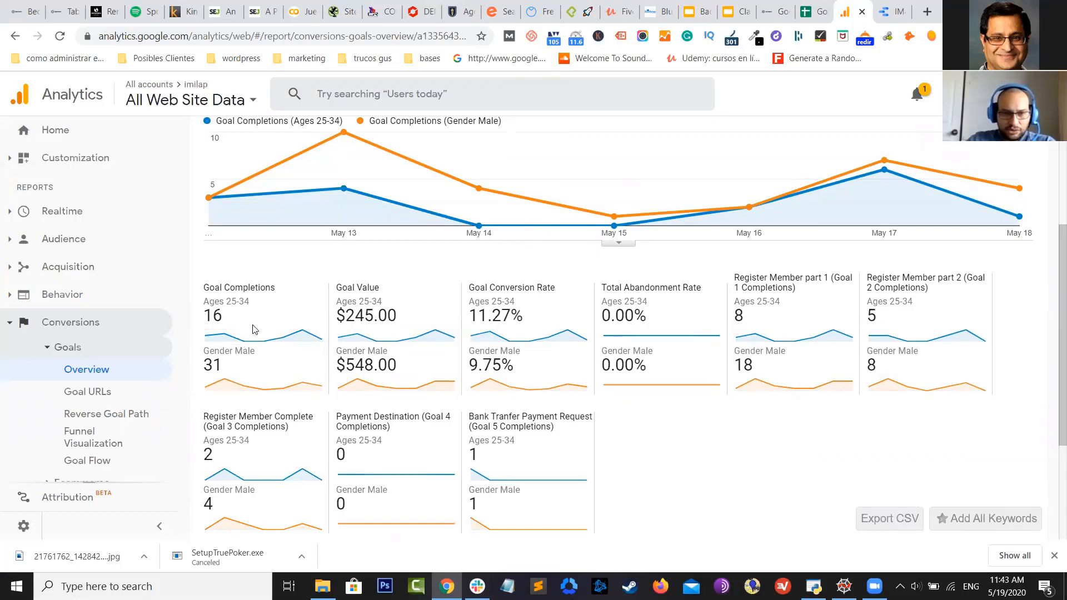
{"action": "scroll", "coordinate": [279, 329], "scroll_direction": "down", "scroll_amount": 1}
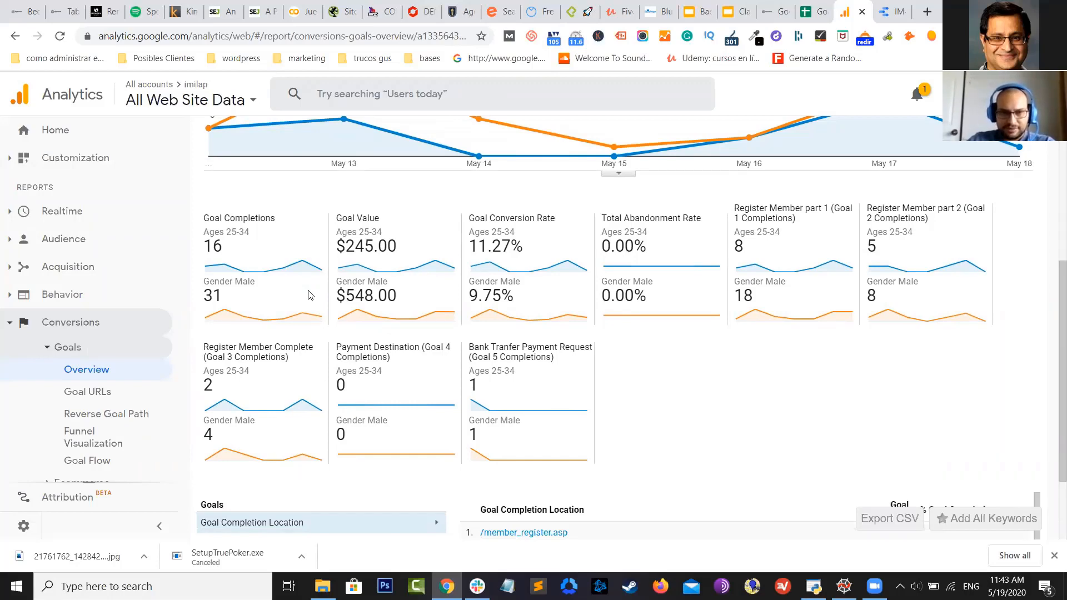
{"action": "scroll", "coordinate": [310, 296], "scroll_direction": "up", "scroll_amount": 1}
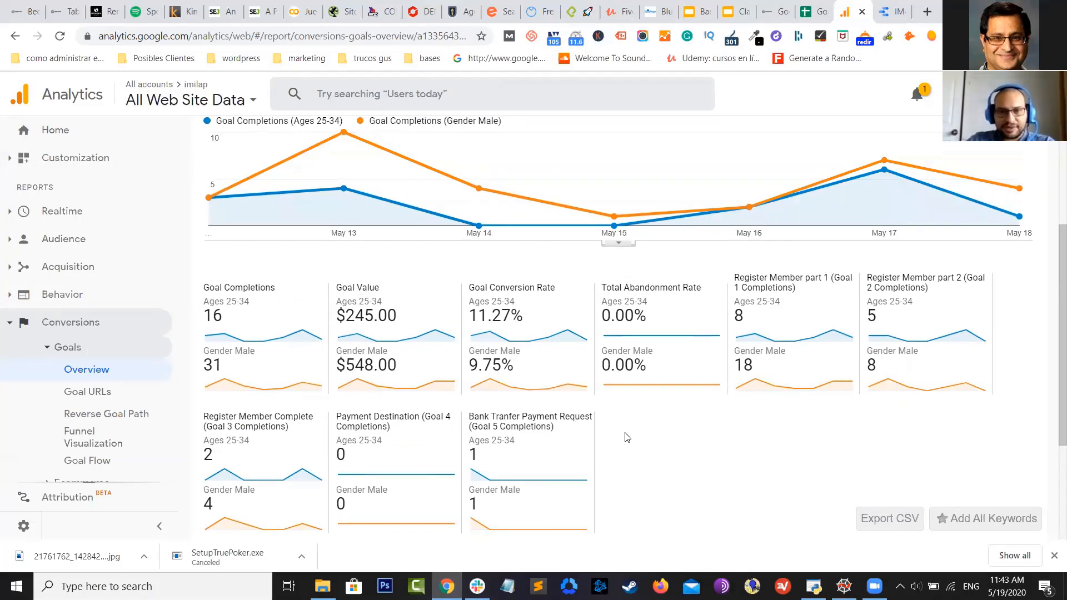
{"action": "scroll", "coordinate": [344, 348], "scroll_direction": "up", "scroll_amount": 1}
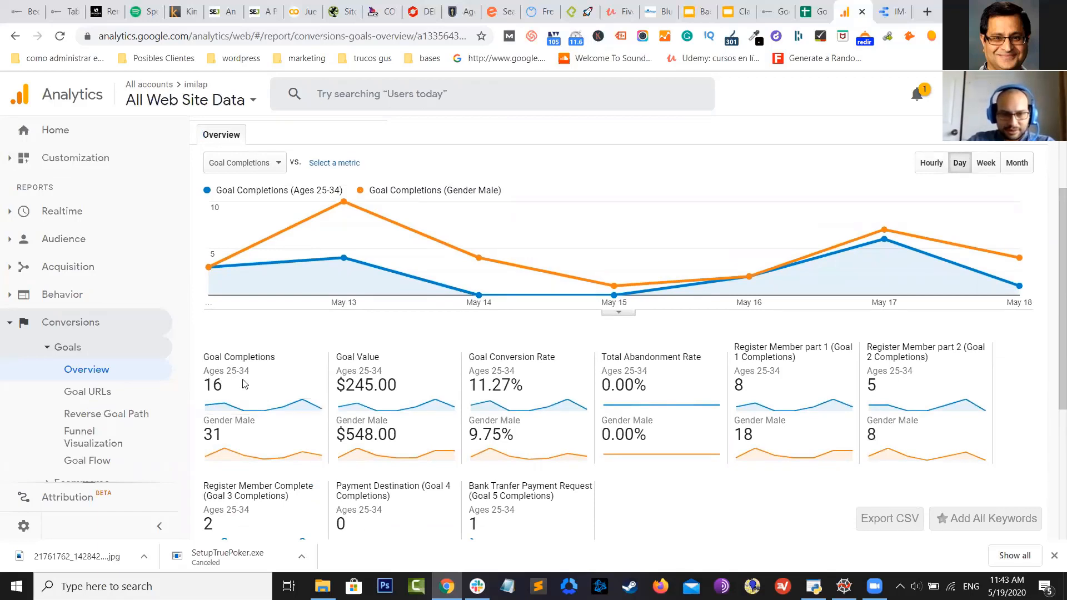
{"action": "scroll", "coordinate": [242, 374], "scroll_direction": "down", "scroll_amount": 1}
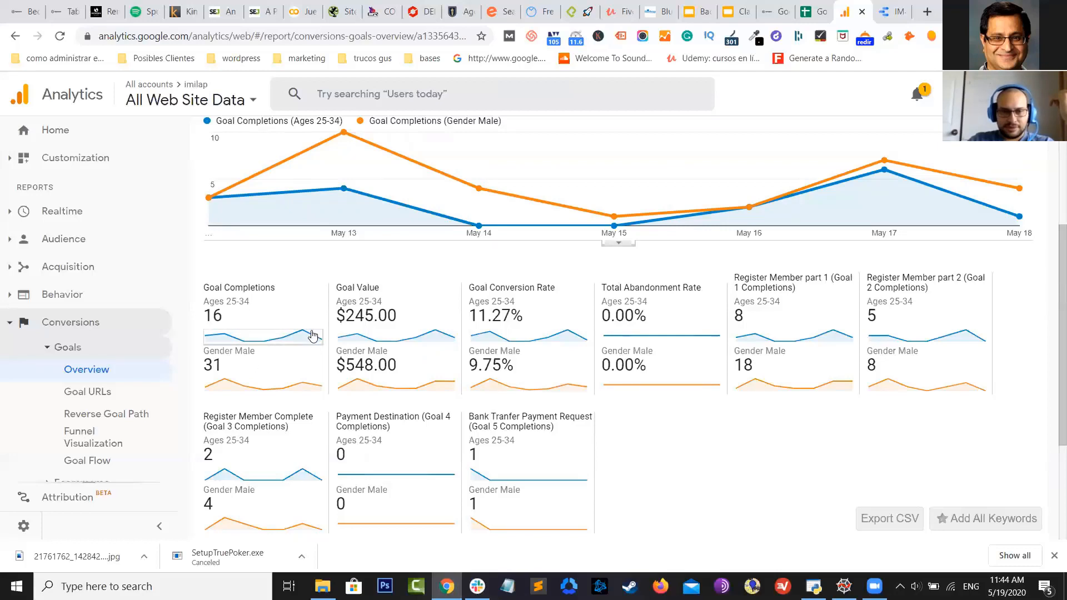
{"action": "scroll", "coordinate": [311, 369], "scroll_direction": "up", "scroll_amount": 3}
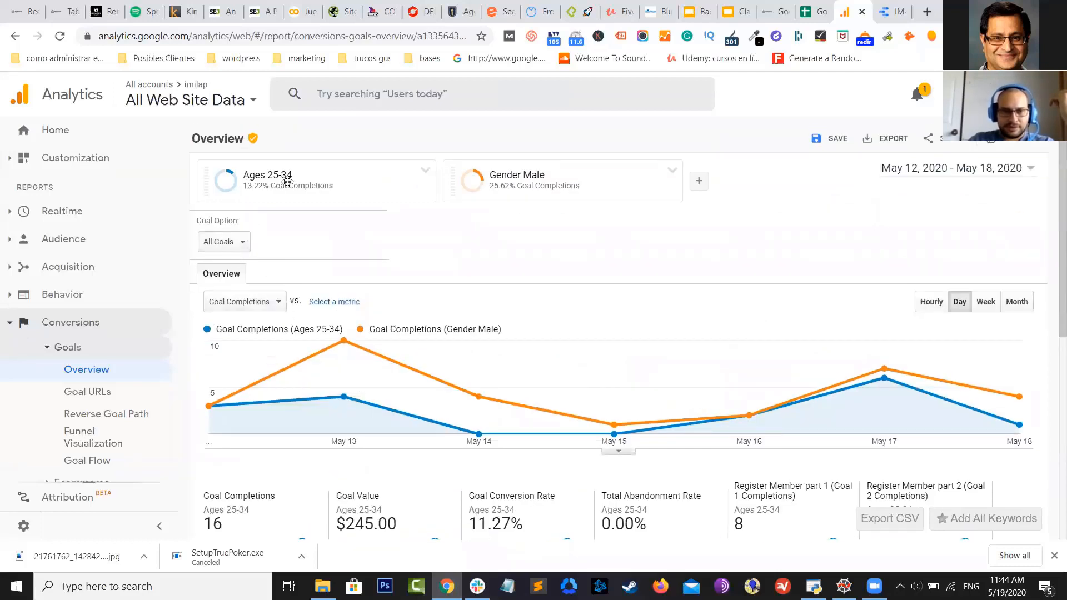
Edit the Ages 25-34 segment to also require Gender: Male and save it
{"action": "left_click", "coordinate": [425, 171]}
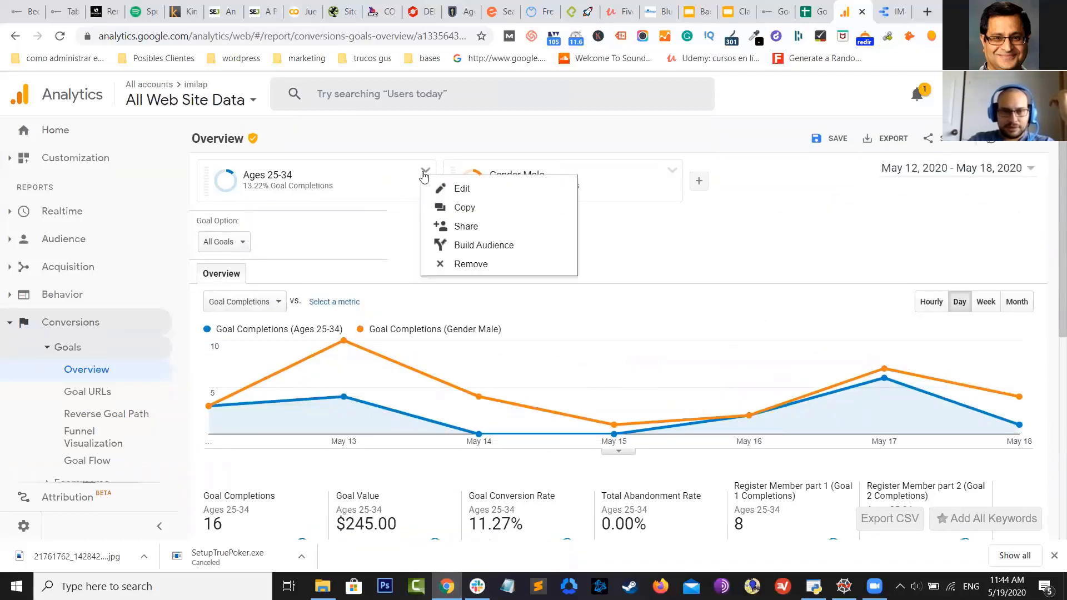
{"action": "left_click", "coordinate": [489, 188]}
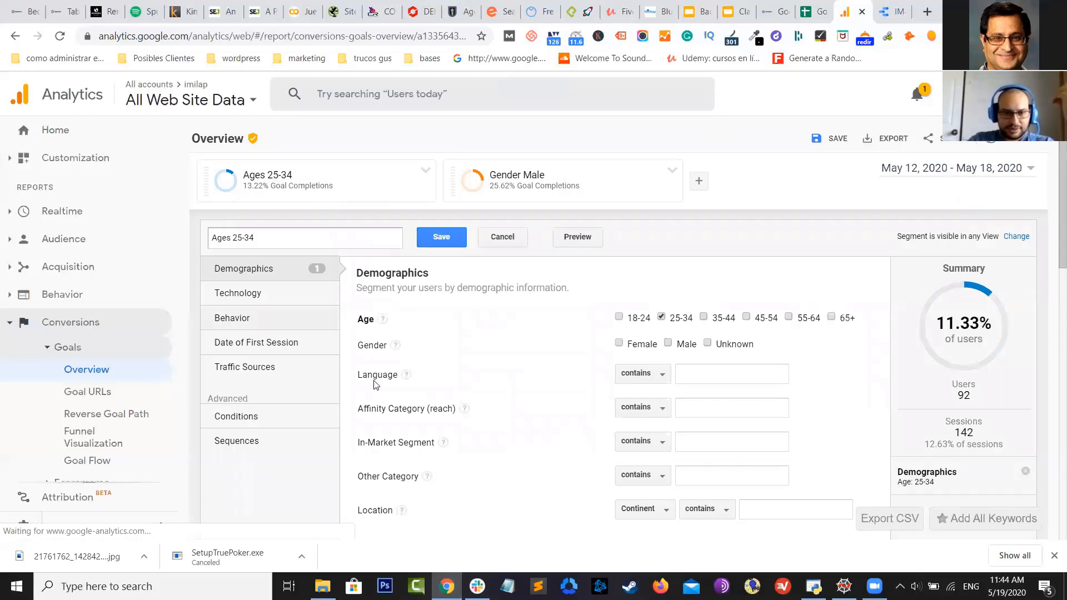
{"action": "left_click", "coordinate": [669, 343]}
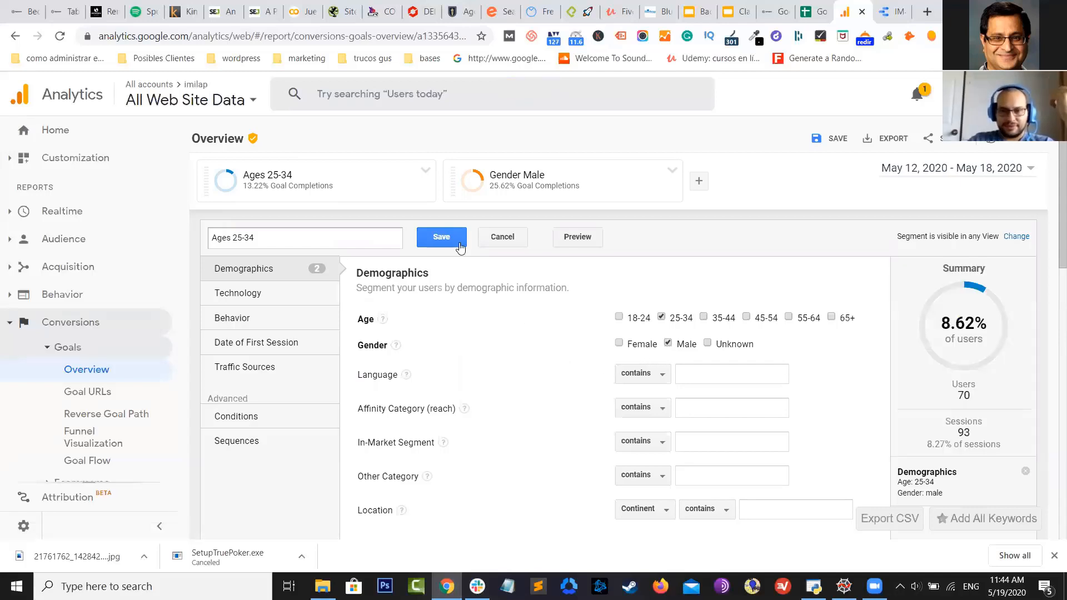
{"action": "scroll", "coordinate": [456, 244], "scroll_direction": "down", "scroll_amount": 1}
{"action": "scroll", "coordinate": [444, 241], "scroll_direction": "up", "scroll_amount": 1}
{"action": "left_click", "coordinate": [442, 238]}
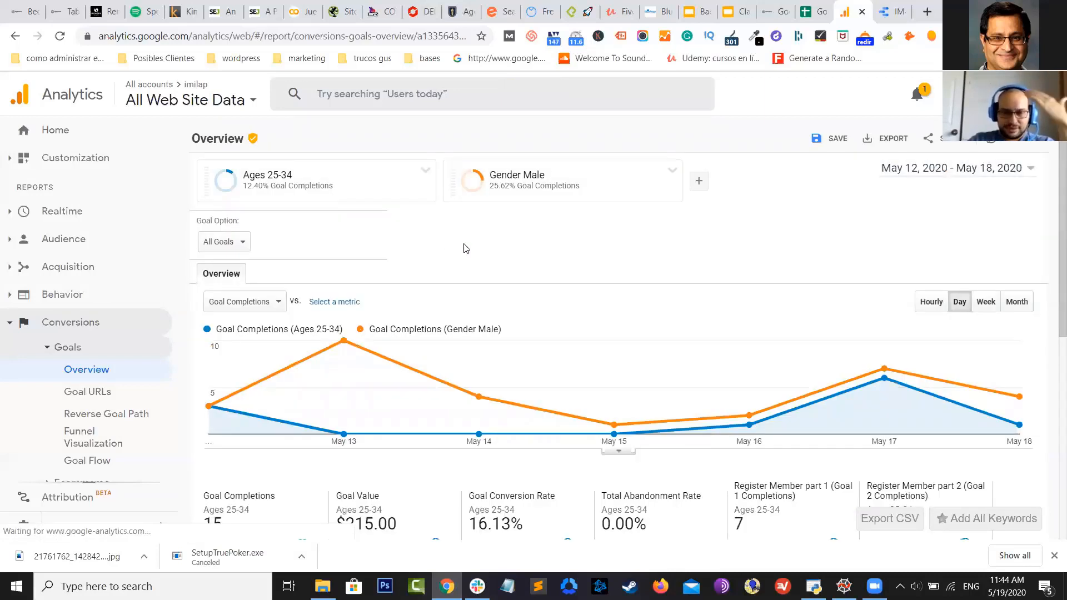
{"action": "scroll", "coordinate": [460, 254], "scroll_direction": "down", "scroll_amount": 5}
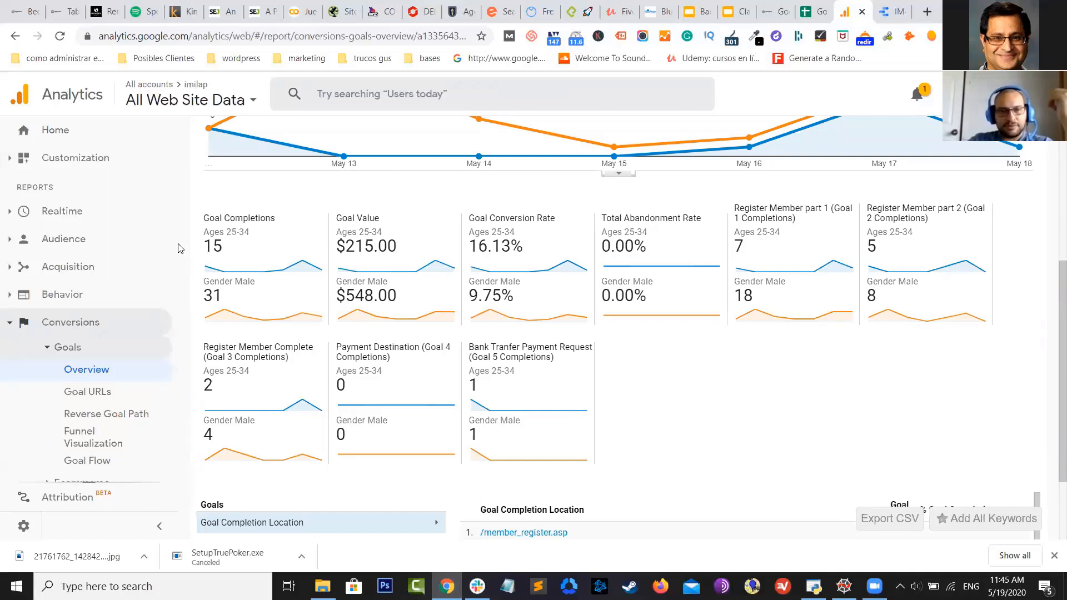
{"action": "scroll", "coordinate": [431, 254], "scroll_direction": "up", "scroll_amount": 5}
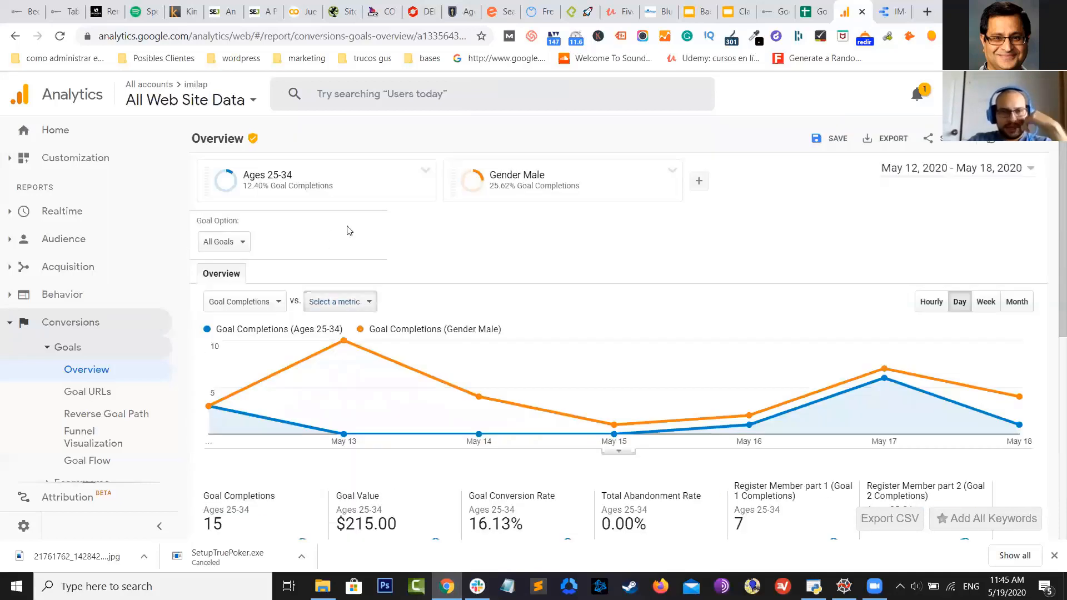
Rename the age segment to 'Ages 25-34 and only males' and save it
{"action": "left_click", "coordinate": [426, 171]}
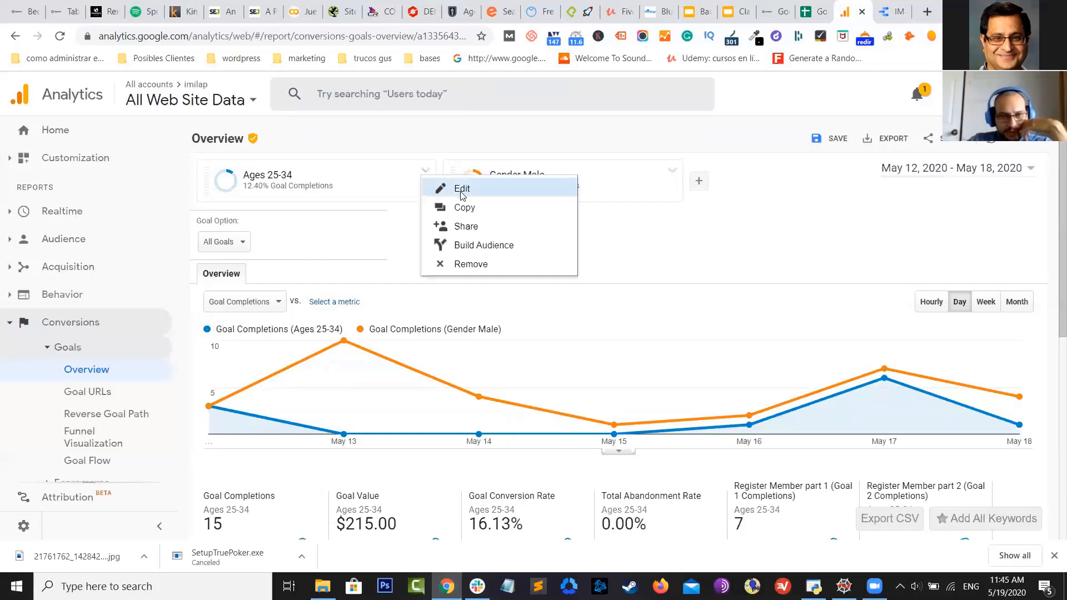
{"action": "left_click", "coordinate": [487, 191]}
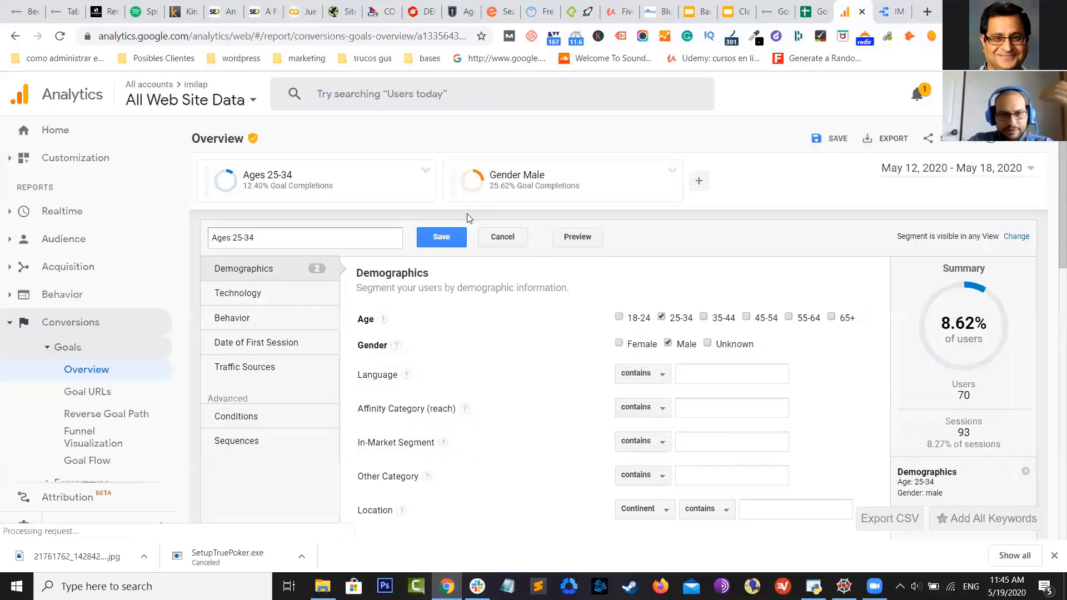
{"action": "left_click", "coordinate": [300, 236]}
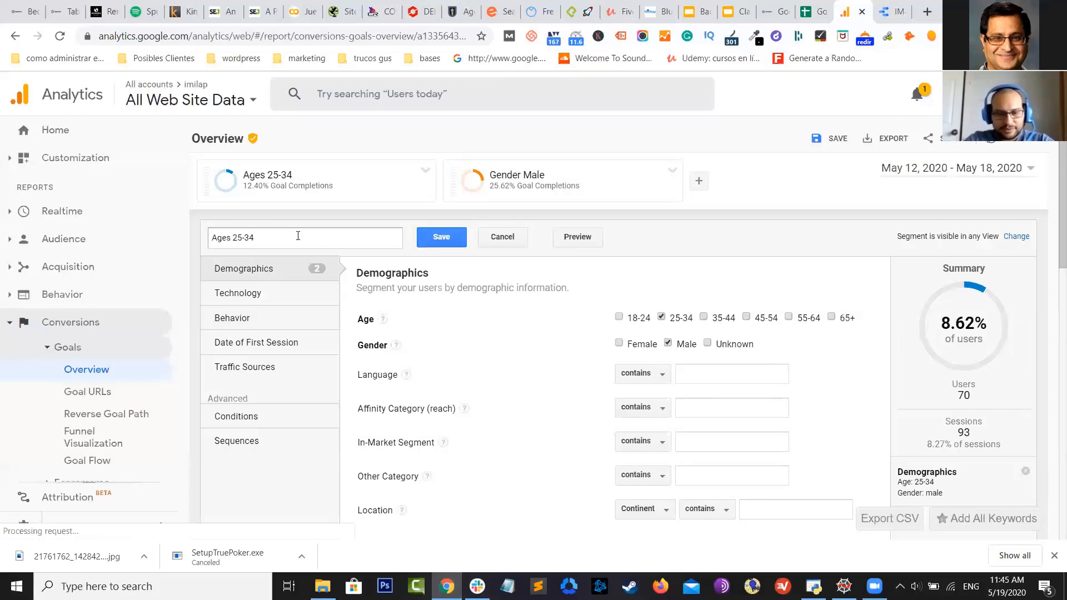
{"action": "type", "text": "and only"}
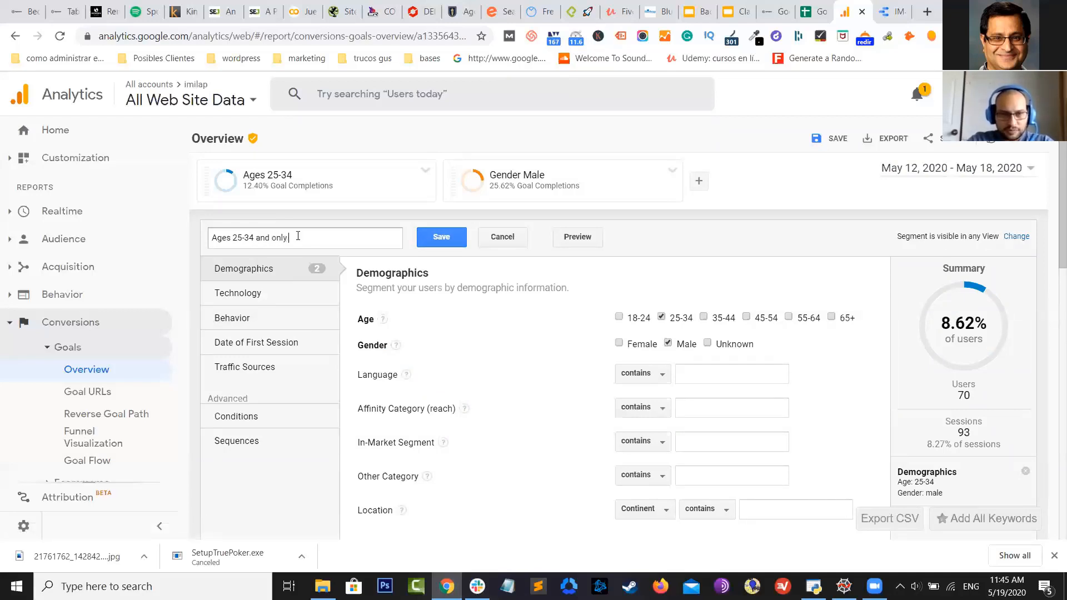
{"action": "type", "text": " males"}
{"action": "left_click", "coordinate": [423, 237]}
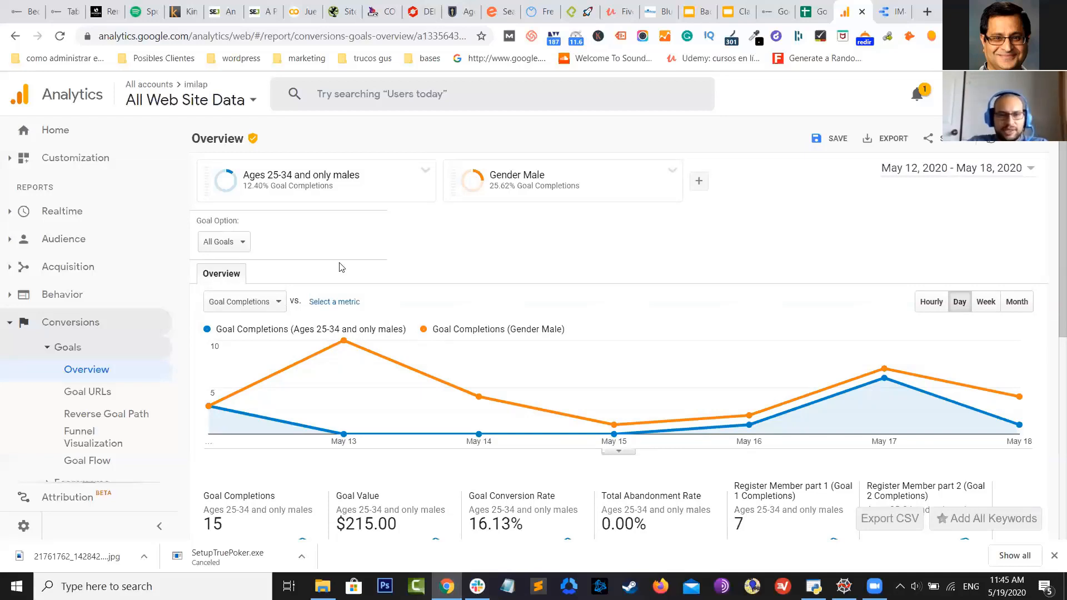
{"action": "mouse_move", "coordinate": [260, 184]}
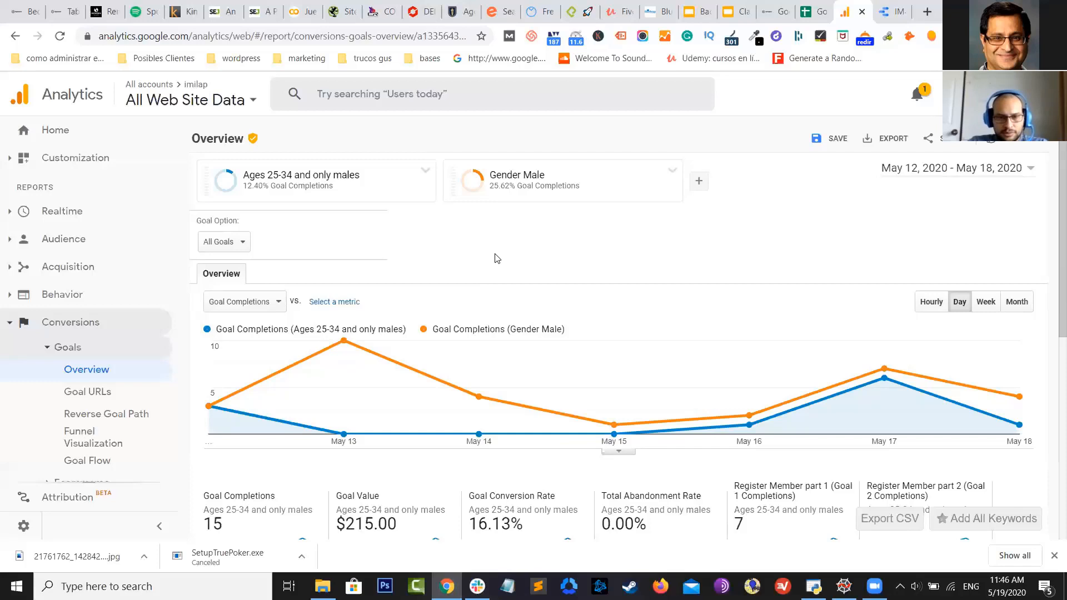
{"action": "scroll", "coordinate": [497, 258], "scroll_direction": "down", "scroll_amount": 2}
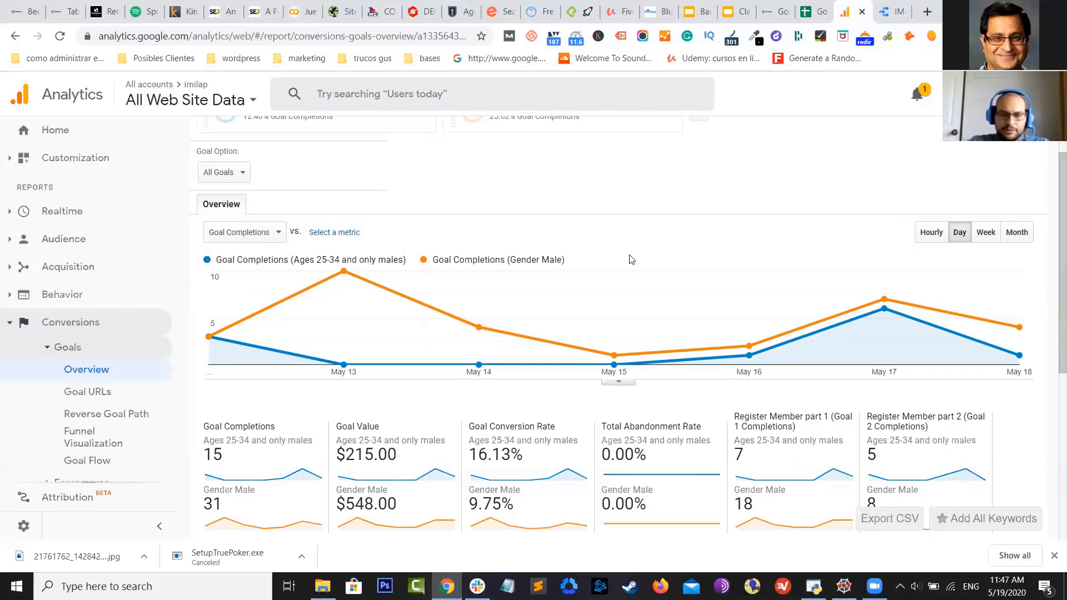
{"action": "scroll", "coordinate": [631, 259], "scroll_direction": "down", "scroll_amount": 1}
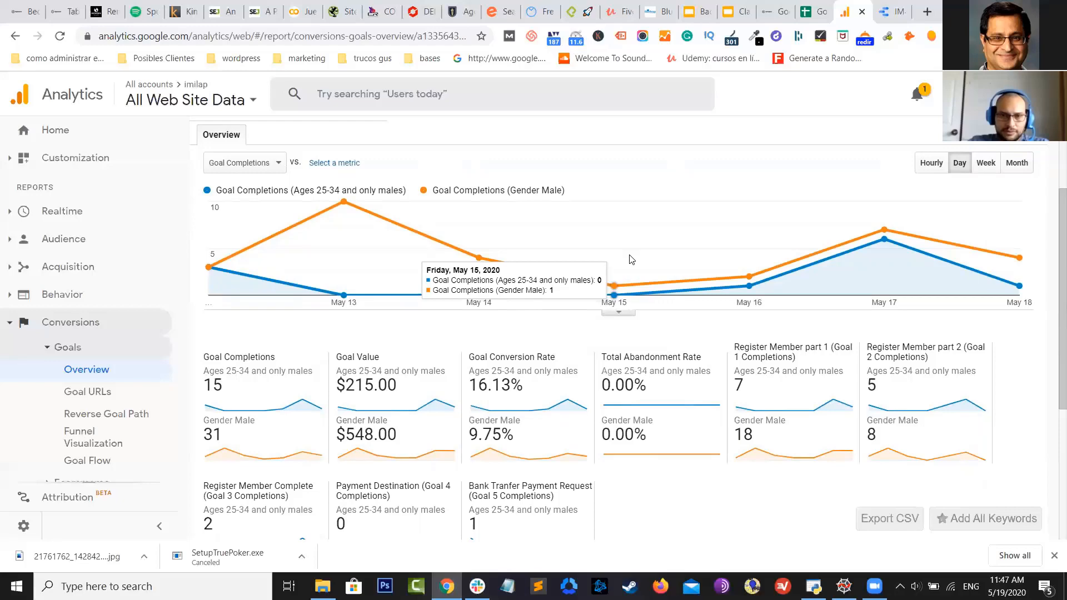
Go to Page 3 of the IMailap.com Data report and review its events table
{"action": "left_click", "coordinate": [897, 7]}
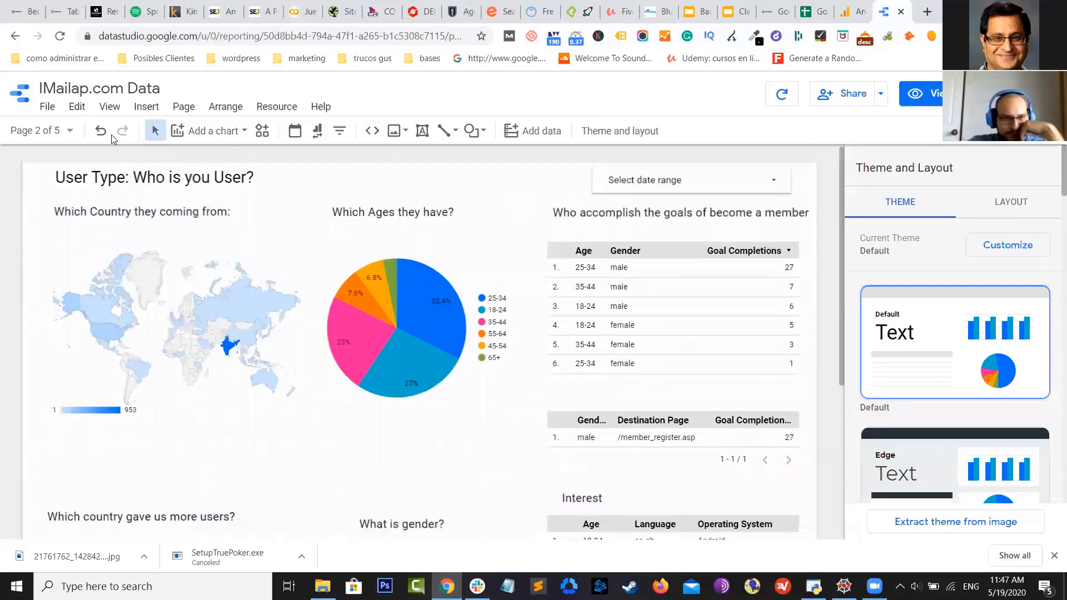
{"action": "left_click", "coordinate": [66, 133]}
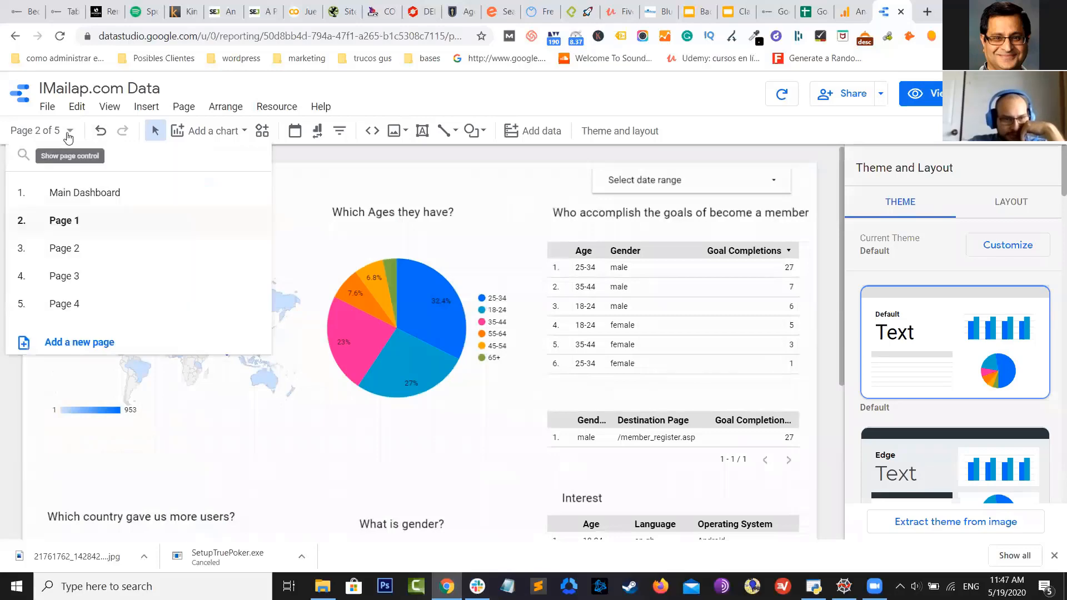
{"action": "left_click", "coordinate": [83, 284]}
{"action": "left_click", "coordinate": [444, 191]}
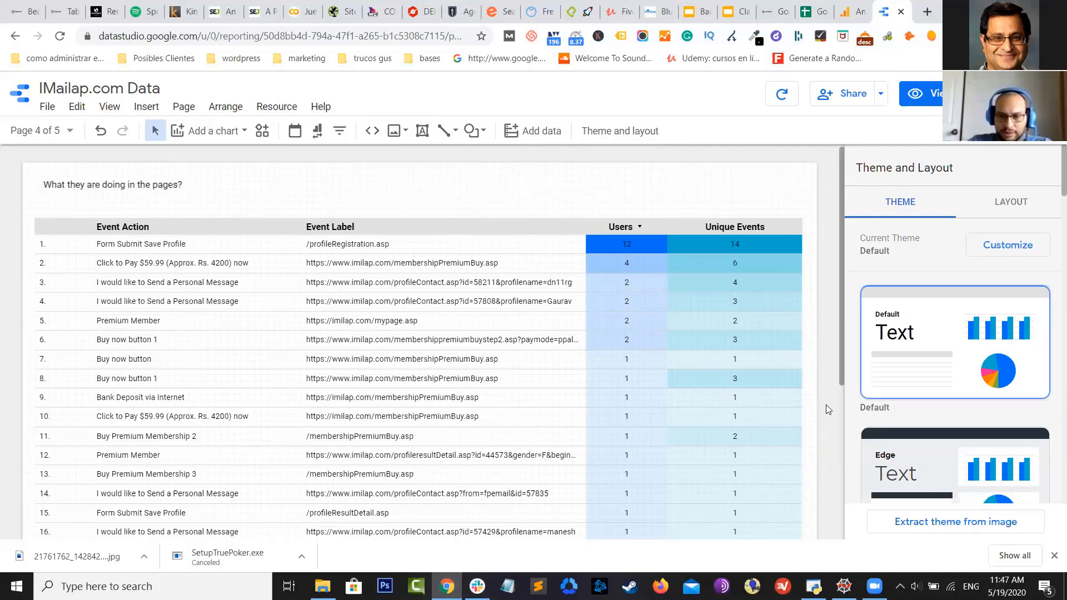
{"action": "scroll", "coordinate": [646, 359], "scroll_direction": "down", "scroll_amount": 1}
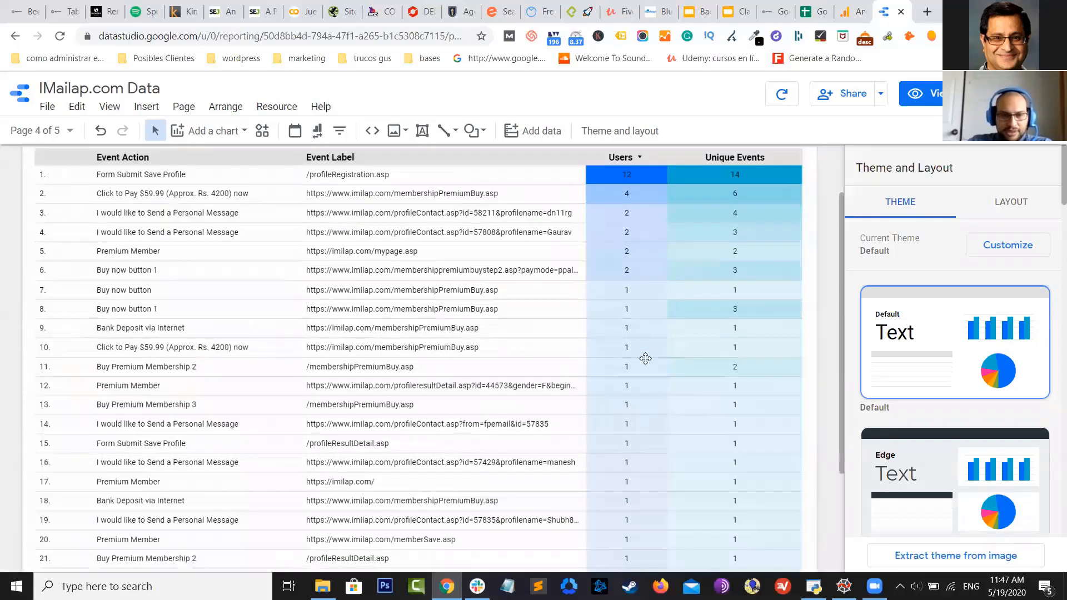
{"action": "scroll", "coordinate": [645, 358], "scroll_direction": "up", "scroll_amount": 1}
{"action": "scroll", "coordinate": [645, 358], "scroll_direction": "down", "scroll_amount": 1}
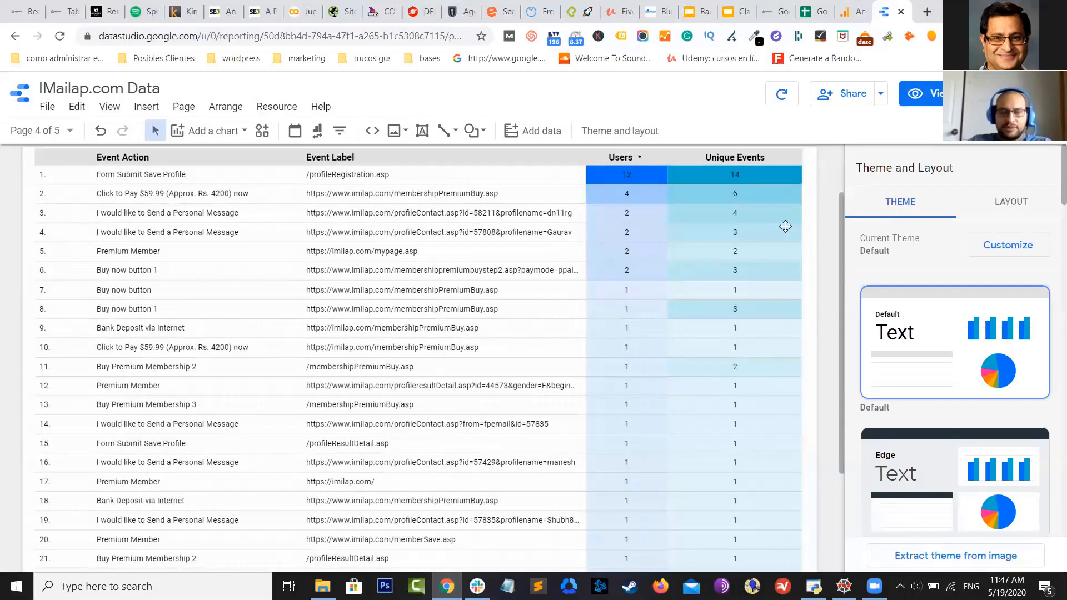
{"action": "scroll", "coordinate": [667, 334], "scroll_direction": "up", "scroll_amount": 1}
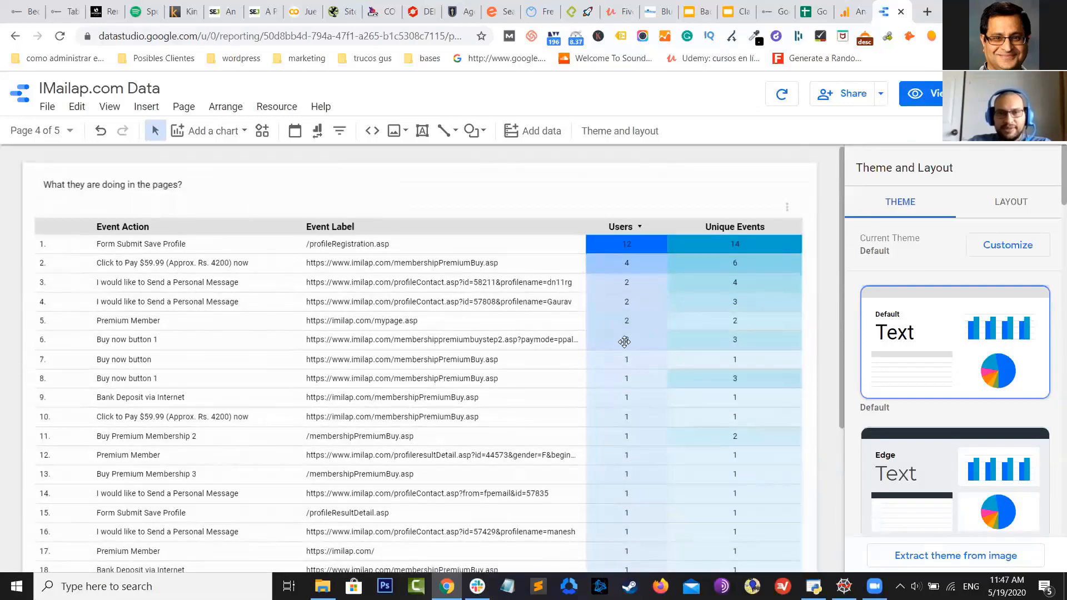
{"action": "scroll", "coordinate": [528, 328], "scroll_direction": "down", "scroll_amount": 1}
{"action": "scroll", "coordinate": [354, 294], "scroll_direction": "up", "scroll_amount": 1}
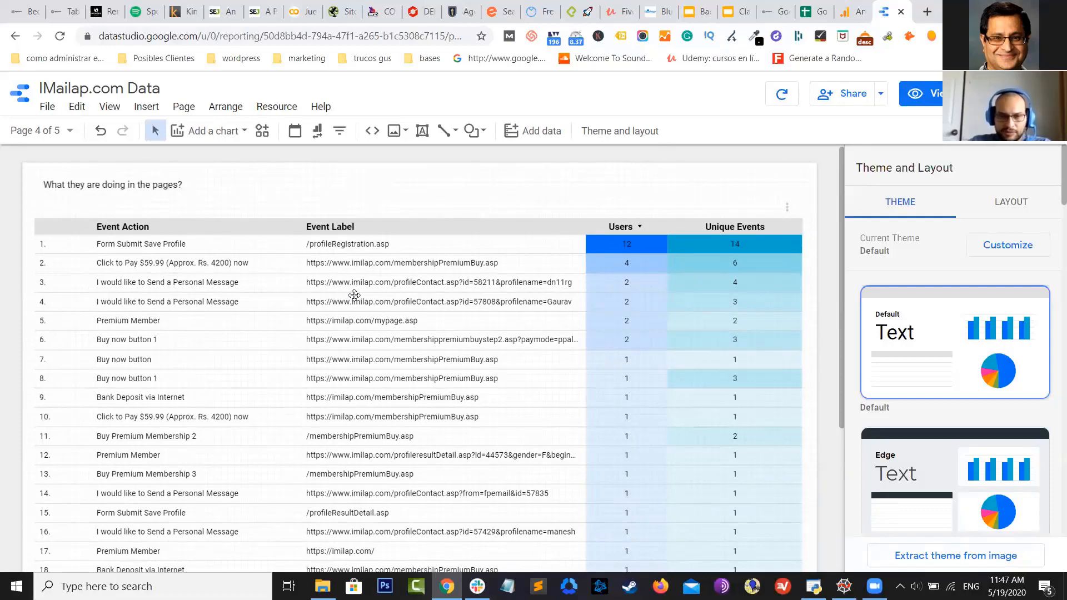
{"action": "scroll", "coordinate": [355, 295], "scroll_direction": "down", "scroll_amount": 1}
{"action": "scroll", "coordinate": [354, 295], "scroll_direction": "up", "scroll_amount": 1}
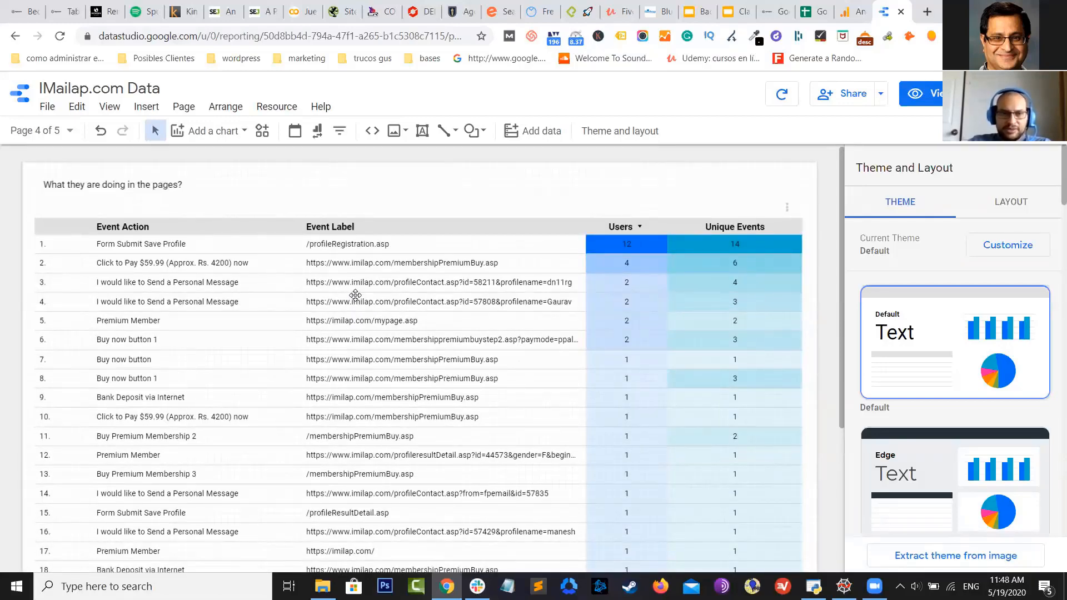
{"action": "scroll", "coordinate": [354, 295], "scroll_direction": "down", "scroll_amount": 1}
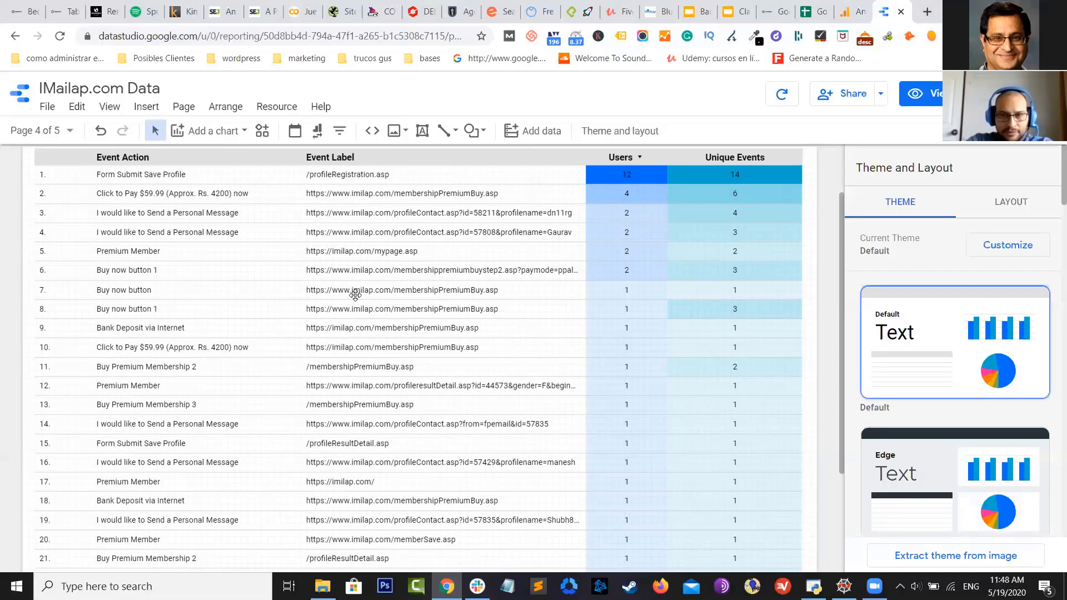
{"action": "scroll", "coordinate": [353, 294], "scroll_direction": "up", "scroll_amount": 2}
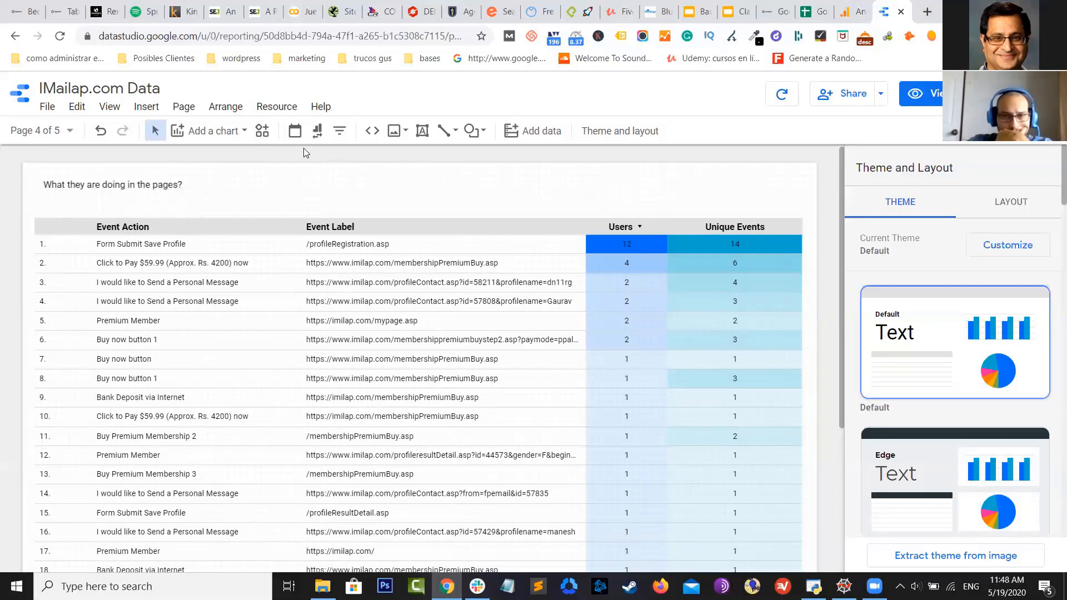
Add a date range control above the events table, defaulting to Last month (April 2020)
{"action": "left_click", "coordinate": [295, 131]}
{"action": "left_click", "coordinate": [586, 169]}
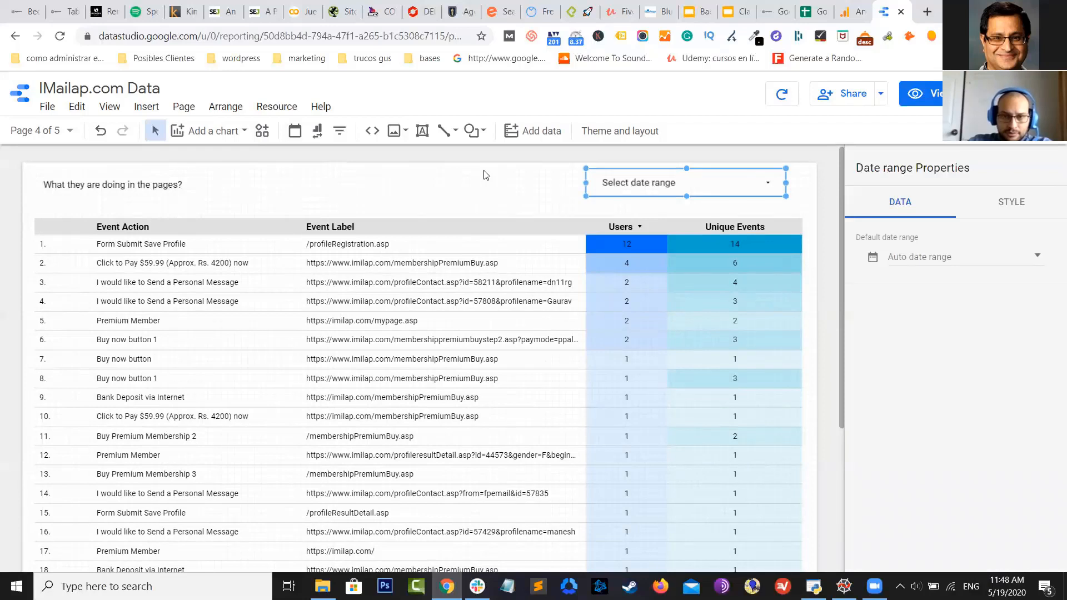
{"action": "left_click", "coordinate": [966, 260]}
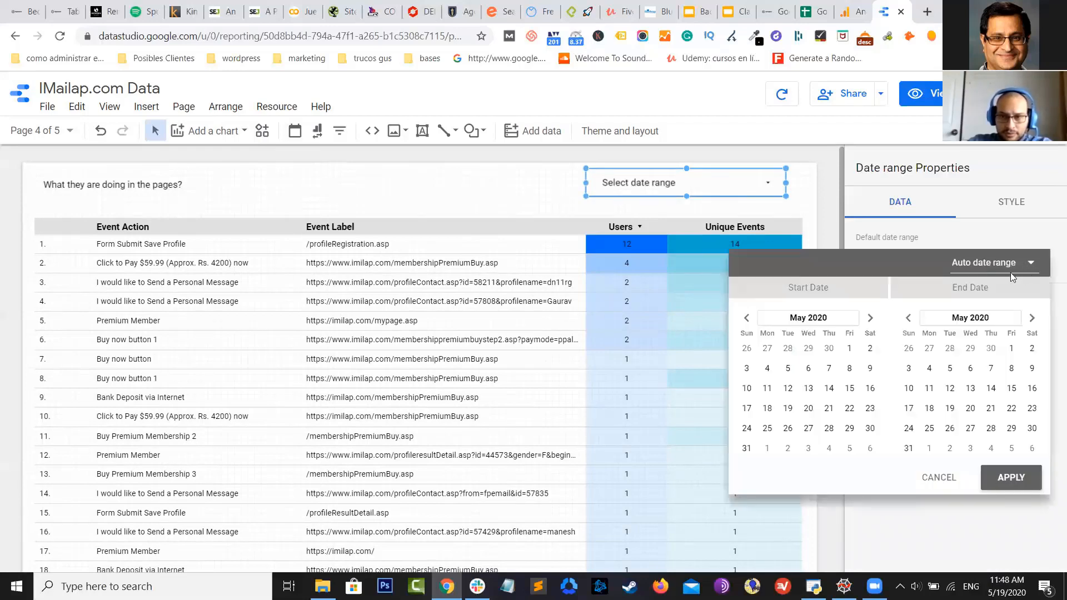
{"action": "left_click", "coordinate": [1011, 270]}
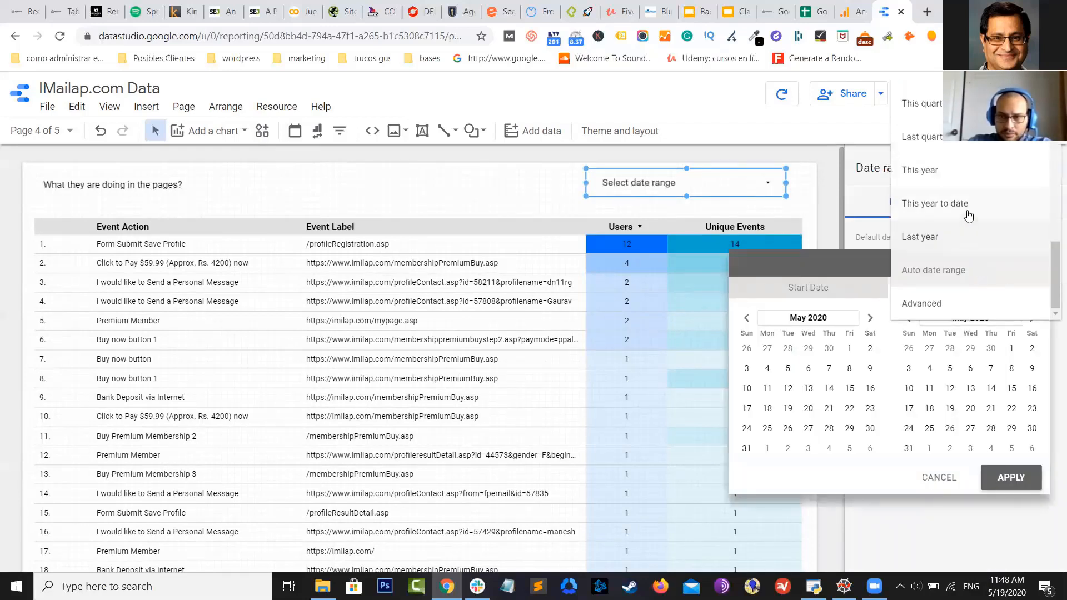
{"action": "scroll", "coordinate": [959, 189], "scroll_direction": "up", "scroll_amount": 1}
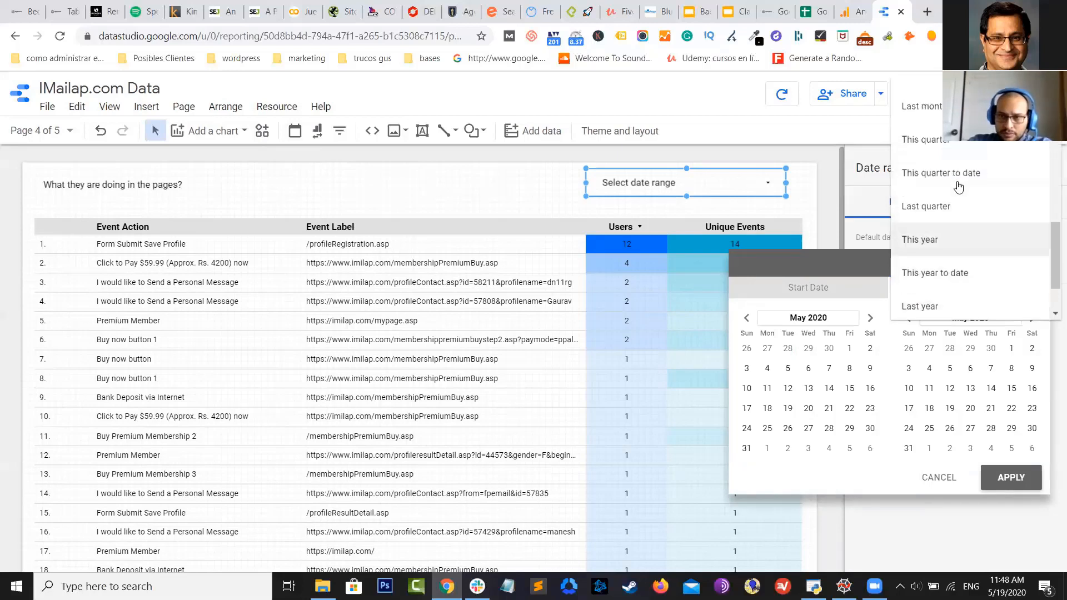
{"action": "scroll", "coordinate": [958, 187], "scroll_direction": "up", "scroll_amount": 3}
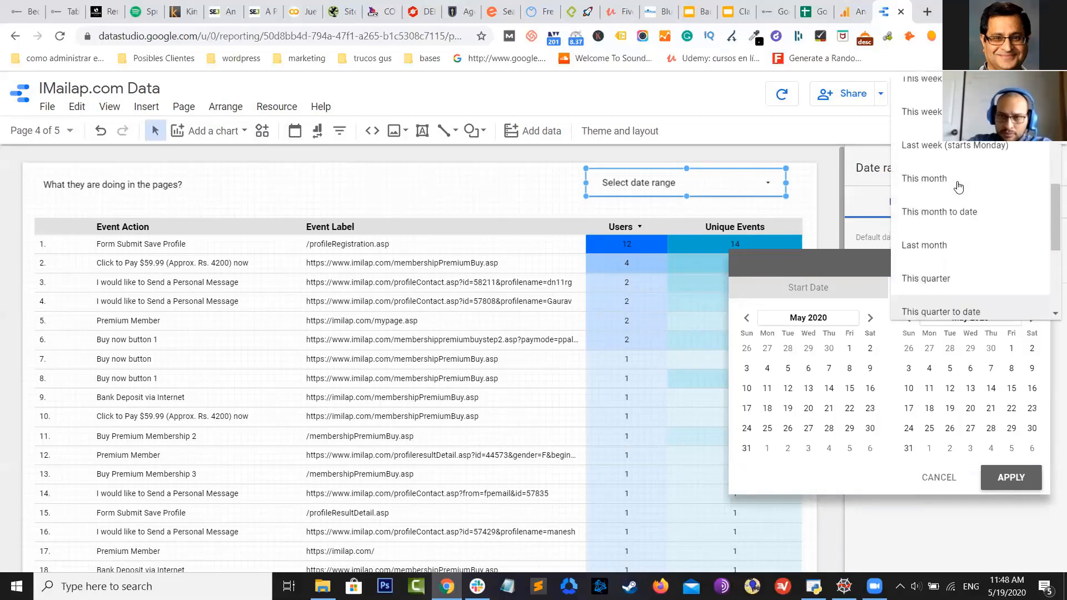
{"action": "left_click", "coordinate": [952, 243]}
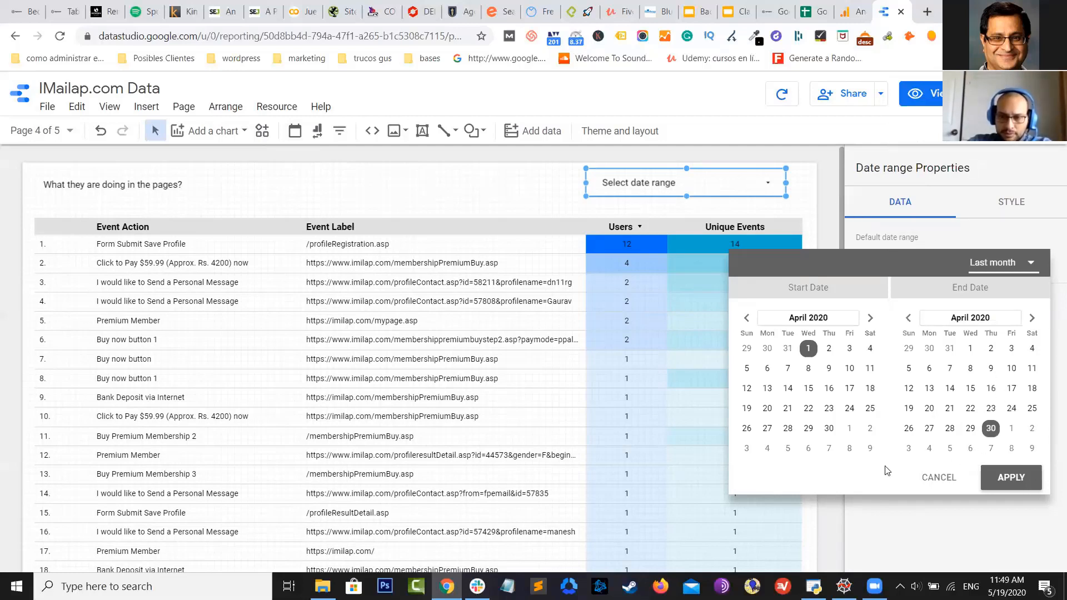
{"action": "left_click", "coordinate": [1021, 479]}
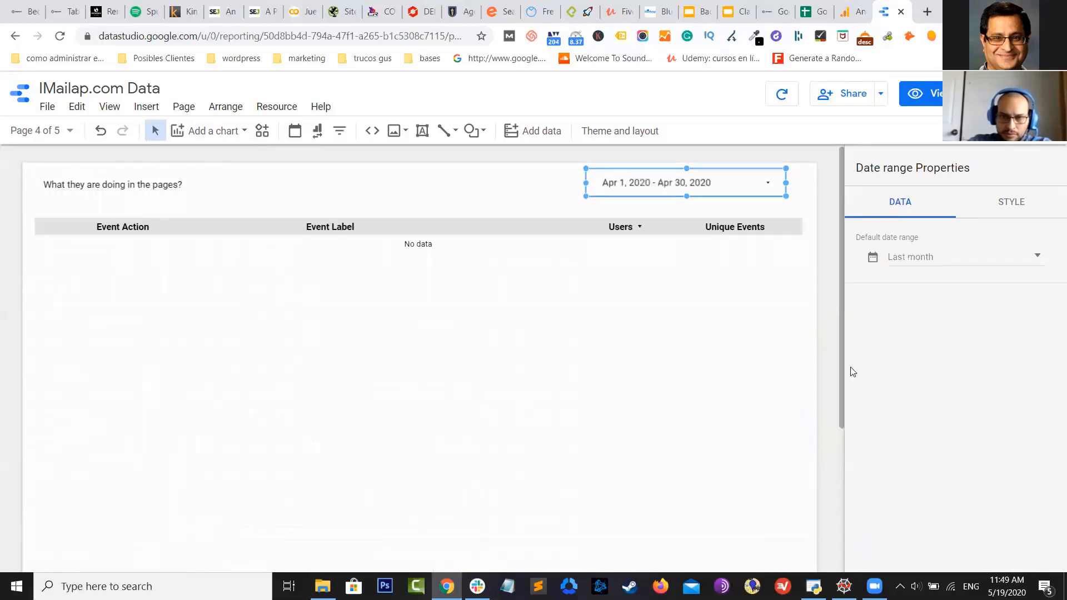
Change the control's date range to This month, May 1–31, 2020
{"action": "left_click", "coordinate": [982, 260]}
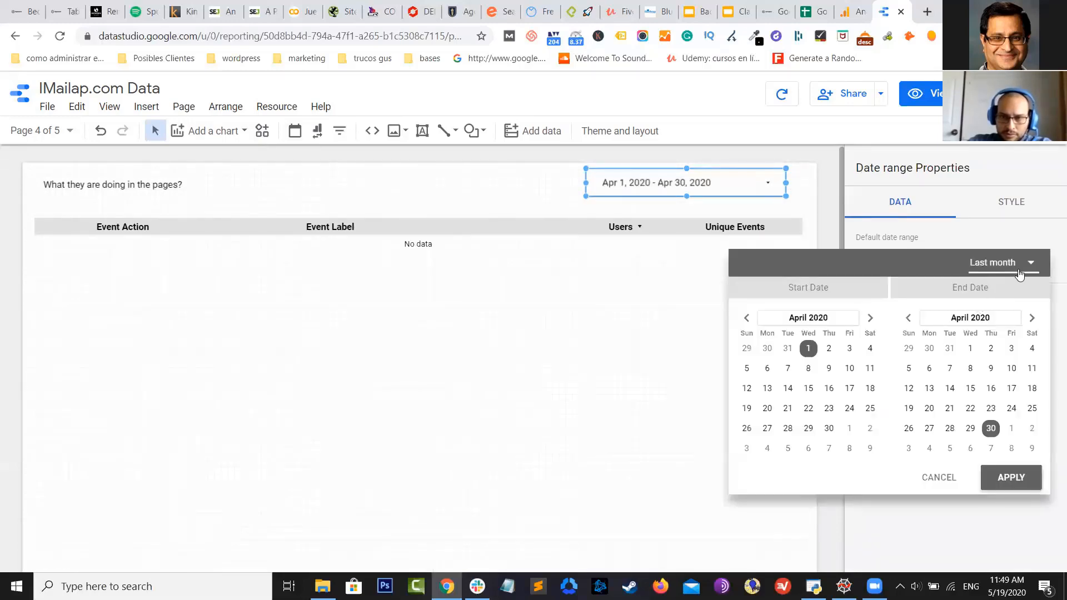
{"action": "left_click", "coordinate": [981, 269]}
{"action": "left_click", "coordinate": [970, 198]}
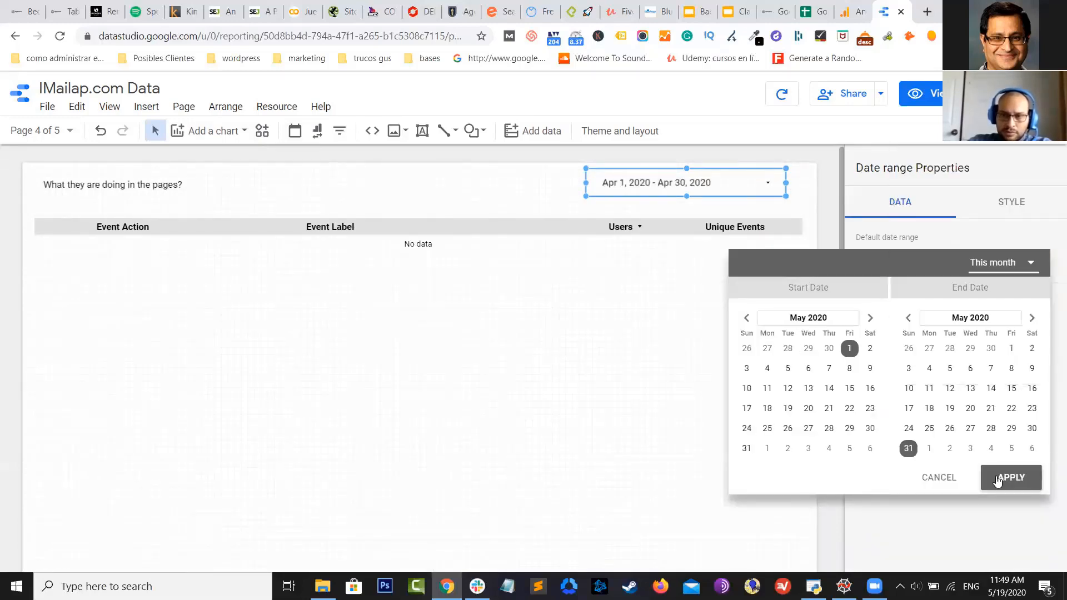
{"action": "left_click", "coordinate": [1004, 477]}
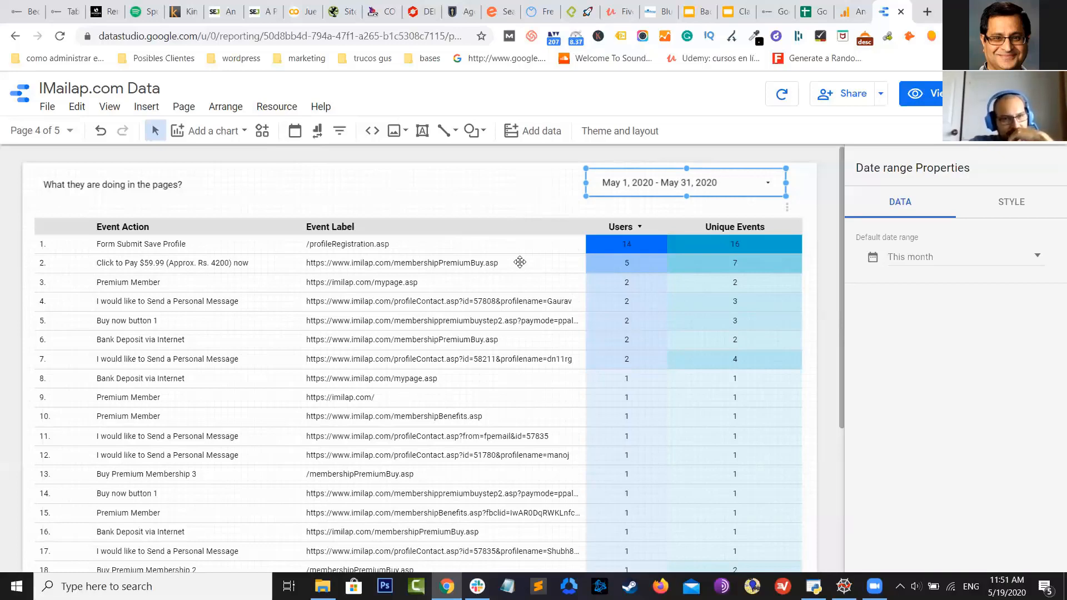
Add Event Category as the first, widened dimension of the events table
{"action": "left_click", "coordinate": [602, 284]}
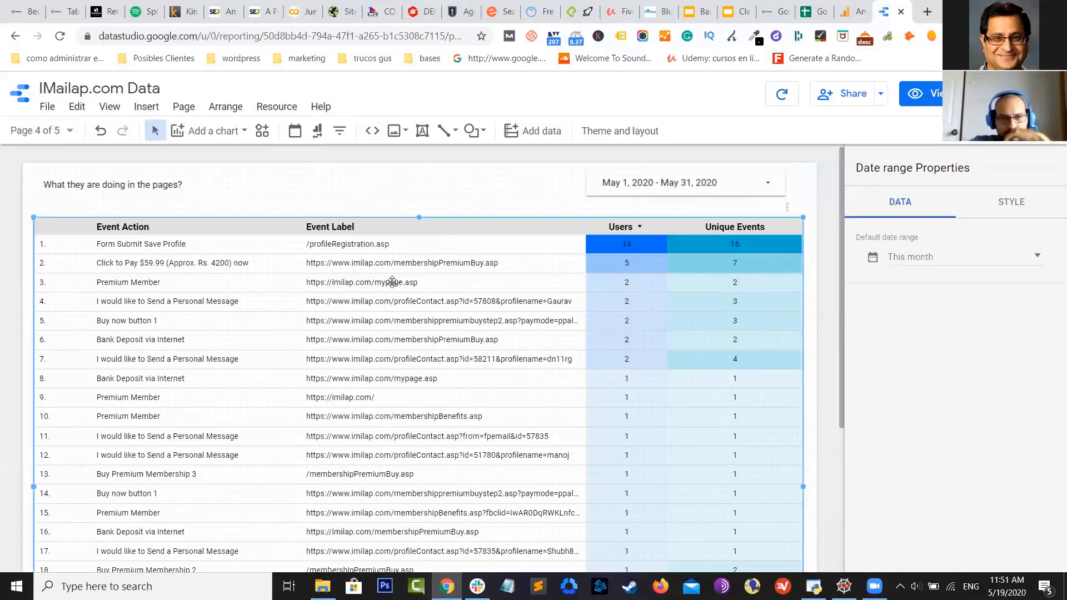
{"action": "left_click", "coordinate": [1028, 249]}
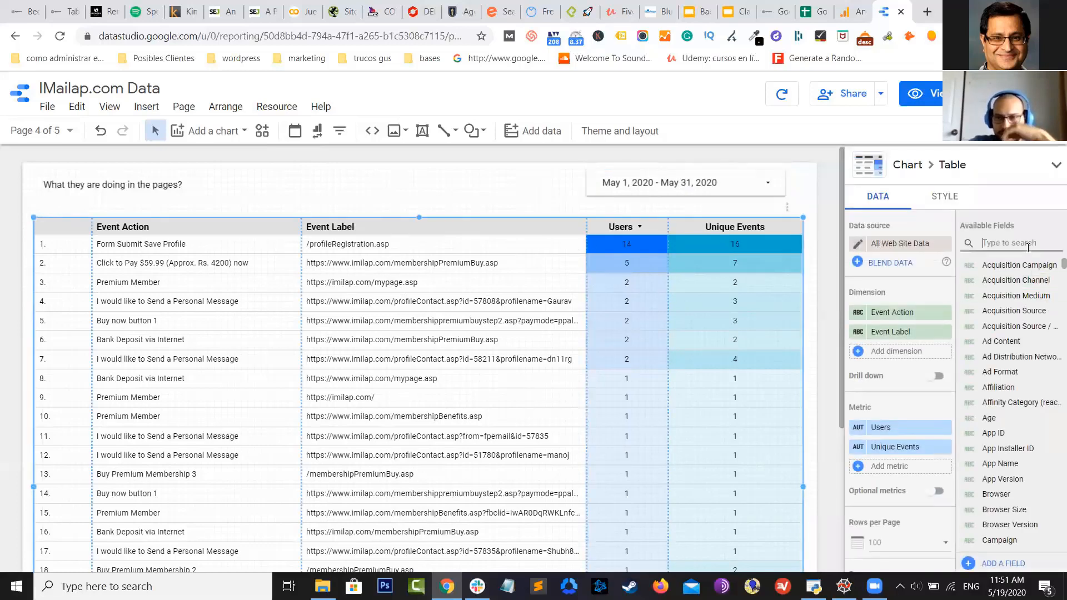
{"action": "type", "text": "event"}
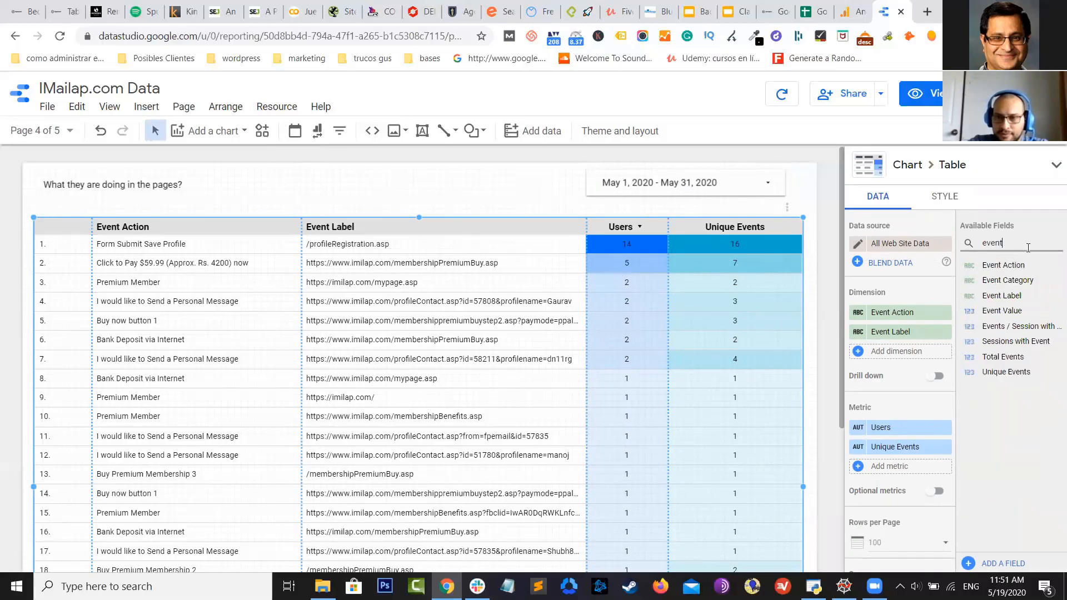
{"action": "left_click_drag", "start_coordinate": [1012, 281], "coordinate": [918, 351]}
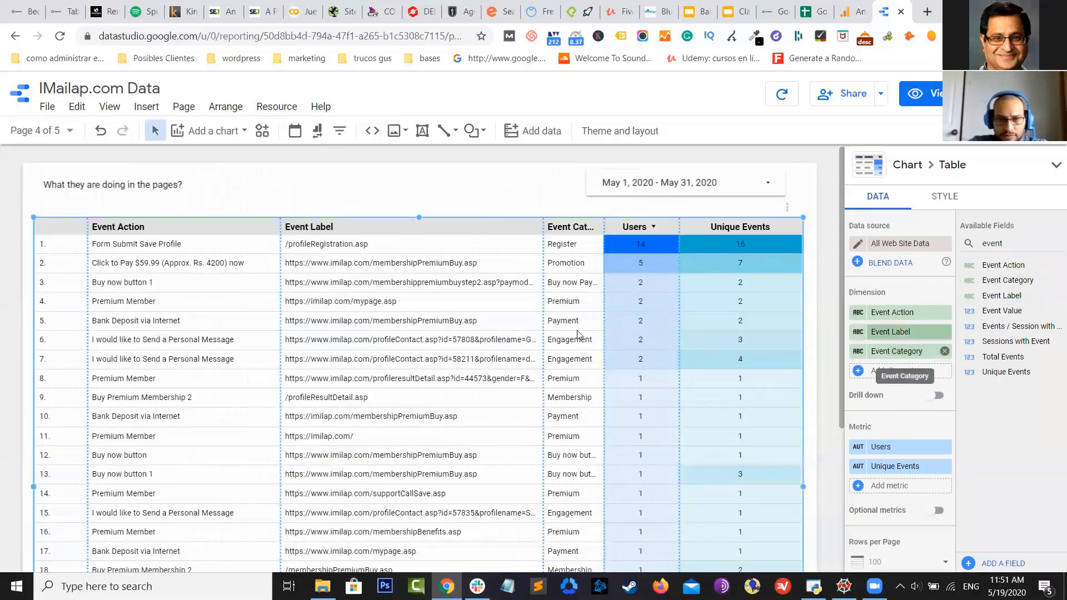
{"action": "left_click_drag", "start_coordinate": [544, 302], "coordinate": [507, 306]}
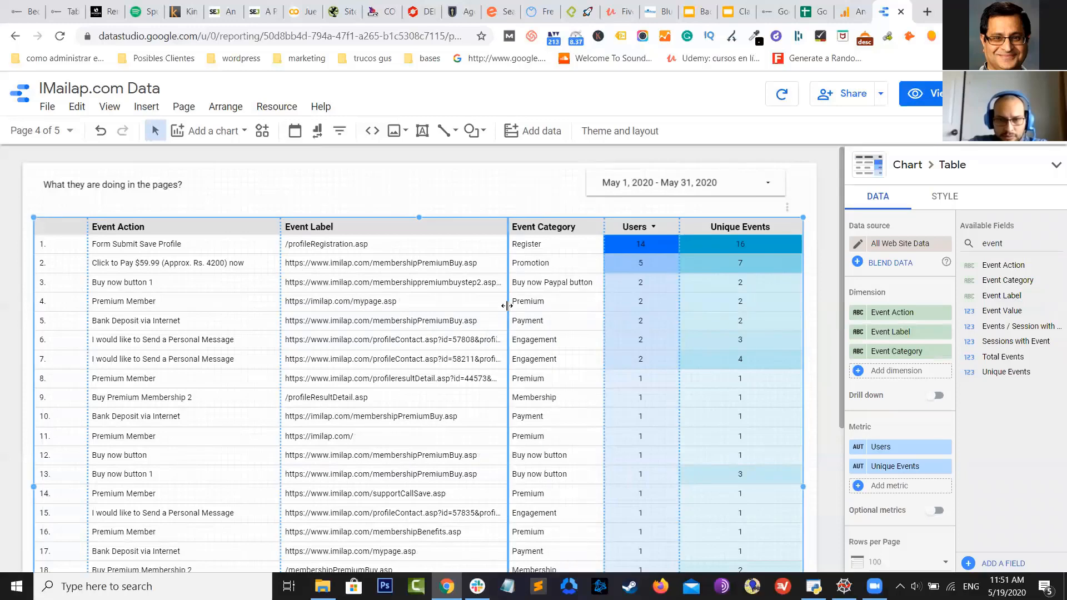
{"action": "left_click_drag", "start_coordinate": [900, 351], "coordinate": [900, 305]}
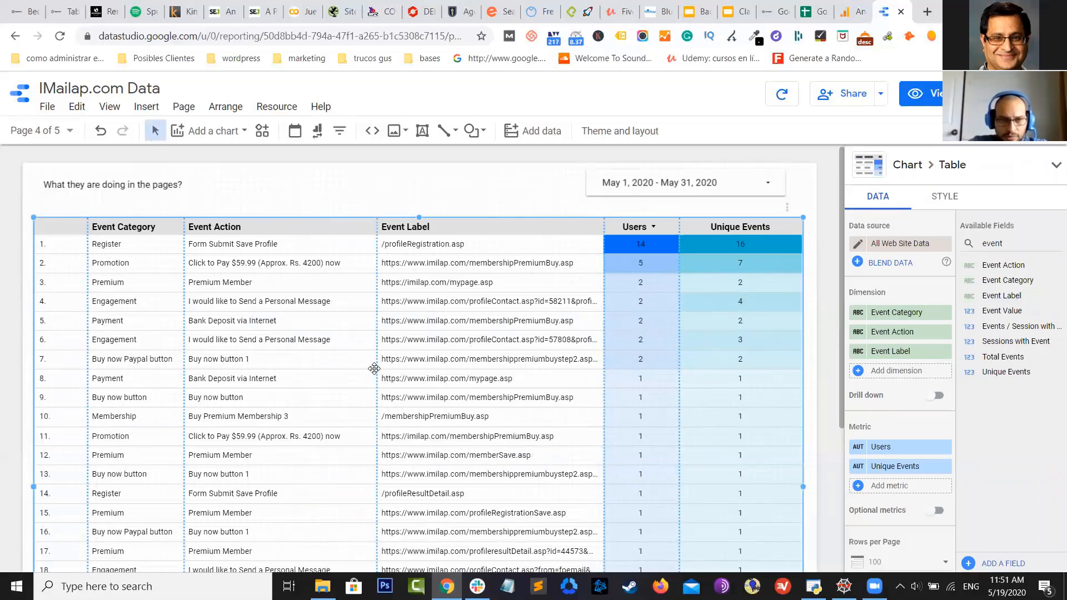
{"action": "scroll", "coordinate": [375, 368], "scroll_direction": "down", "scroll_amount": 2}
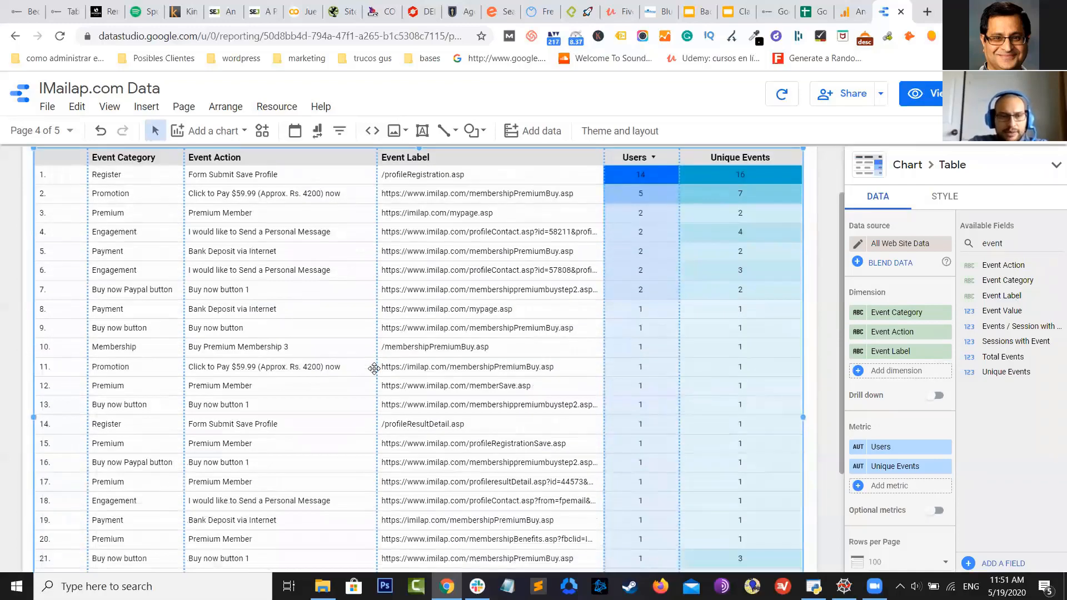
{"action": "scroll", "coordinate": [374, 369], "scroll_direction": "up", "scroll_amount": 2}
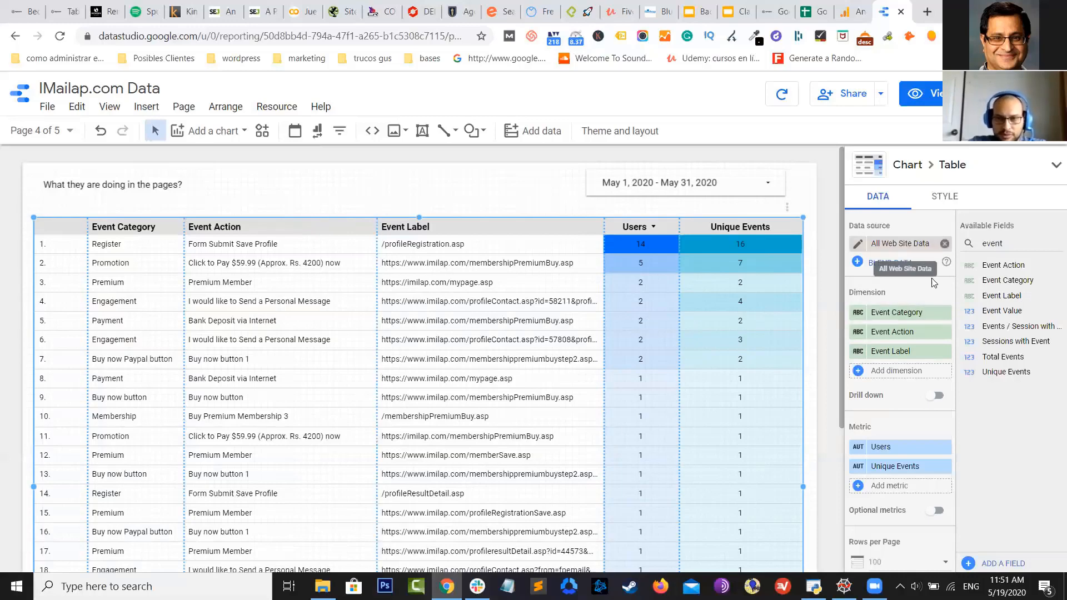
Sort the events table by Event Category, trying ascending and then descending order
{"action": "scroll", "coordinate": [928, 334], "scroll_direction": "down", "scroll_amount": 5}
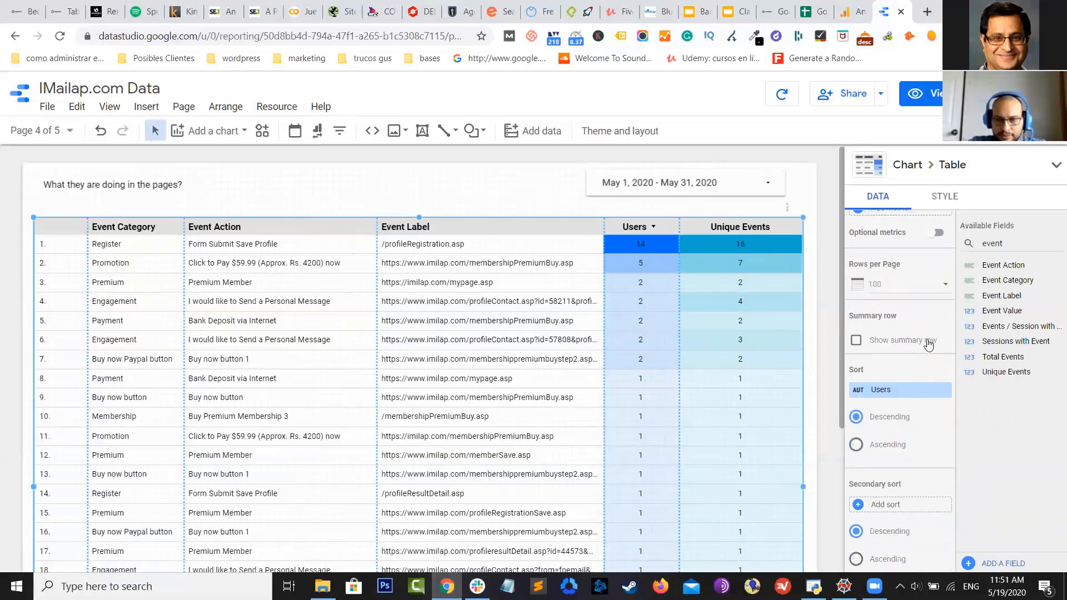
{"action": "scroll", "coordinate": [928, 358], "scroll_direction": "down", "scroll_amount": 3}
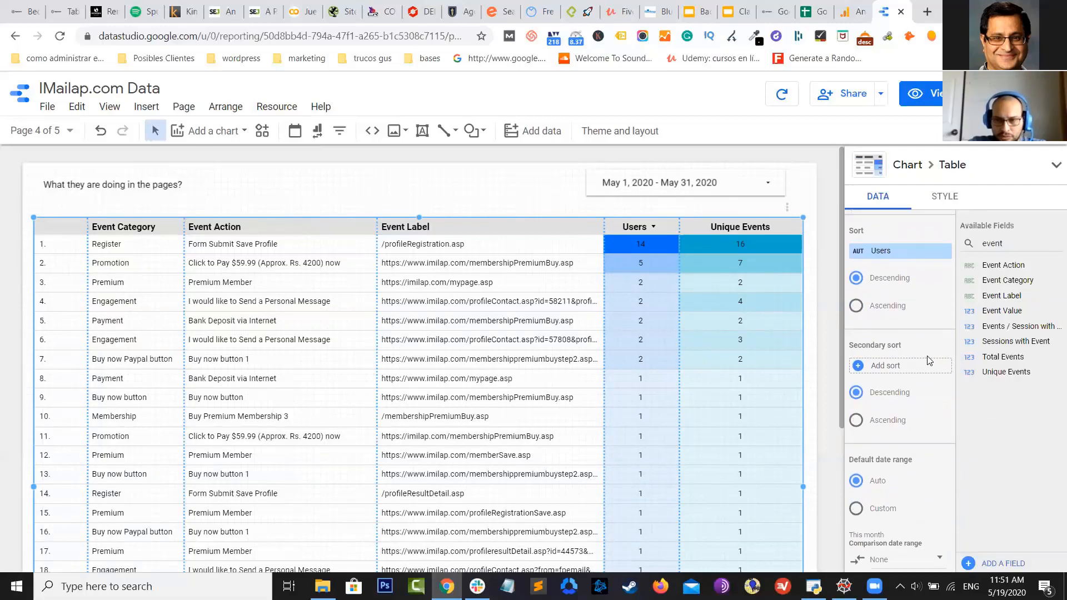
{"action": "scroll", "coordinate": [926, 353], "scroll_direction": "down", "scroll_amount": 1}
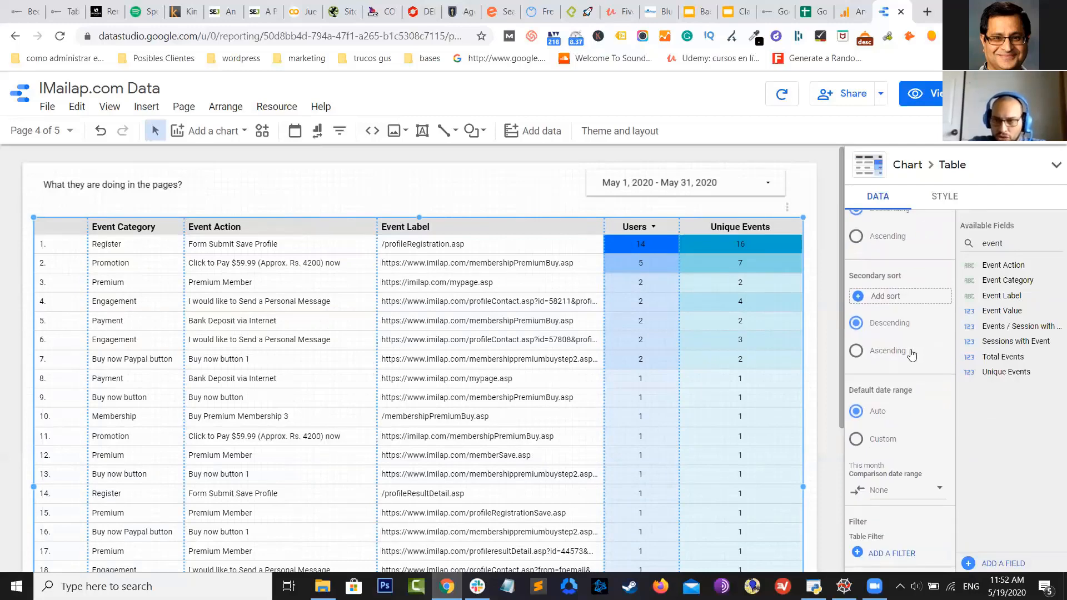
{"action": "scroll", "coordinate": [903, 332], "scroll_direction": "up", "scroll_amount": 1}
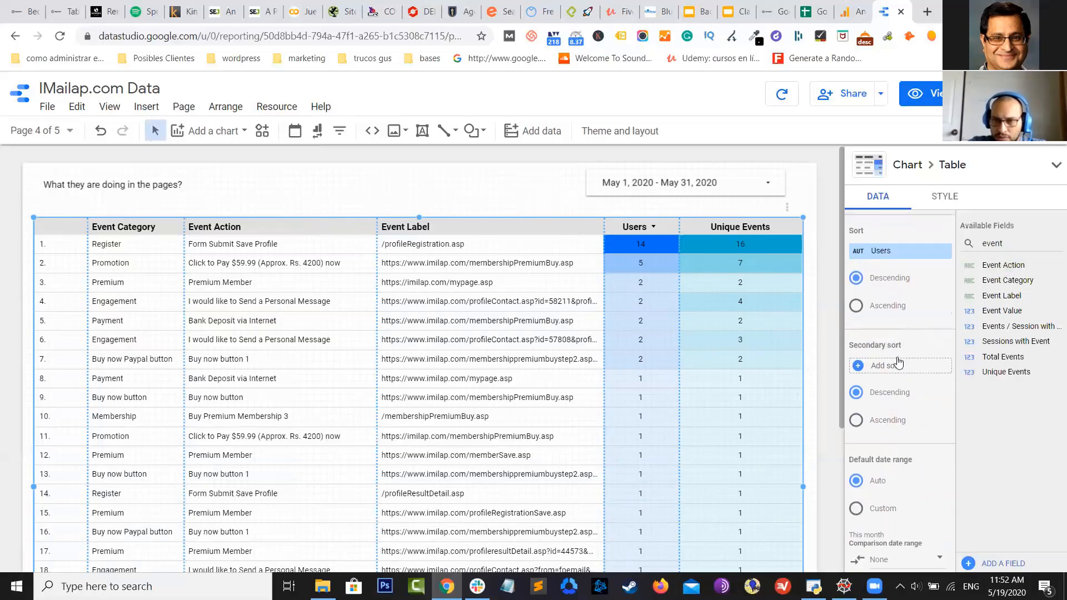
{"action": "scroll", "coordinate": [898, 362], "scroll_direction": "up", "scroll_amount": 1}
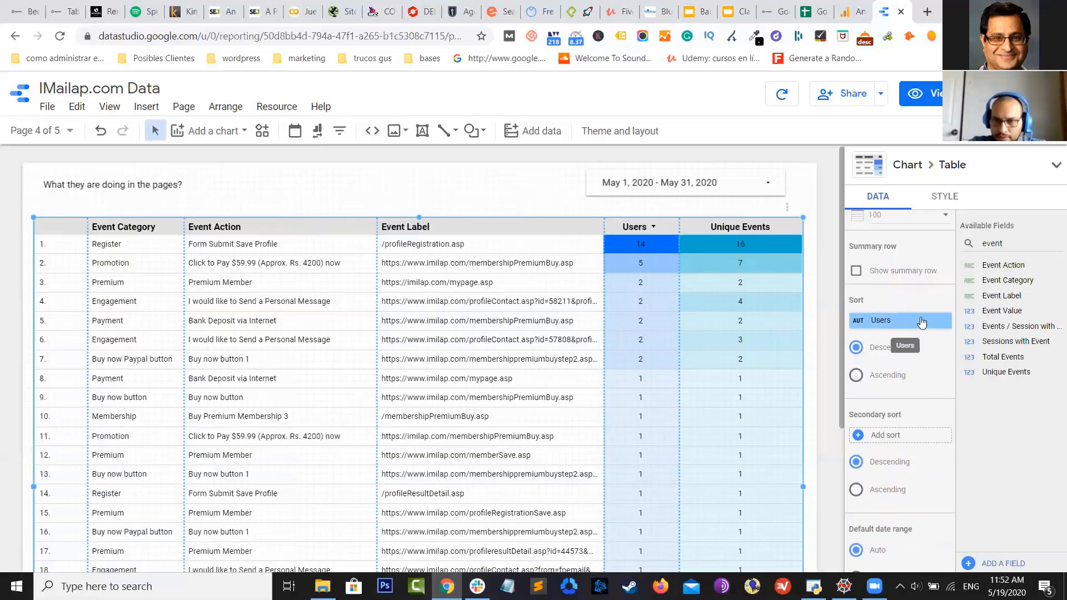
{"action": "left_click_drag", "start_coordinate": [1016, 281], "coordinate": [902, 323]}
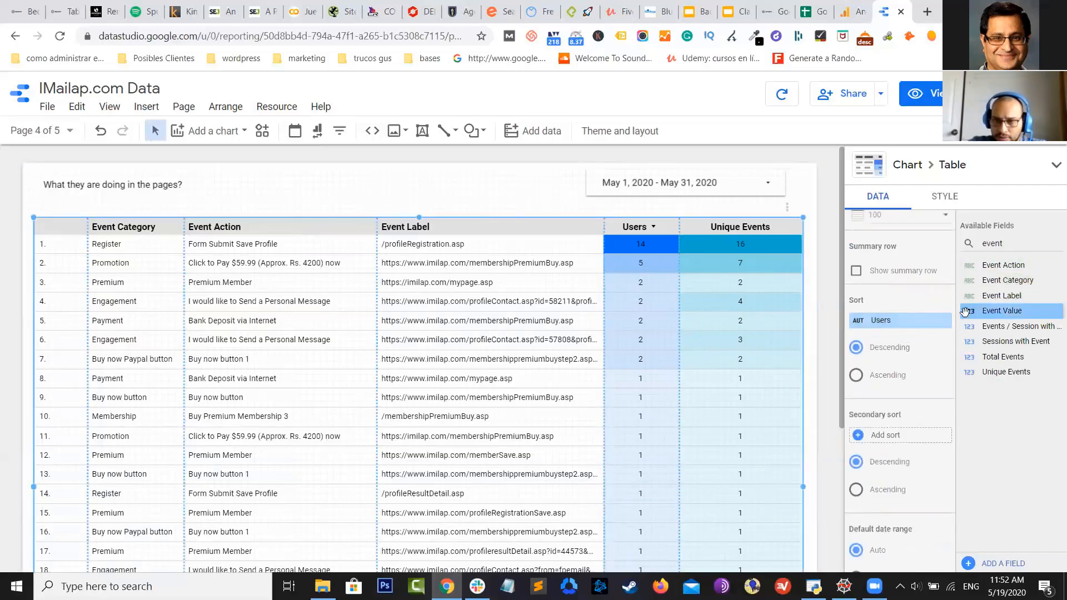
{"action": "left_click", "coordinate": [918, 321]}
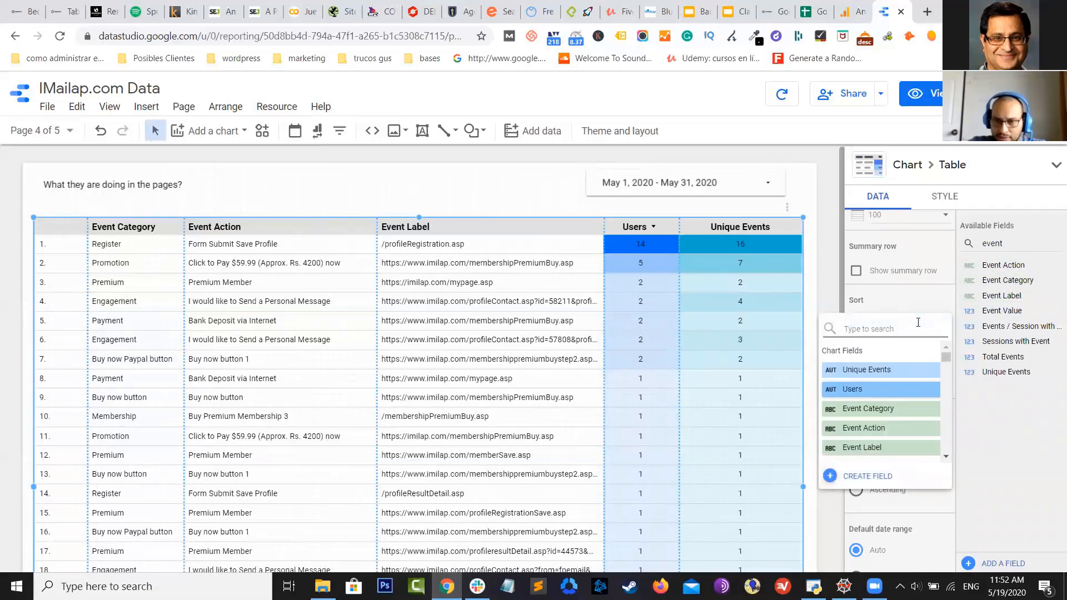
{"action": "left_click", "coordinate": [875, 410]}
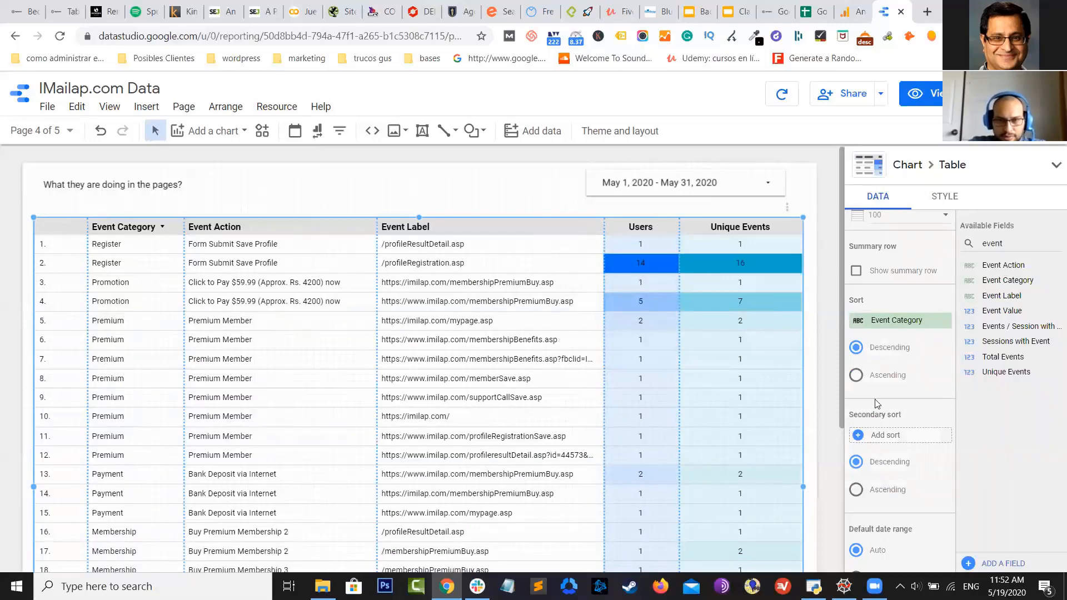
{"action": "left_click", "coordinate": [861, 378]}
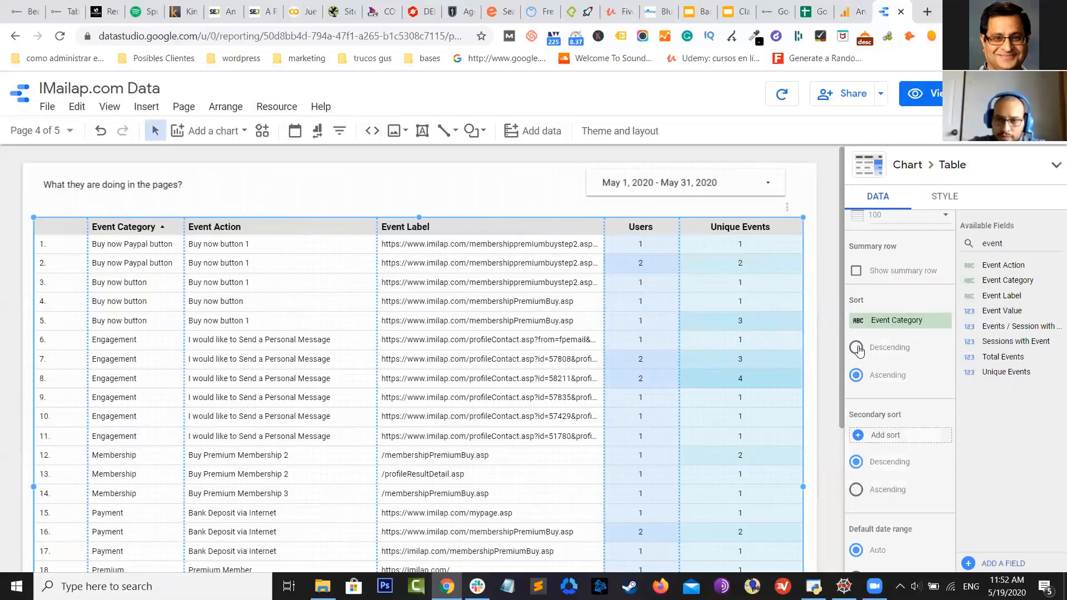
{"action": "left_click", "coordinate": [858, 348]}
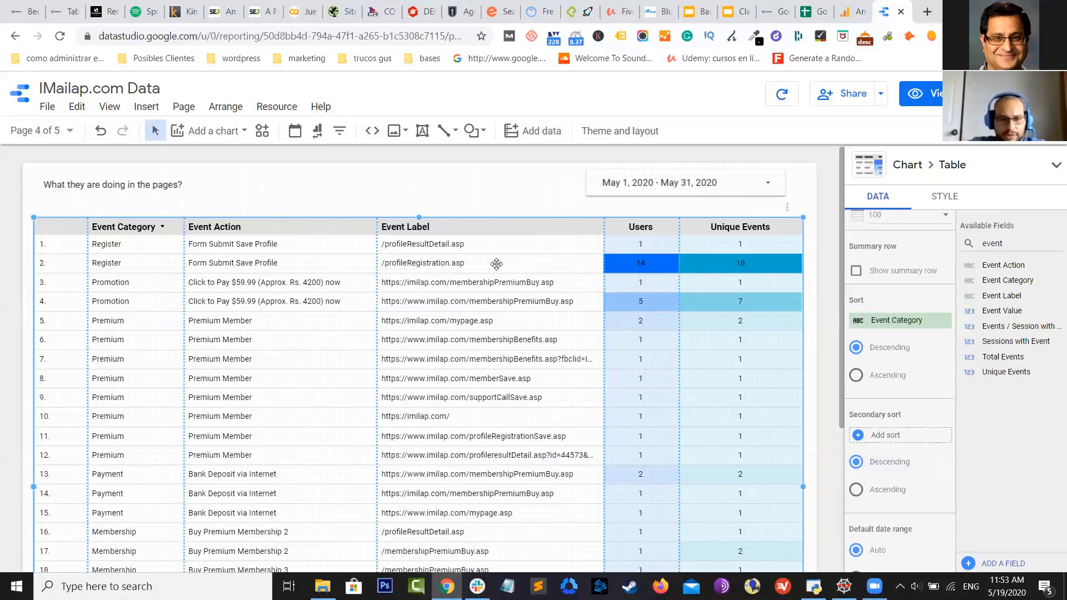
Review all 29 rows of the sorted events table, then return to the Google Sheets question list
{"action": "scroll", "coordinate": [496, 264], "scroll_direction": "down", "scroll_amount": 4}
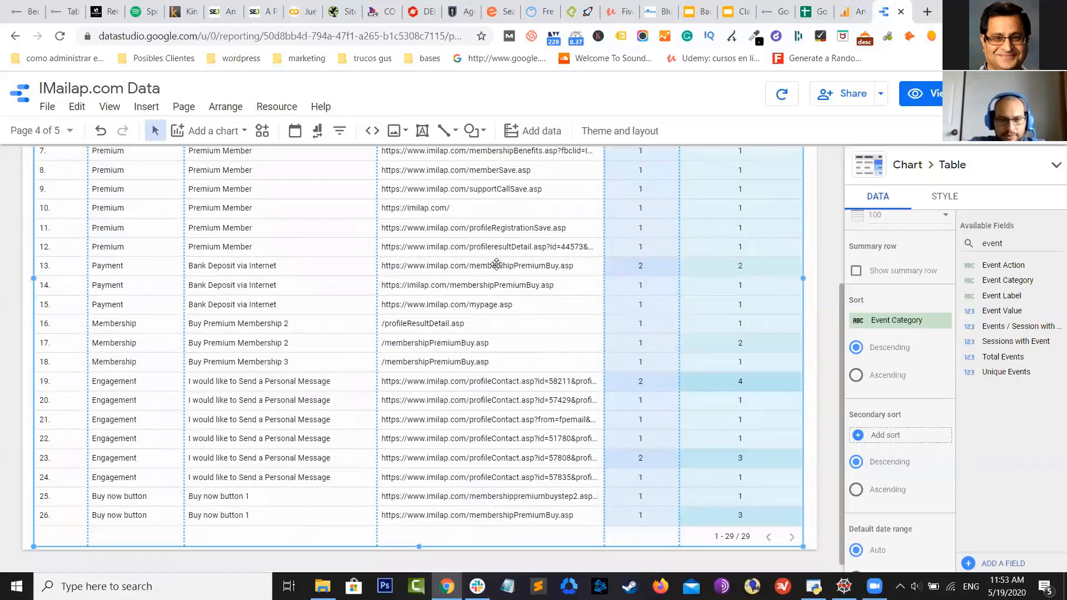
{"action": "scroll", "coordinate": [496, 264], "scroll_direction": "up", "scroll_amount": 1}
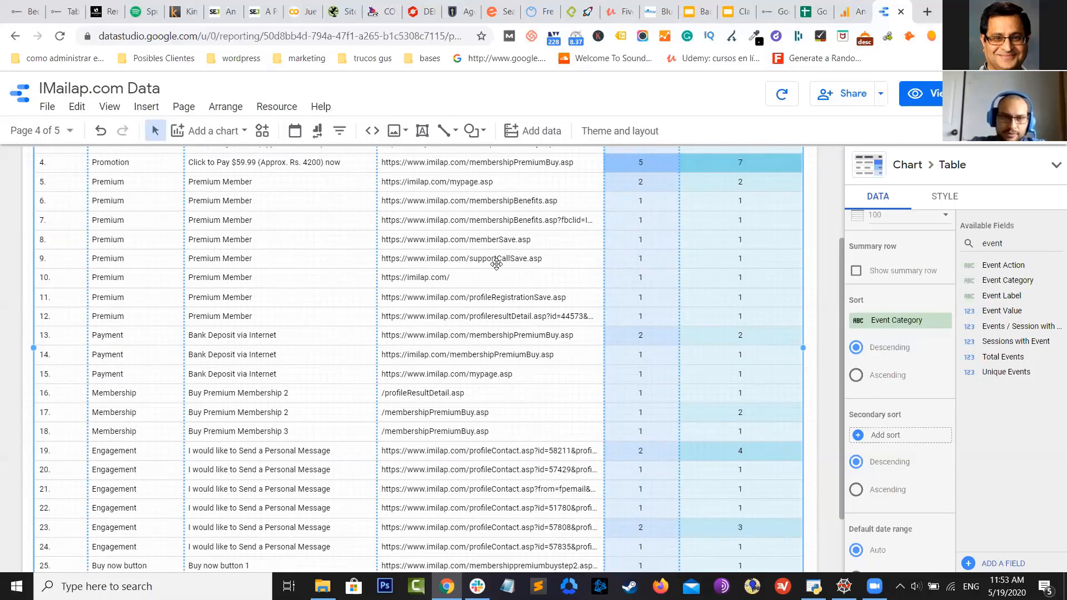
{"action": "scroll", "coordinate": [496, 265], "scroll_direction": "up", "scroll_amount": 2}
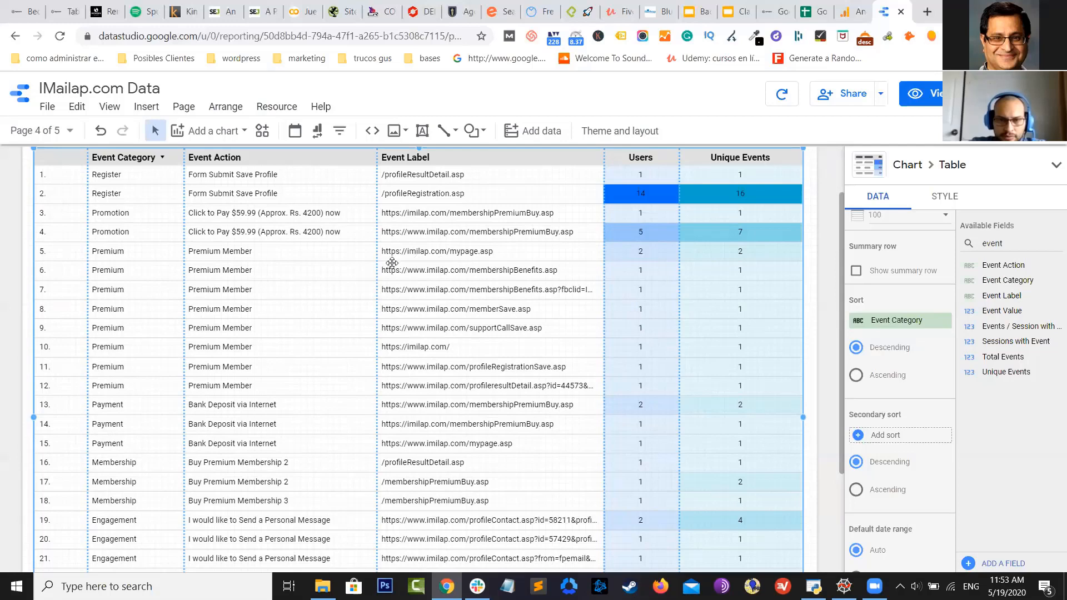
{"action": "scroll", "coordinate": [418, 263], "scroll_direction": "down", "scroll_amount": 5}
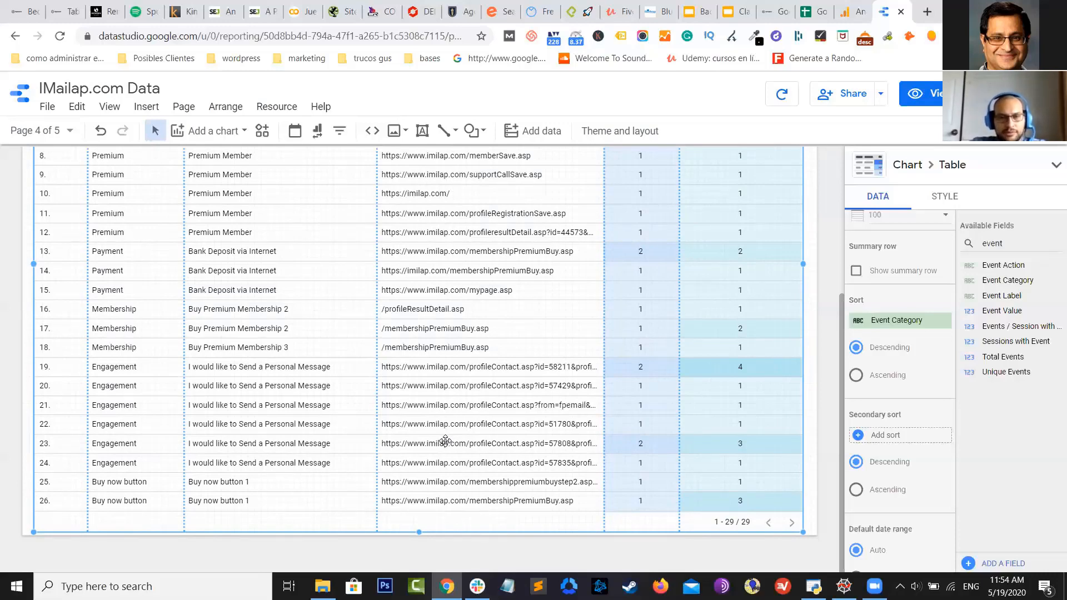
{"action": "scroll", "coordinate": [445, 440], "scroll_direction": "up", "scroll_amount": 1}
{"action": "scroll", "coordinate": [445, 441], "scroll_direction": "down", "scroll_amount": 1}
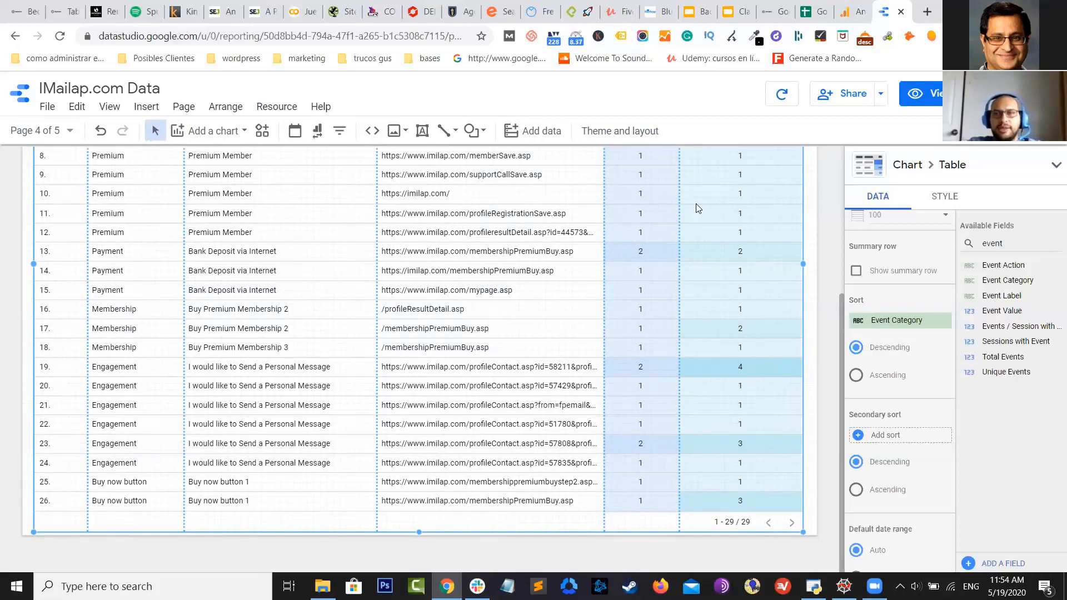
{"action": "left_click", "coordinate": [814, 11]}
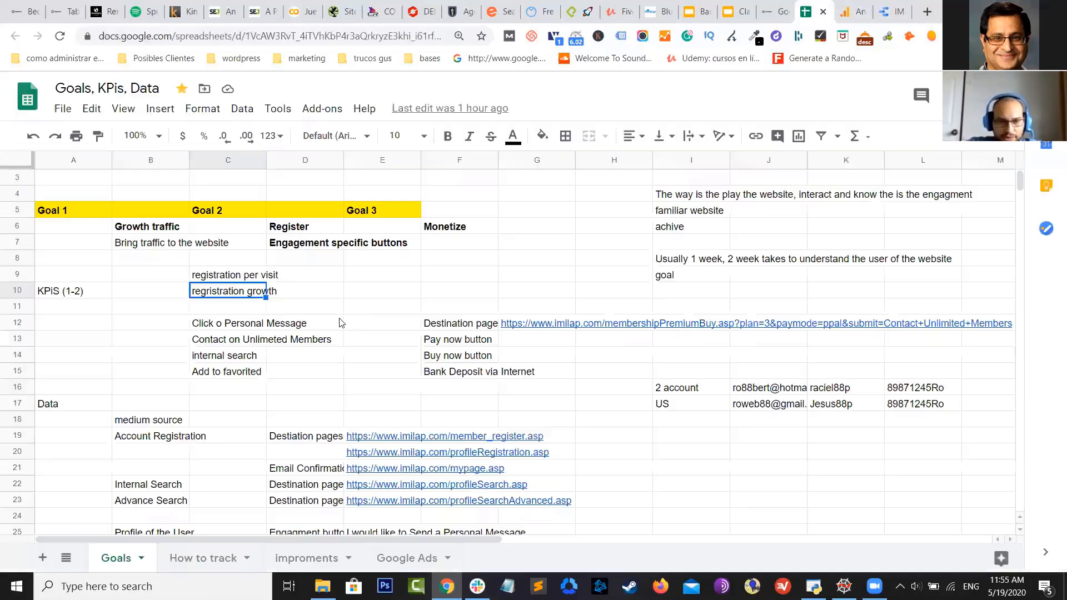
Strike through the Goals sheet questions in rows 34 and 35 as answered
{"action": "scroll", "coordinate": [331, 300], "scroll_direction": "down", "scroll_amount": 7}
{"action": "scroll", "coordinate": [330, 307], "scroll_direction": "down", "scroll_amount": 1}
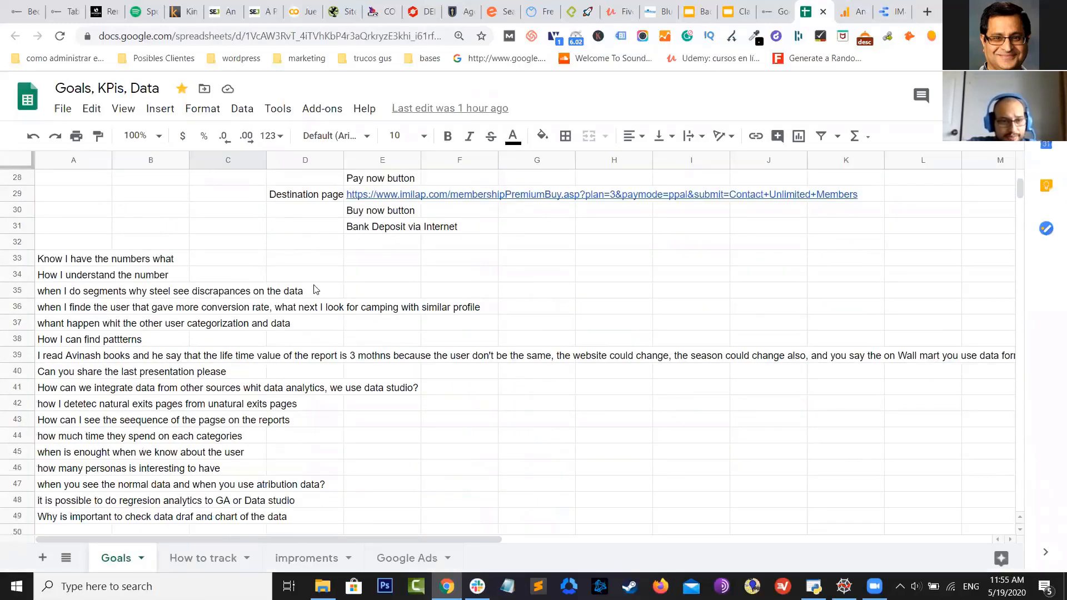
{"action": "left_click", "coordinate": [289, 265]}
{"action": "left_click", "coordinate": [216, 242]}
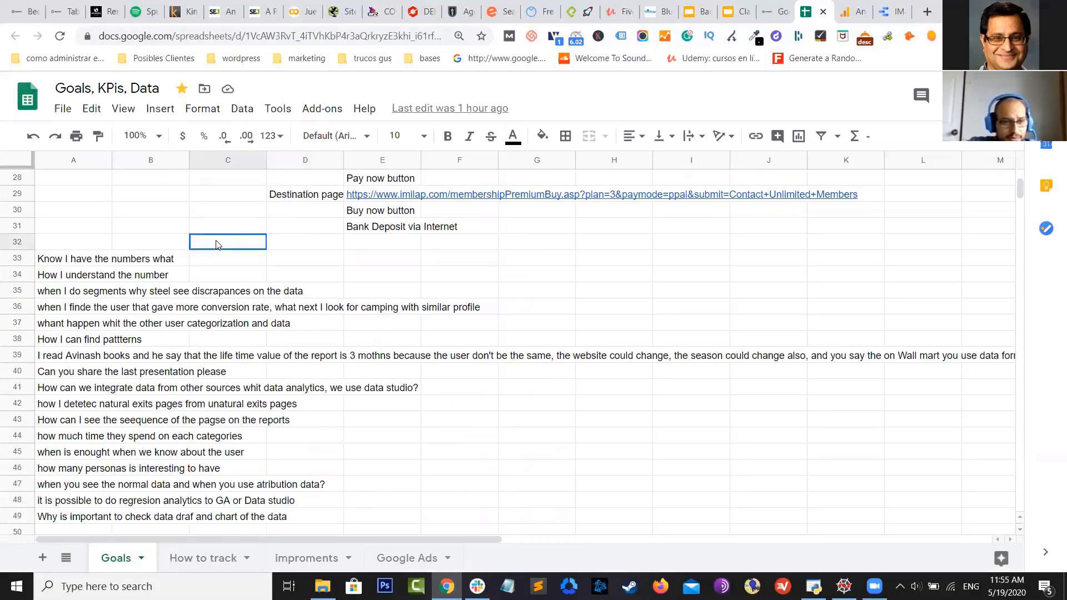
{"action": "left_click", "coordinate": [132, 213]}
{"action": "left_click", "coordinate": [64, 276]}
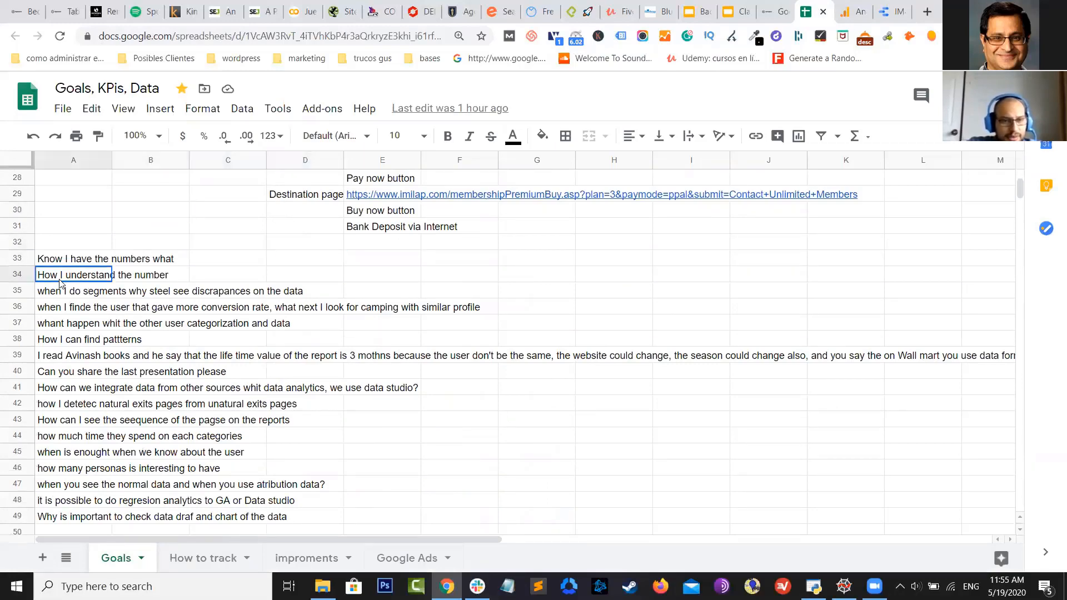
{"action": "scroll", "coordinate": [111, 233], "scroll_direction": "down", "scroll_amount": 1}
{"action": "left_click", "coordinate": [47, 248]}
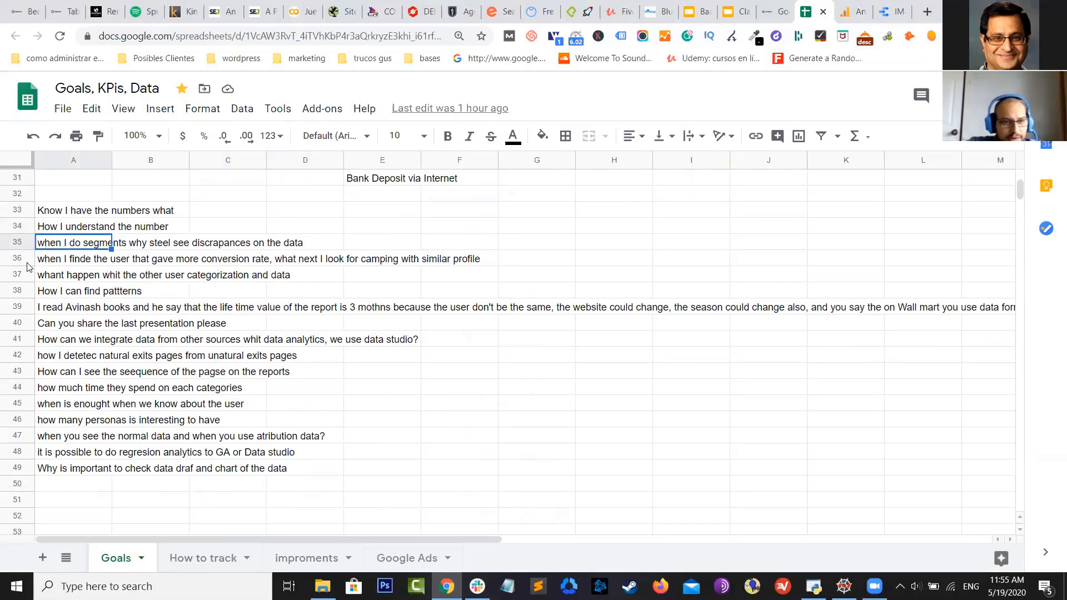
{"action": "left_click", "coordinate": [42, 258]}
{"action": "left_click", "coordinate": [51, 248]}
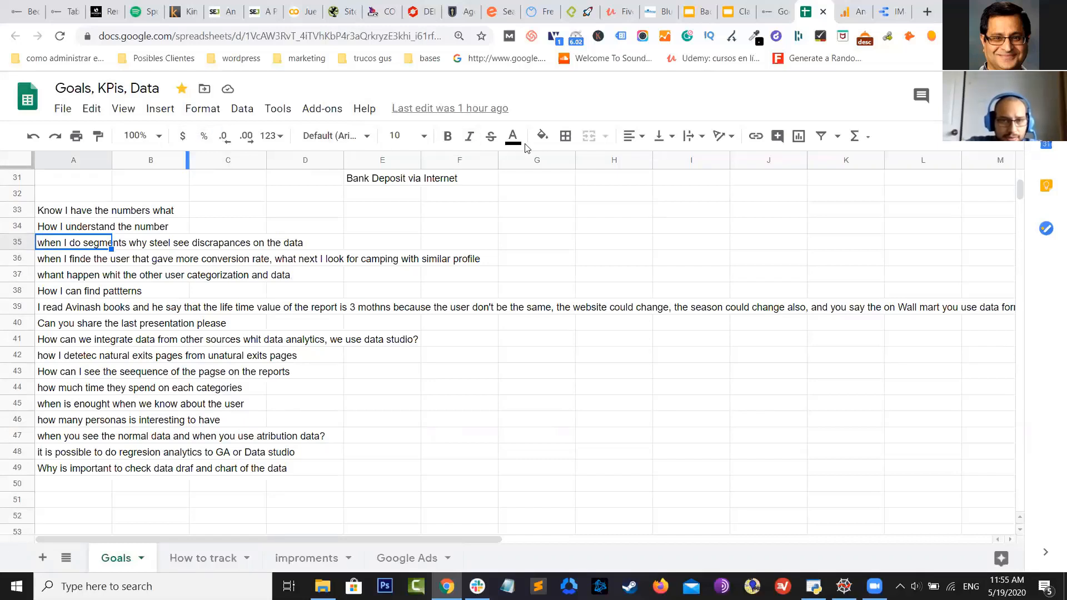
{"action": "left_click", "coordinate": [491, 135]}
{"action": "left_click", "coordinate": [63, 223]}
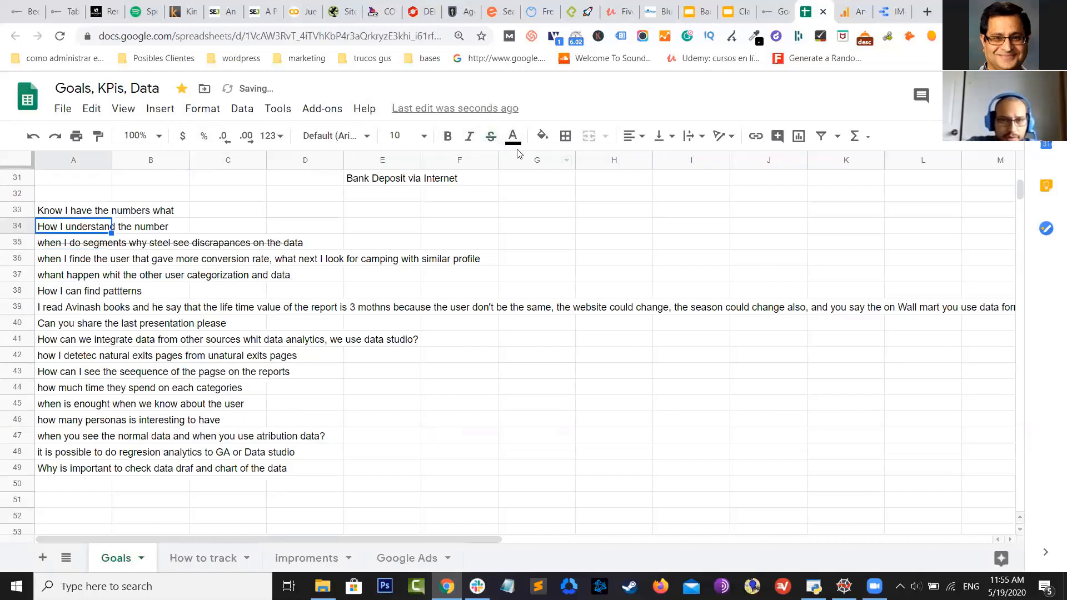
{"action": "left_click", "coordinate": [487, 138]}
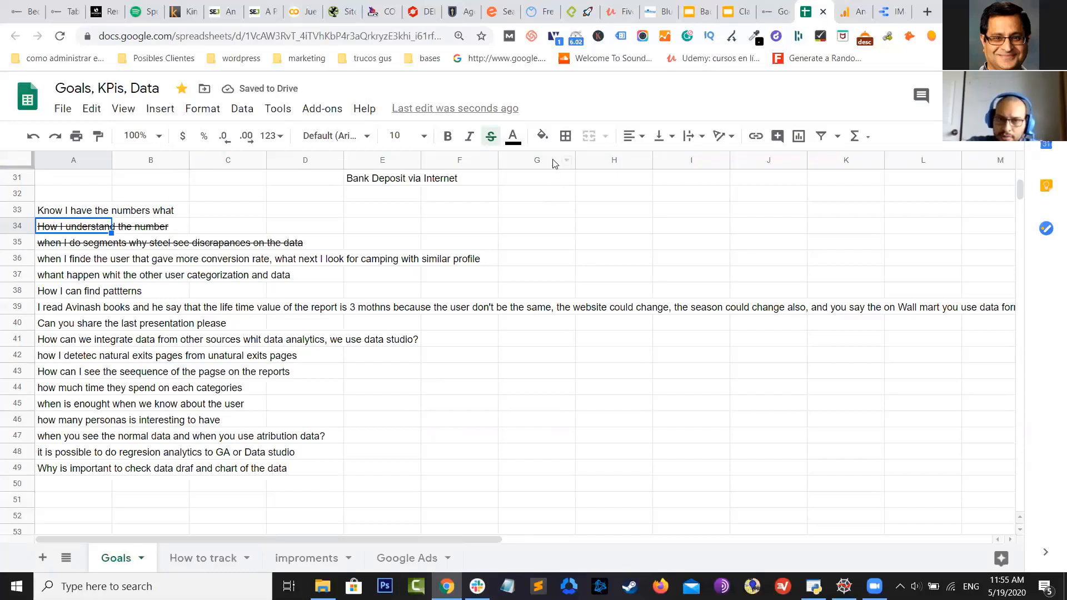
Strike through the row 36 conversion and row 37 categorization questions
{"action": "left_click", "coordinate": [28, 258]}
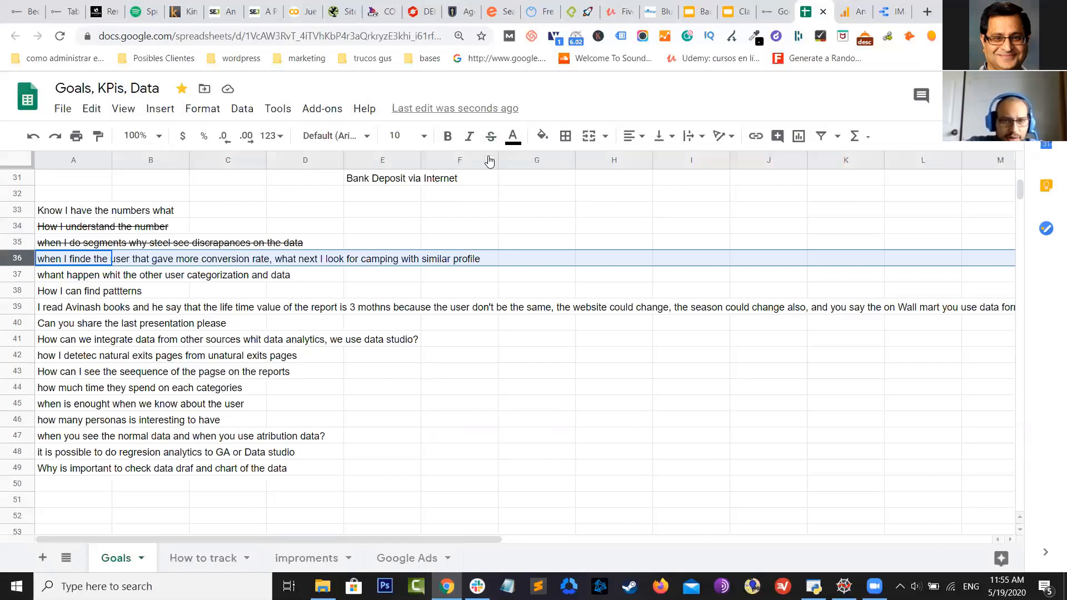
{"action": "left_click", "coordinate": [490, 136]}
{"action": "left_click", "coordinate": [195, 298]}
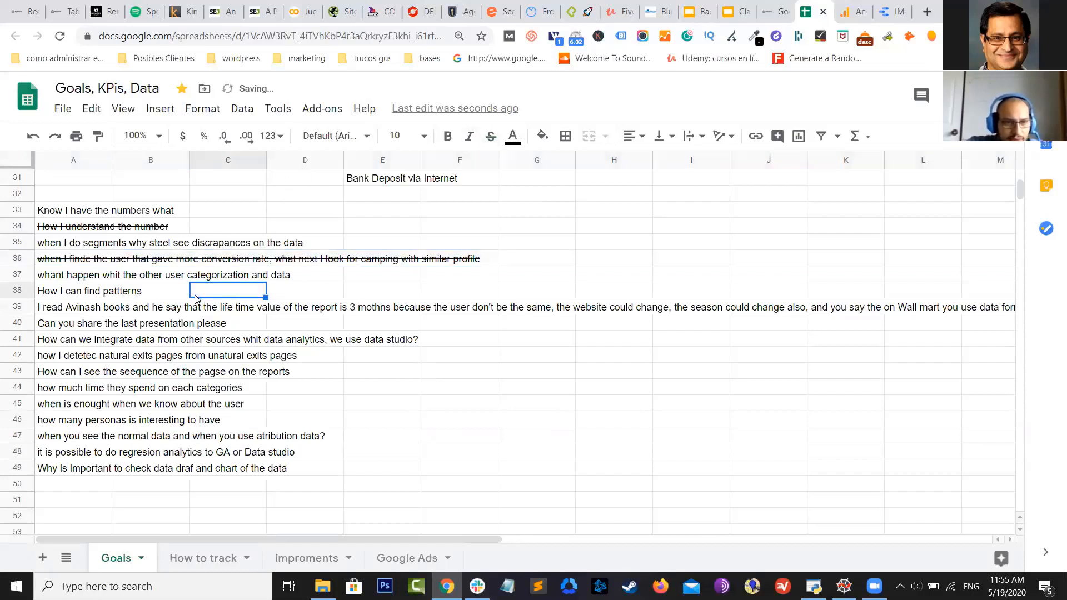
{"action": "left_click", "coordinate": [197, 226]}
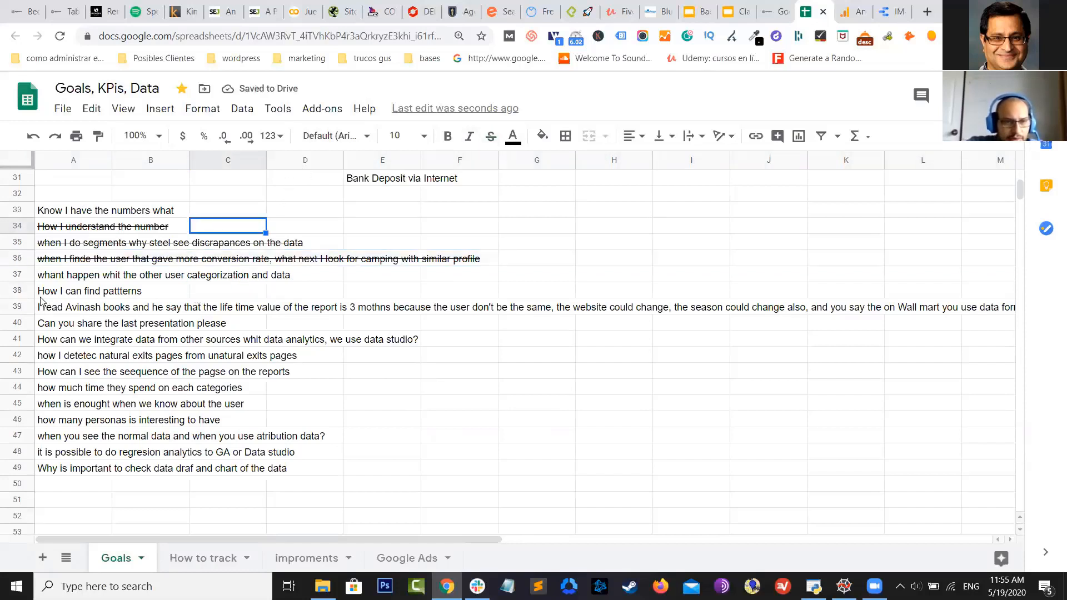
{"action": "left_click", "coordinate": [39, 277]}
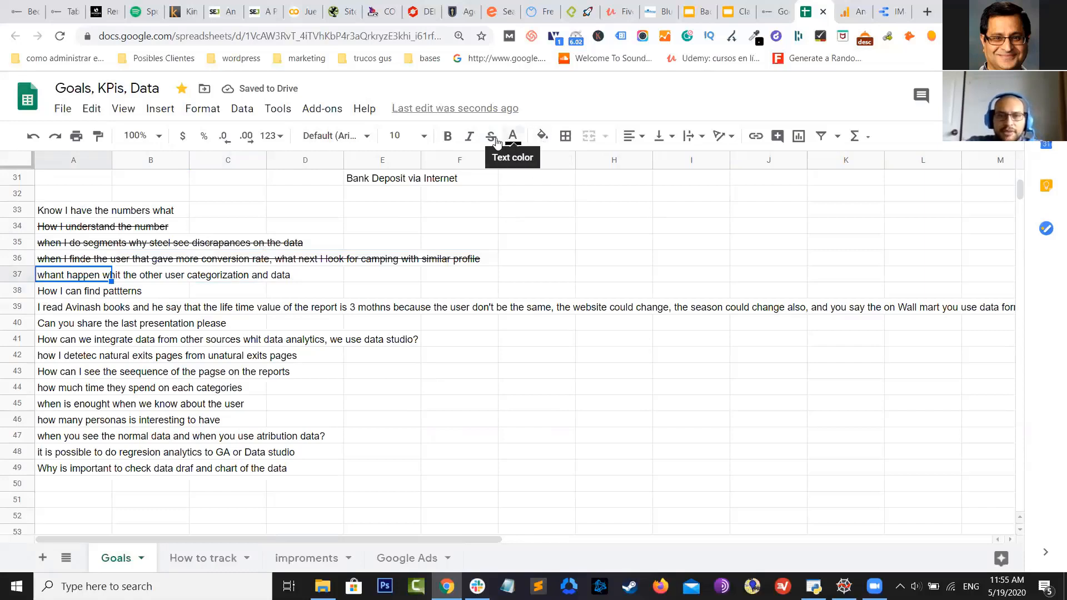
{"action": "left_click", "coordinate": [491, 139]}
{"action": "left_click", "coordinate": [405, 239]}
{"action": "left_click", "coordinate": [56, 290]}
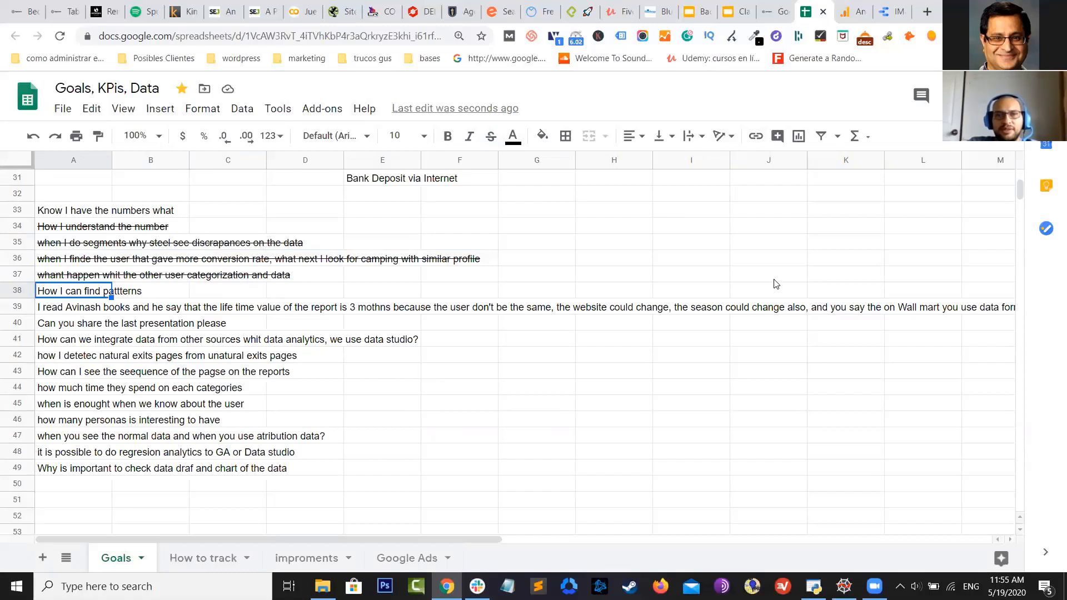
{"action": "left_click", "coordinate": [71, 310]}
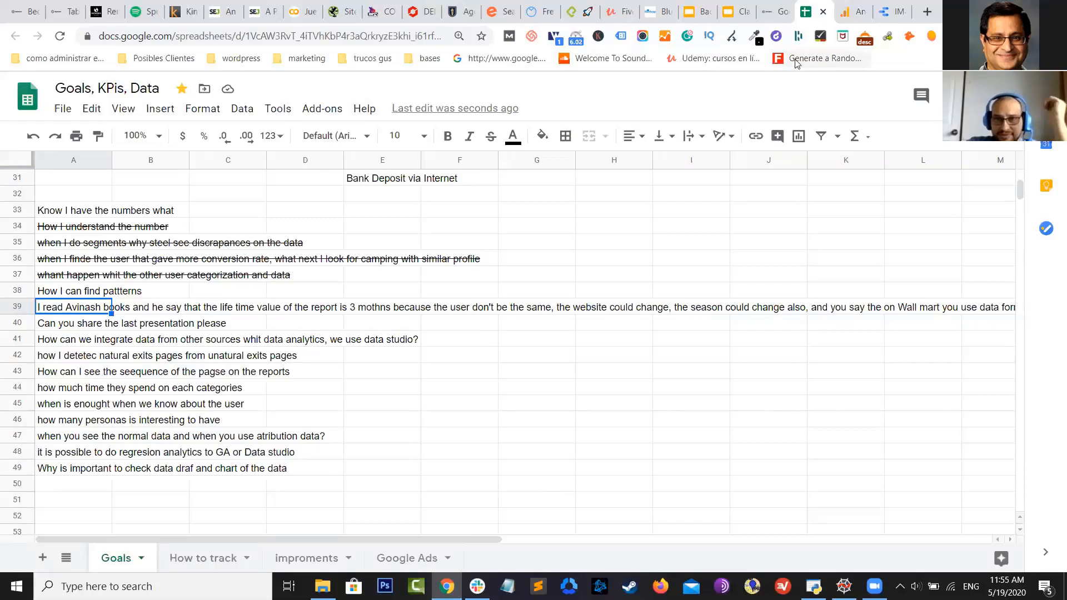
{"action": "left_click", "coordinate": [840, 10]}
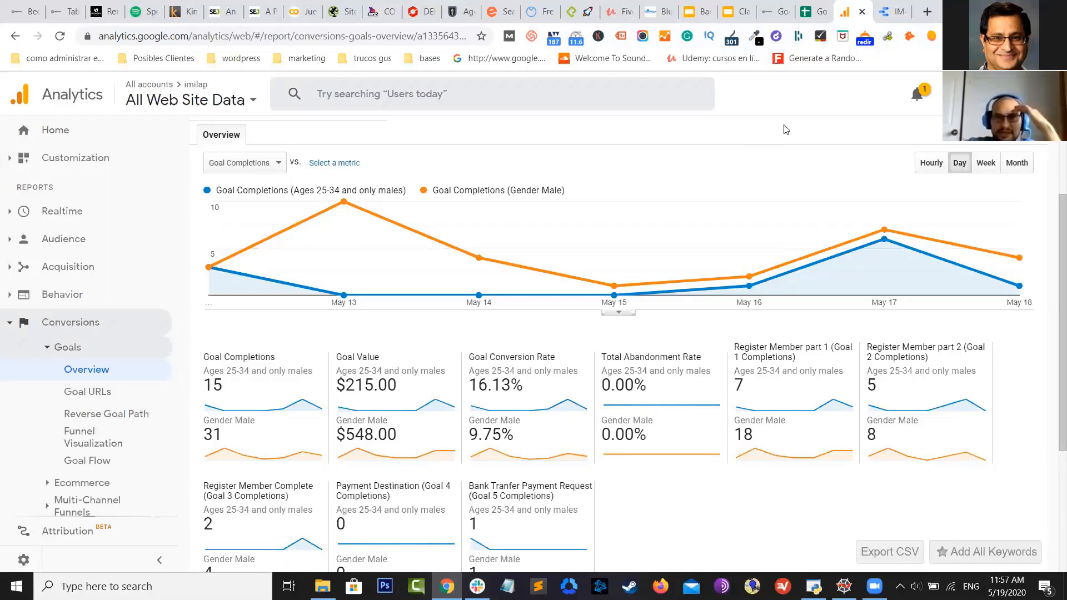
{"action": "left_click", "coordinate": [816, 11]}
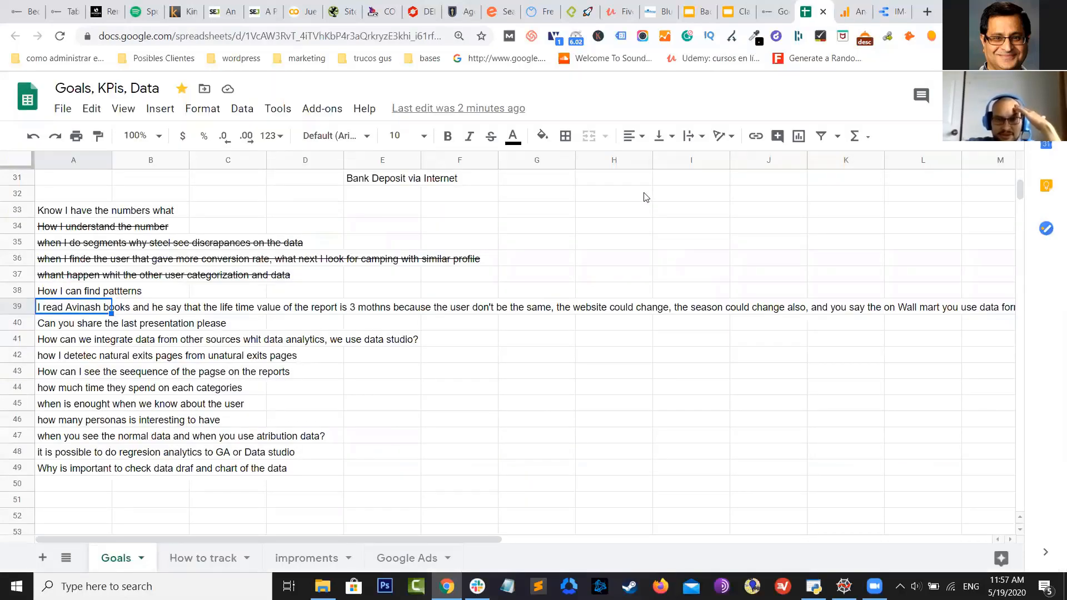
Strike through the row 39 lifetime value question and the row 40 presentation request
{"action": "left_click", "coordinate": [491, 139]}
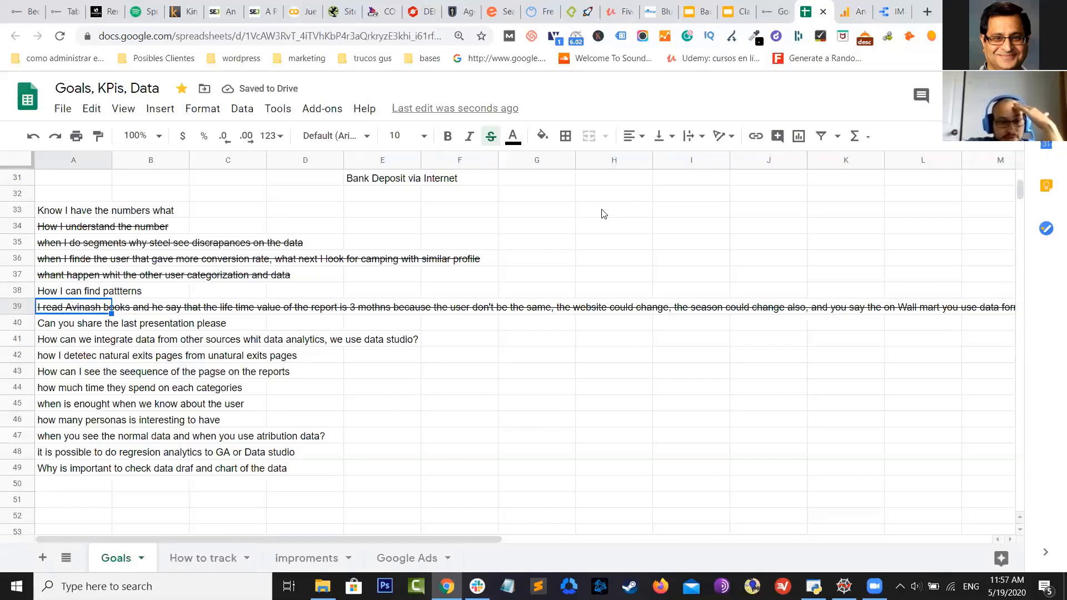
{"action": "left_click", "coordinate": [43, 327]}
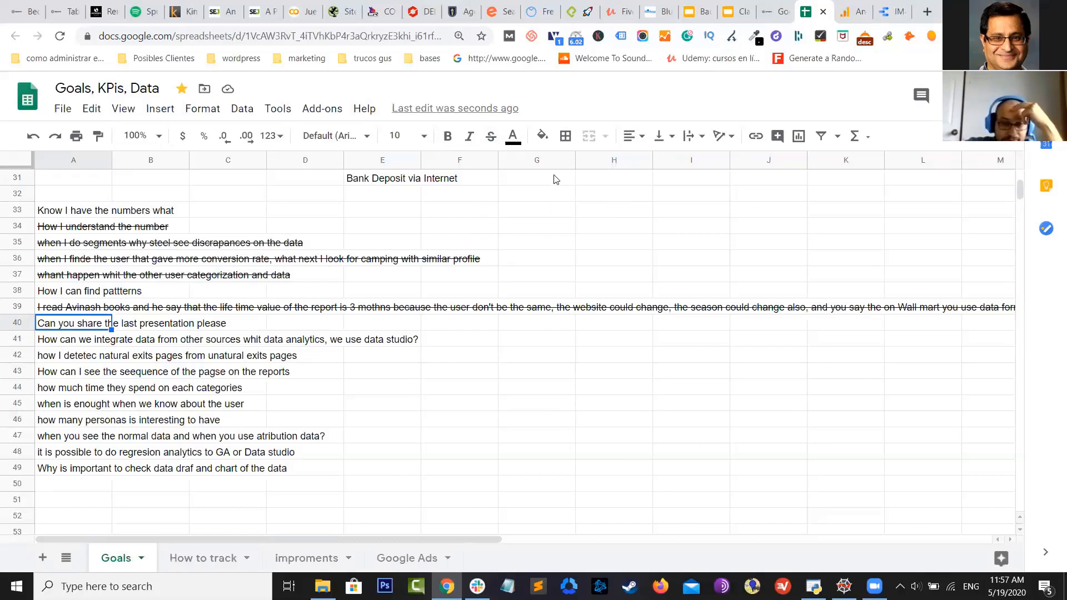
{"action": "left_click", "coordinate": [490, 136]}
{"action": "left_click", "coordinate": [62, 343]}
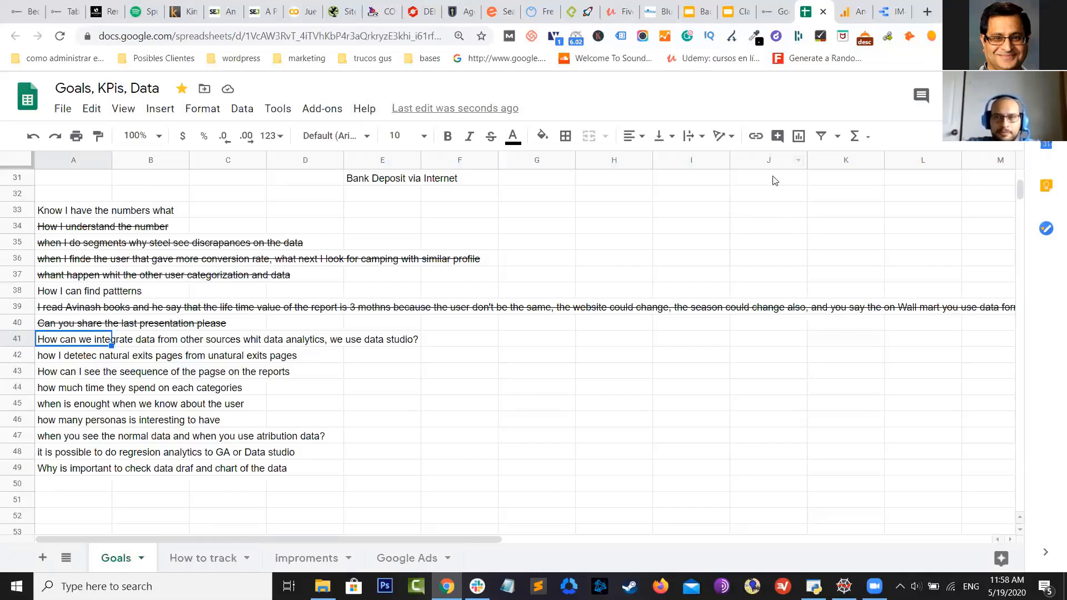
Review the Analytics Goals Overview comparing males aged 25-34 with all male users
{"action": "left_click", "coordinate": [894, 5]}
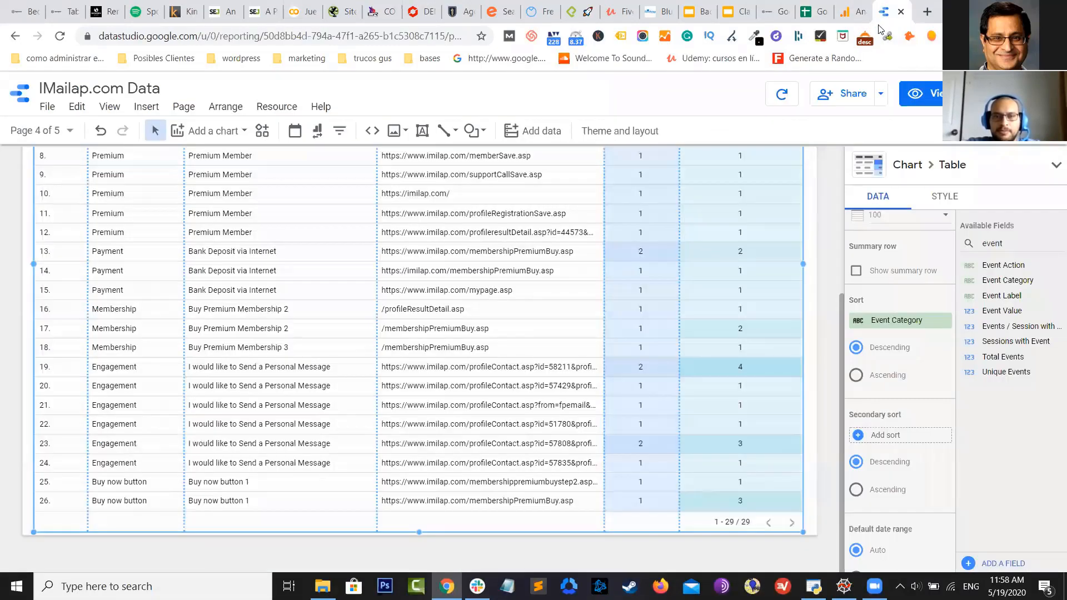
{"action": "left_click", "coordinate": [849, 5]}
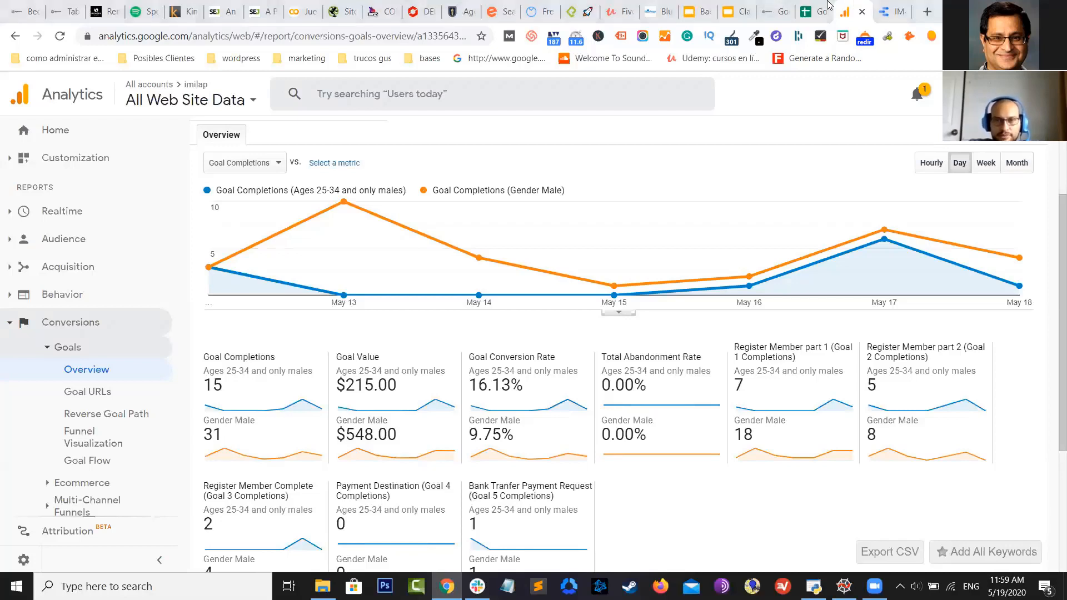
{"action": "left_click", "coordinate": [826, 8]}
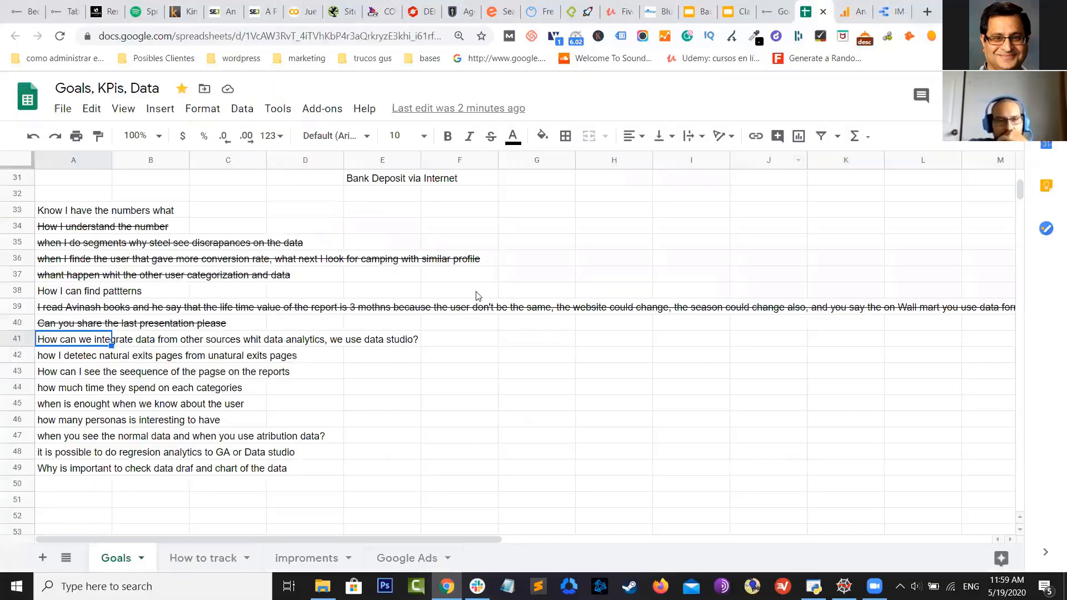
Strike through the row 41 question about integrating data from other sources
{"action": "left_click", "coordinate": [490, 135]}
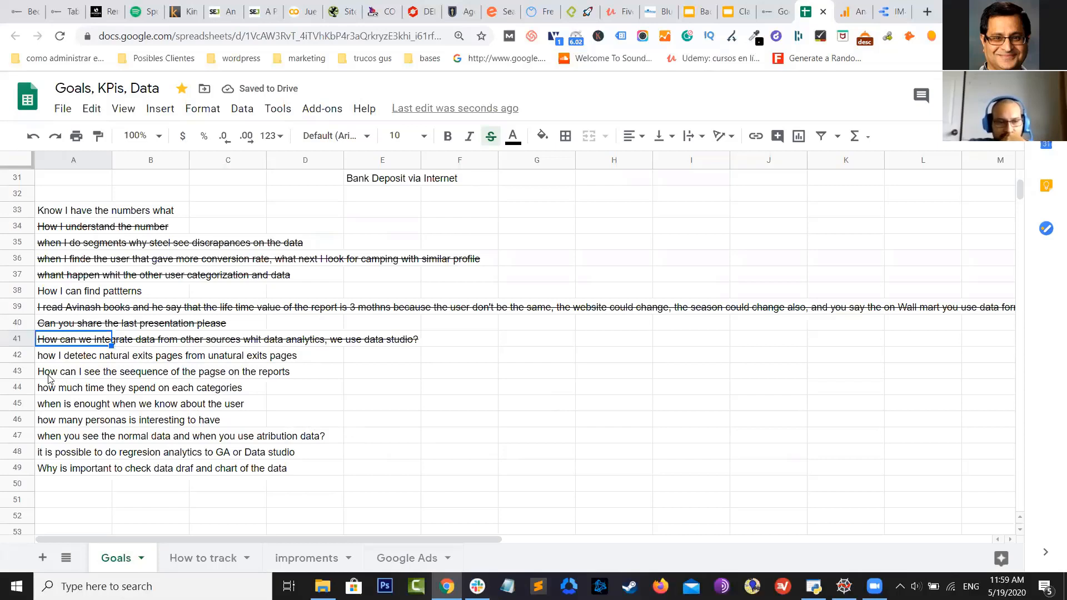
{"action": "left_click", "coordinate": [59, 361]}
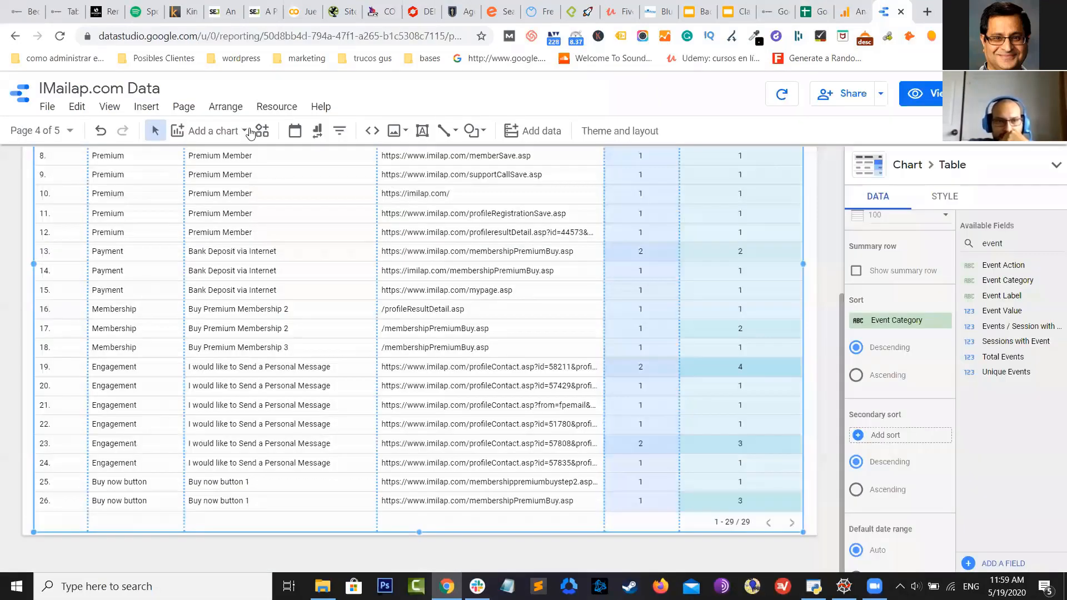
{"action": "left_click", "coordinate": [890, 11]}
Go to Page 4 of the IMailap.com Data report
{"action": "left_click", "coordinate": [72, 131]}
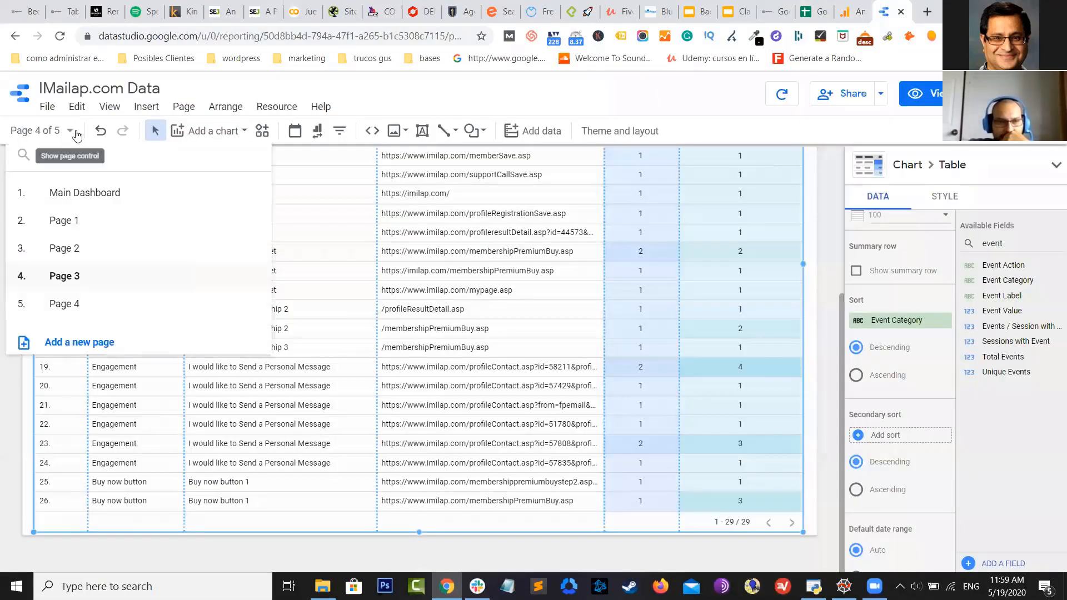
{"action": "left_click", "coordinate": [82, 303]}
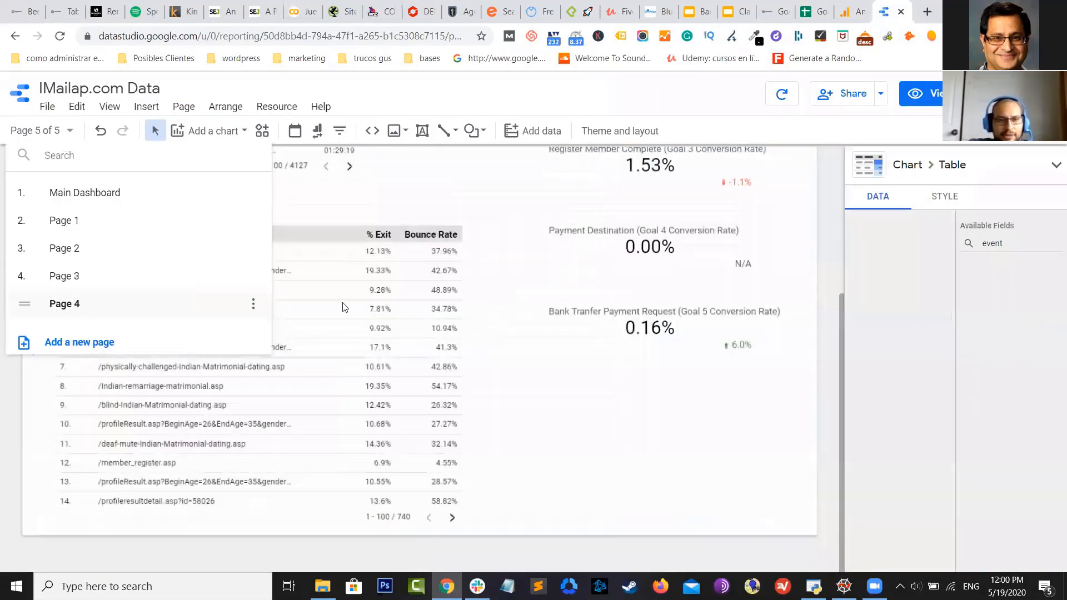
{"action": "left_click", "coordinate": [453, 223]}
{"action": "scroll", "coordinate": [443, 326], "scroll_direction": "up", "scroll_amount": 1}
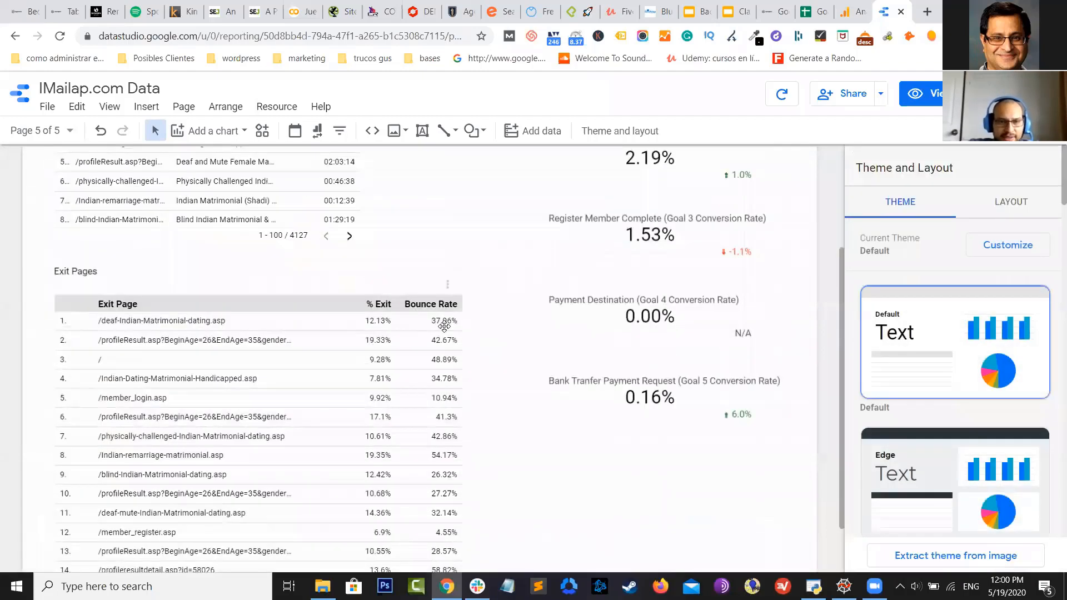
{"action": "scroll", "coordinate": [446, 278], "scroll_direction": "down", "scroll_amount": 1}
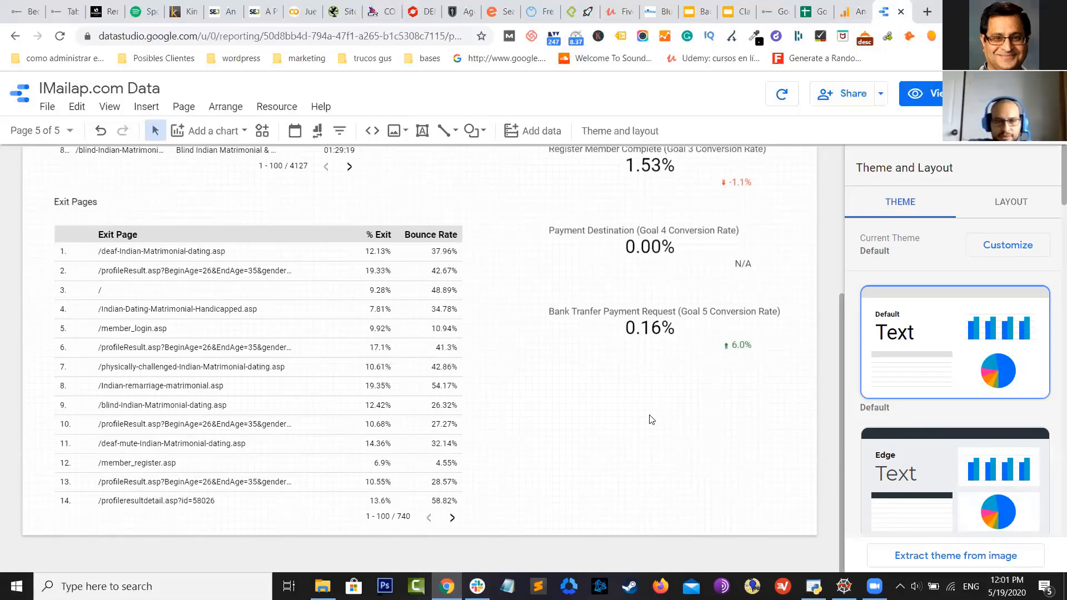
Strike through the row 42 question on natural versus unnatural exit pages
{"action": "left_click", "coordinate": [807, 12]}
{"action": "left_click", "coordinate": [491, 136]}
{"action": "left_click", "coordinate": [460, 322]}
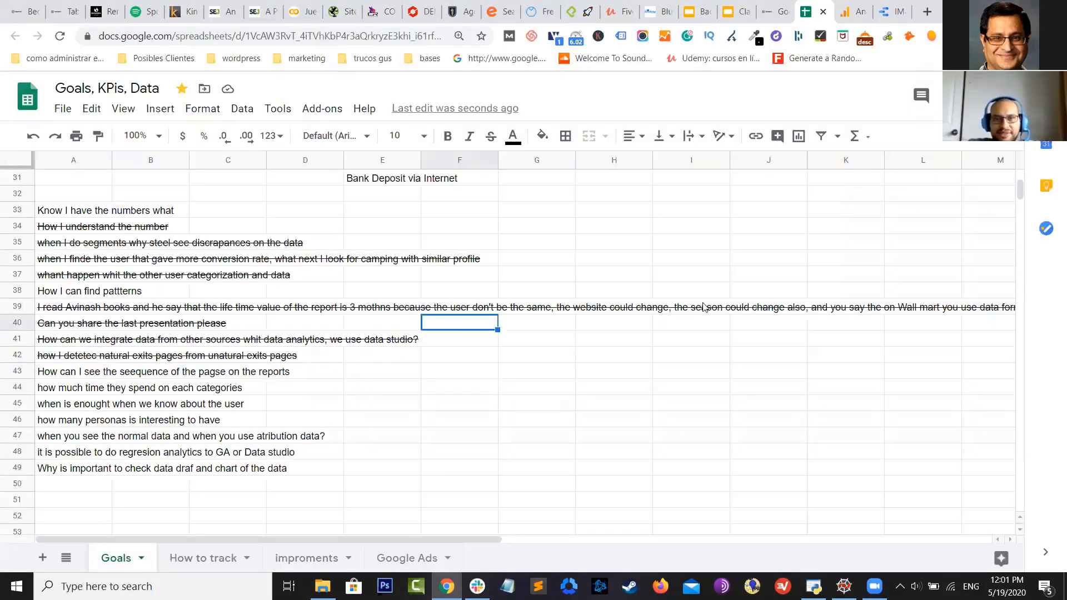